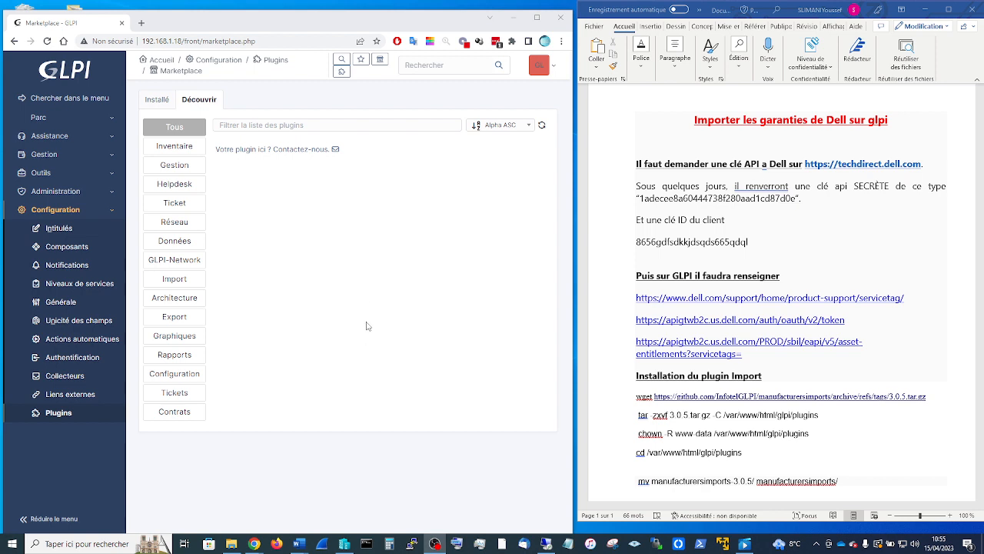
- Add 'et ID client' after 'API' in the guide's first Dell instruction
click(59, 75)
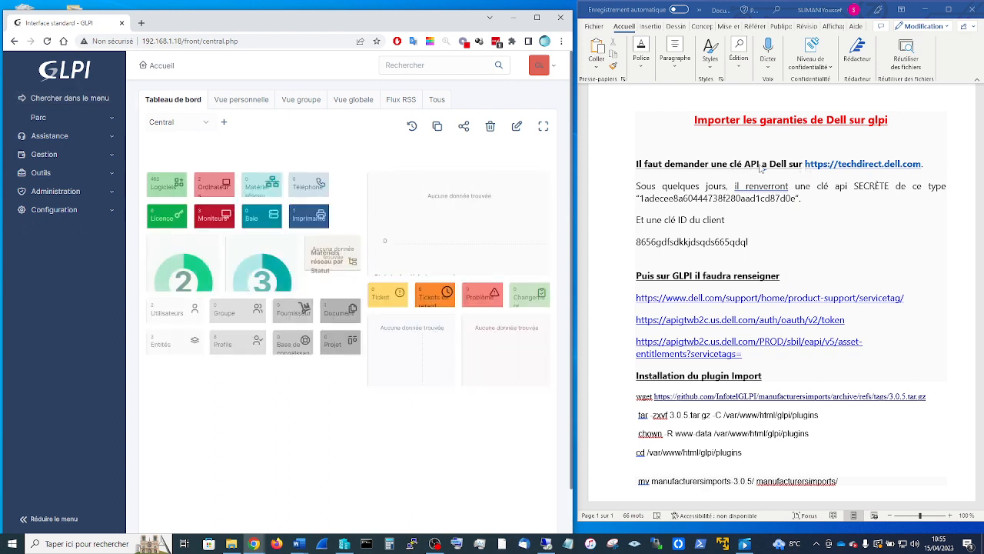
click(761, 168)
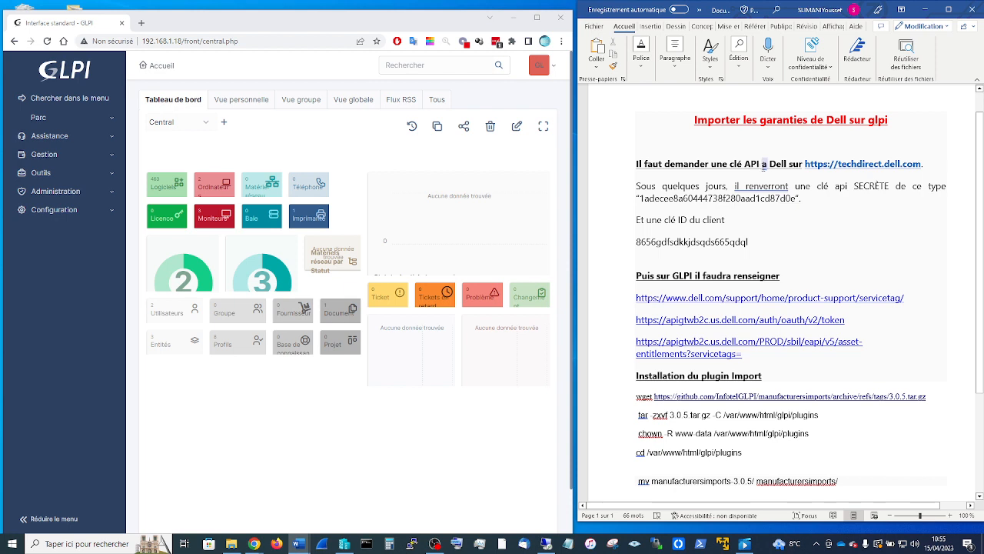
text(et)
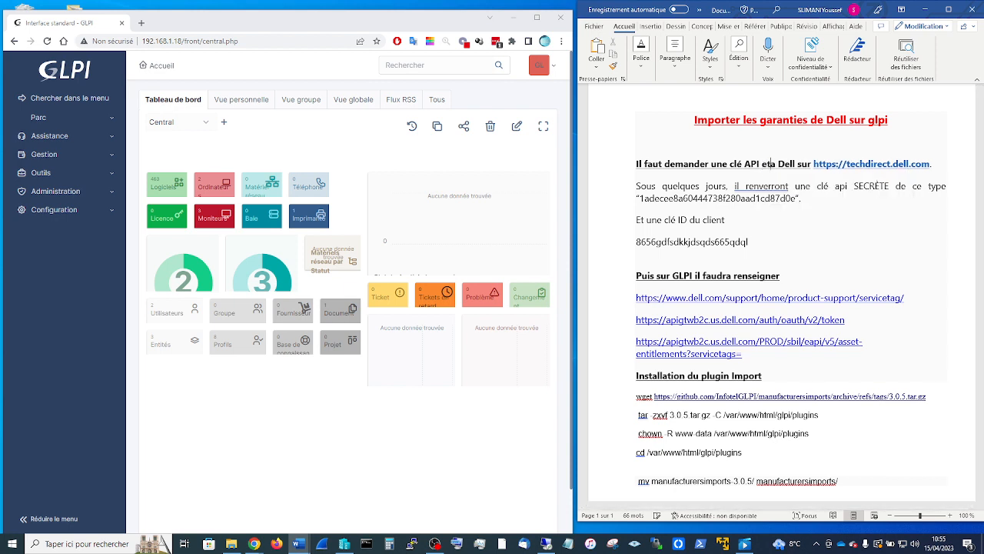
text( ID)
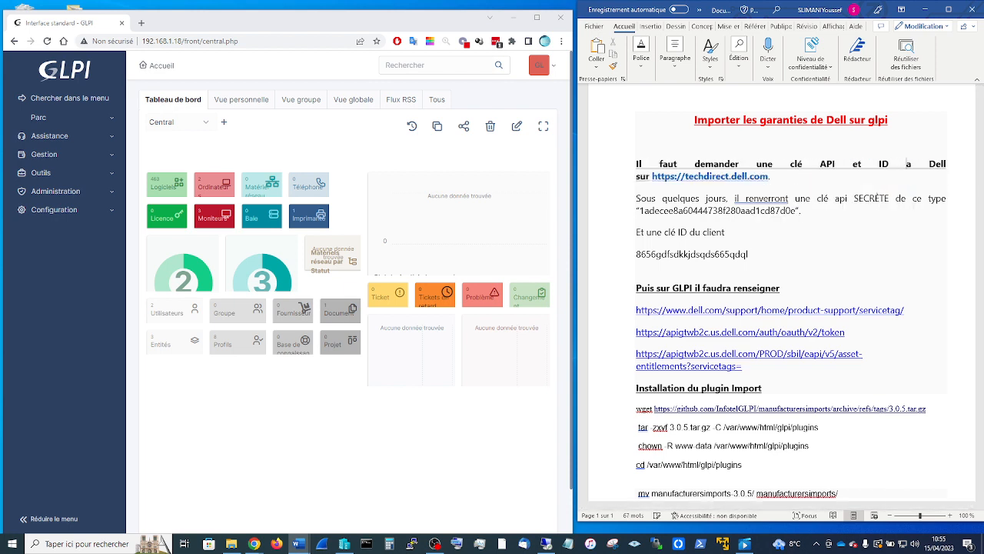
text( client)
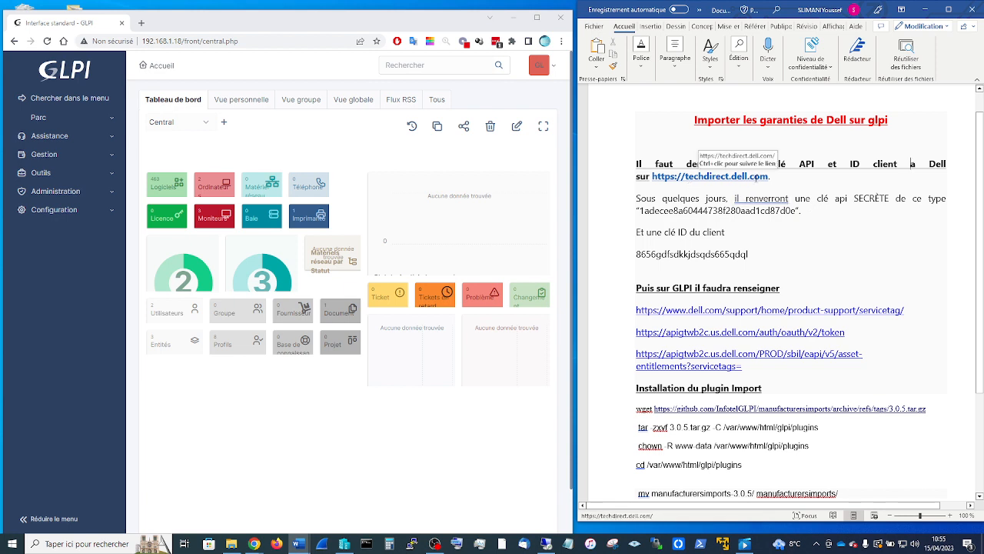
- Select the techdirect.dell.com link text in the guide and start a new browser tab
drag(815, 164, 774, 164)
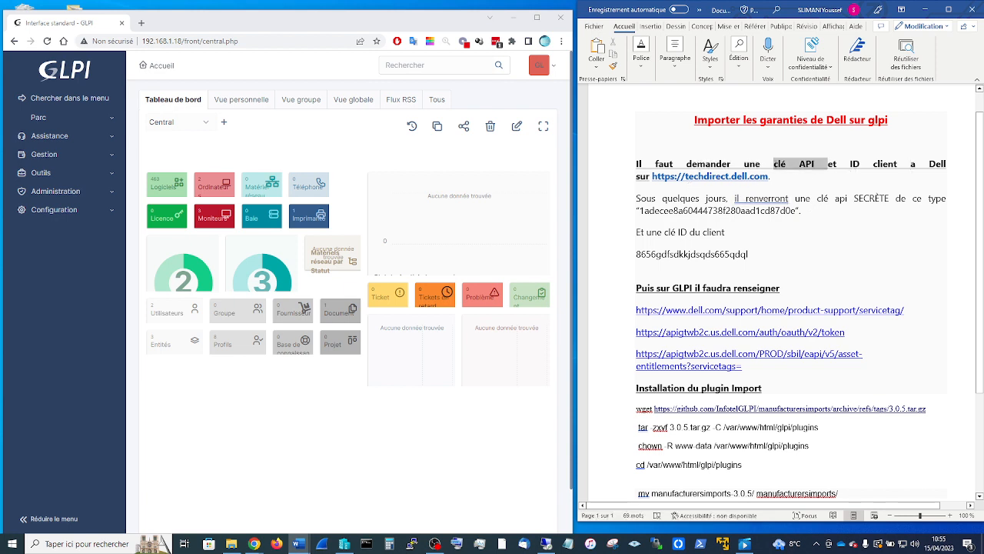
drag(850, 164, 897, 165)
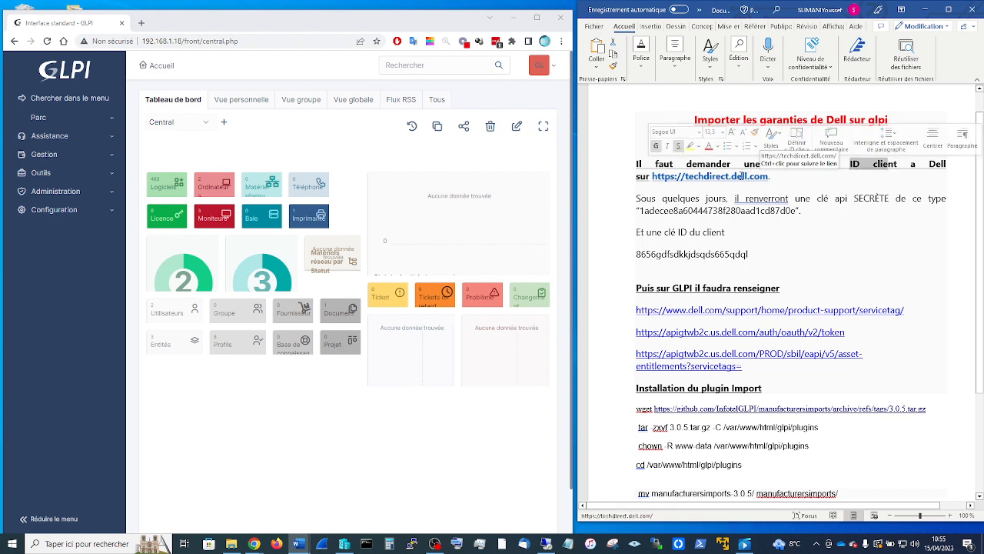
drag(769, 176, 652, 177)
key(ctrl+c)
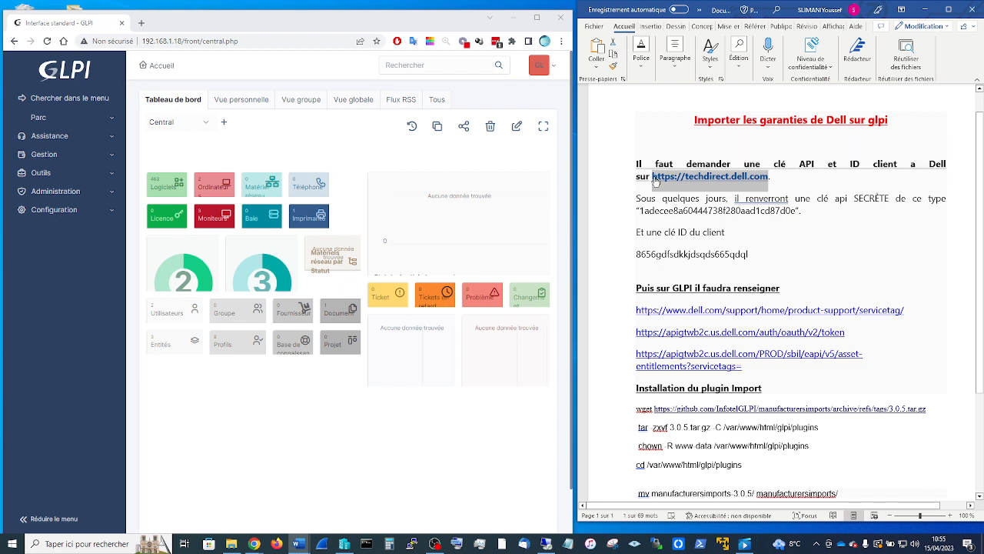
click(140, 22)
- Load techdirect.dell.com, dismiss the translation and cookie prompts, and go to Dell.com sign-up
key(ctrl+v)
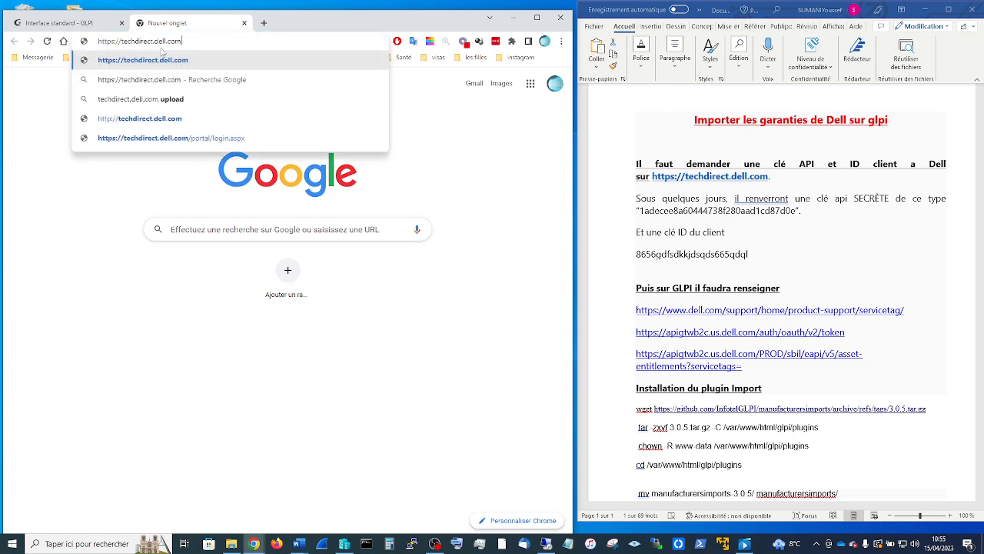
key(Return)
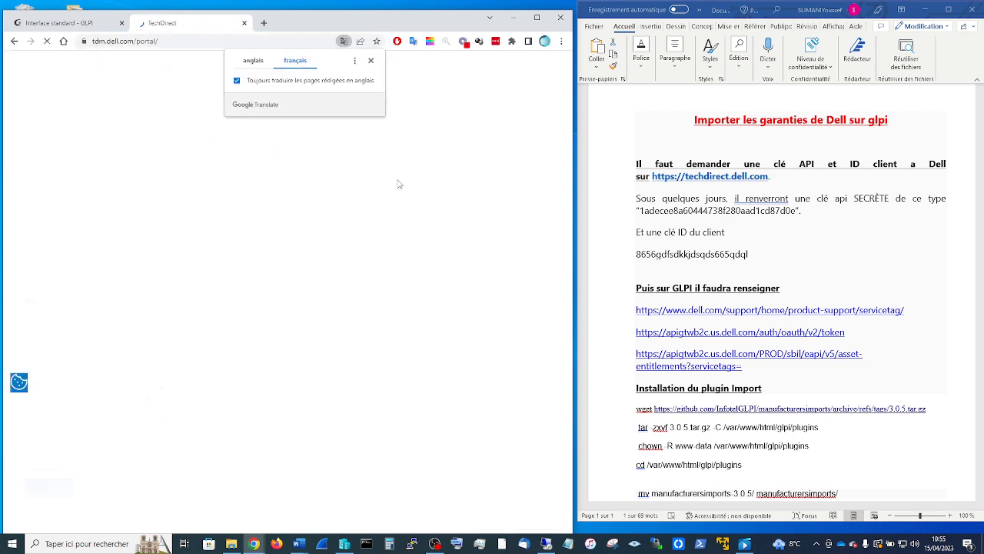
click(371, 61)
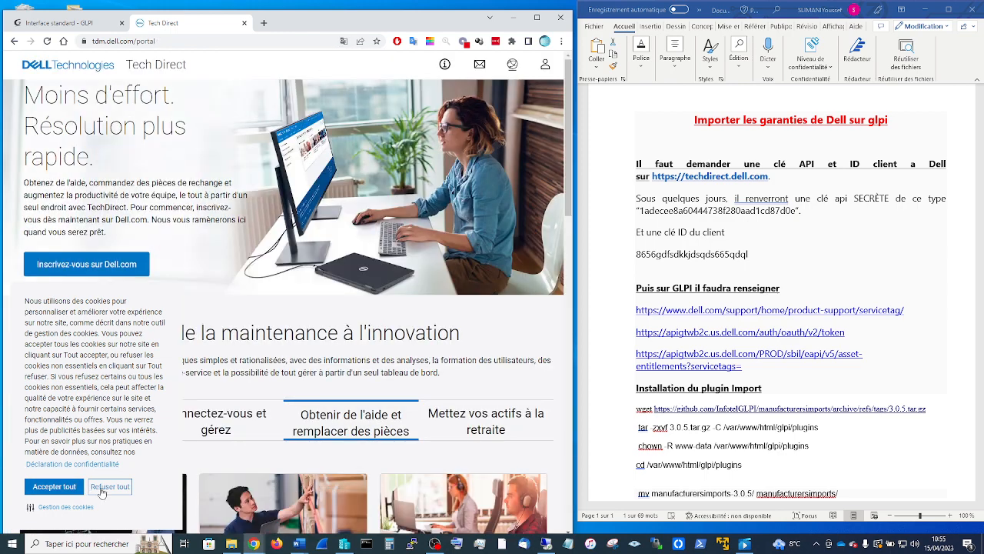
click(54, 487)
click(537, 17)
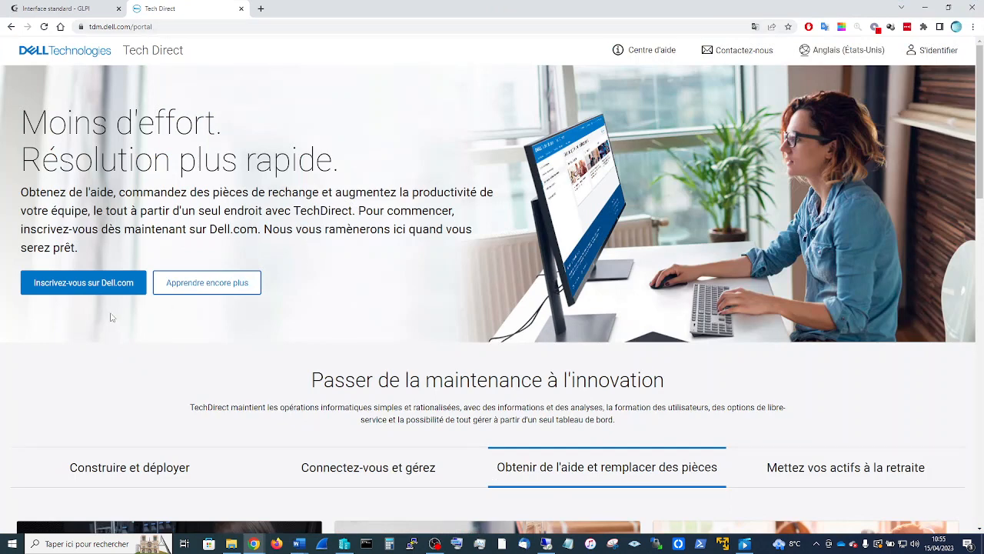
click(91, 290)
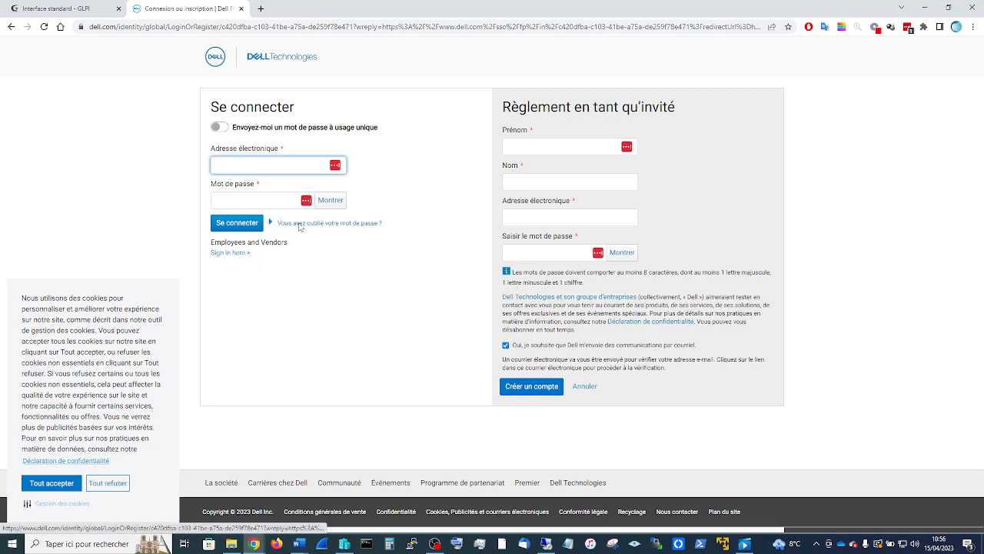
- Fill the guest form's first and last name fields with placeholder text, then open a blank tab
click(242, 255)
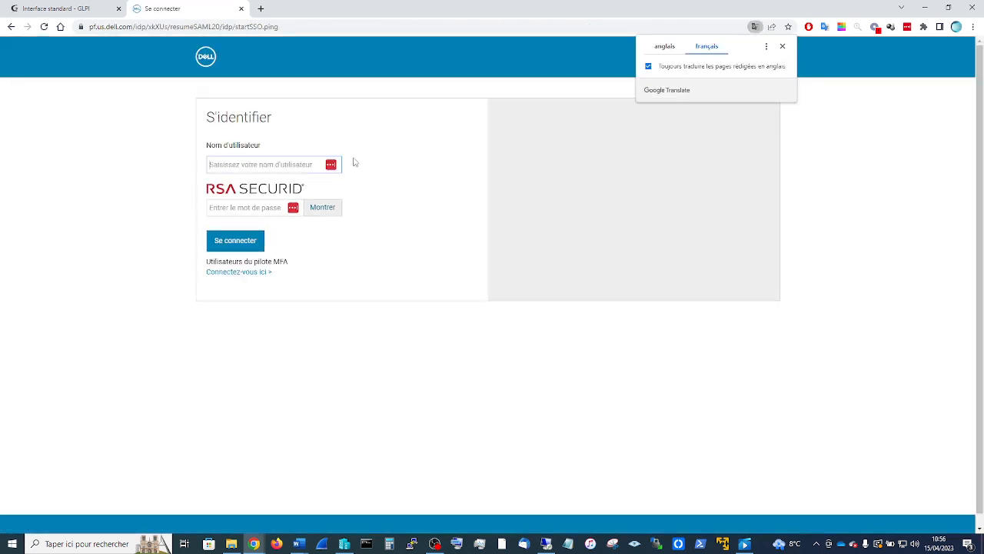
click(12, 27)
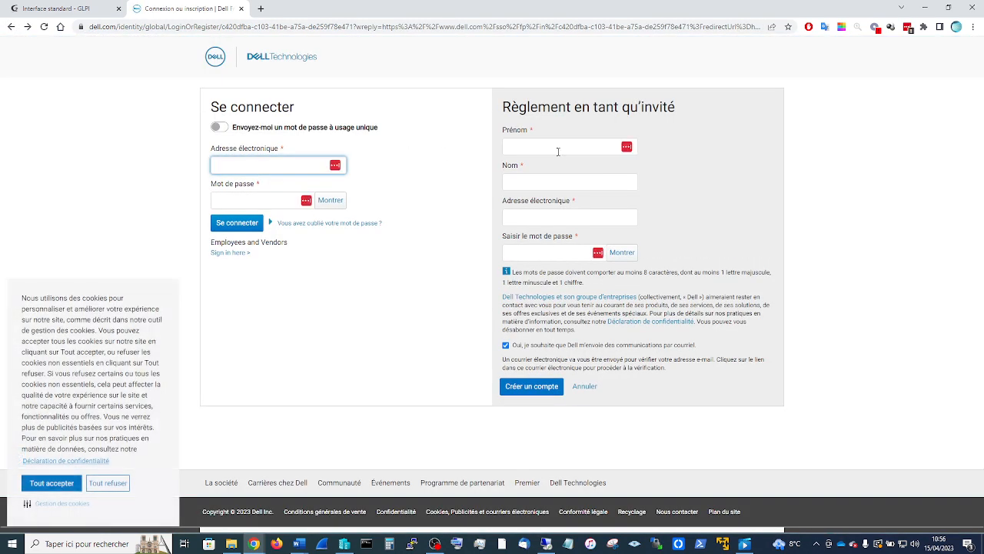
click(558, 151)
text(dgfdgfdgf)
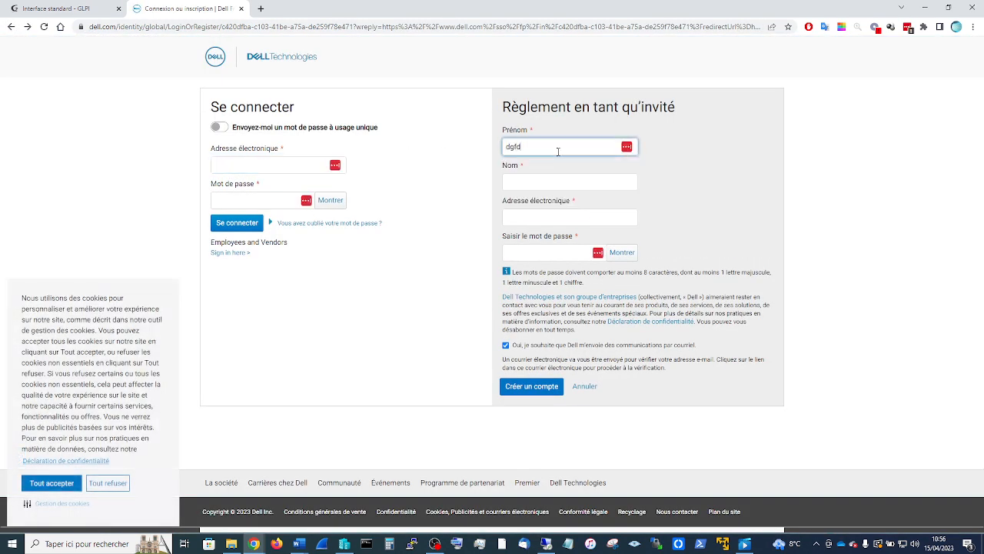
click(540, 183)
text(gdgdgdg)
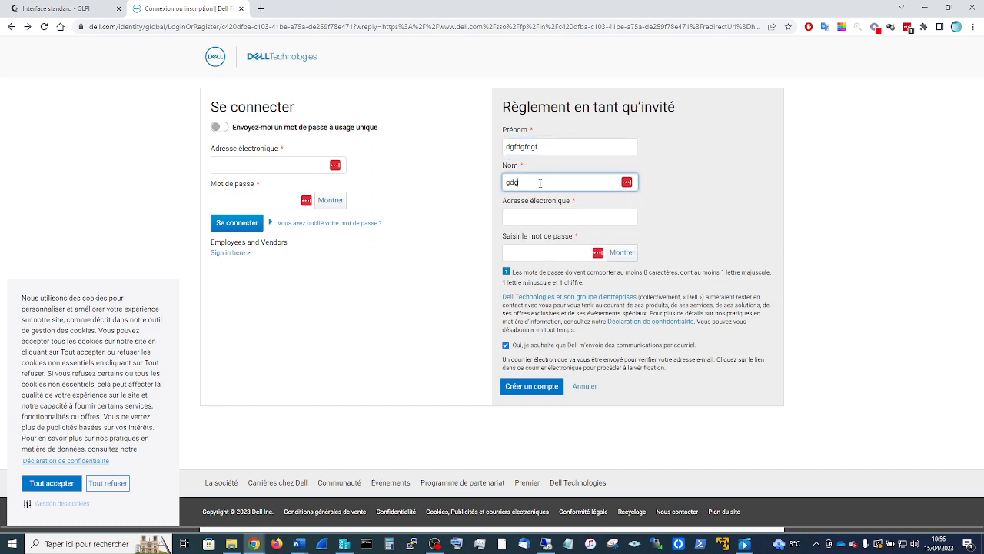
click(536, 216)
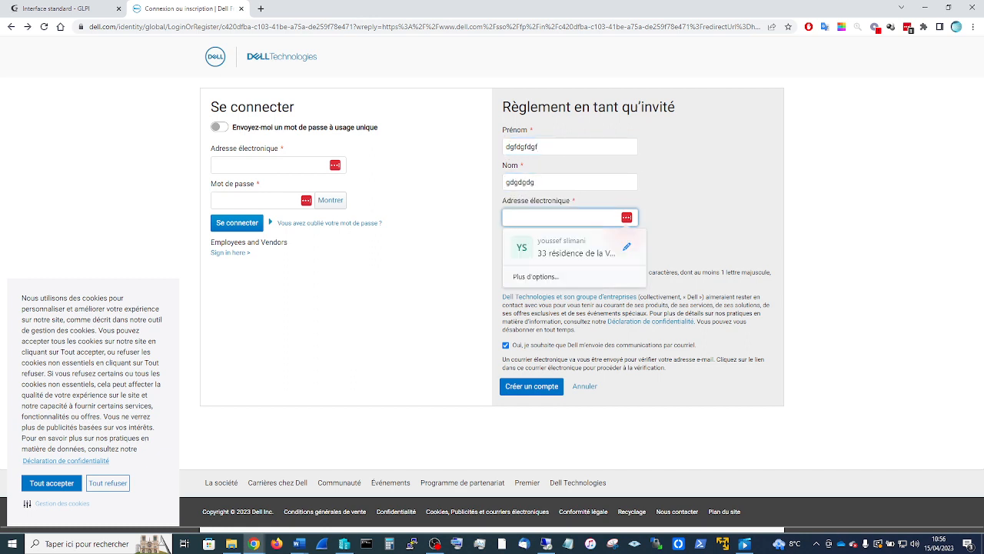
click(261, 9)
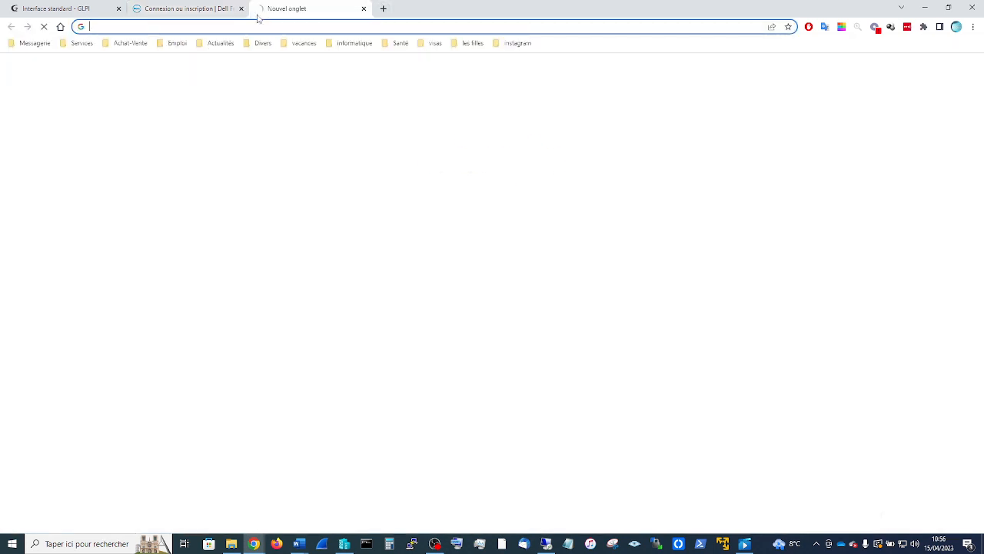
- Copy a generated address from temp-mail.org and return to the Dell e-mail field
text(temp)
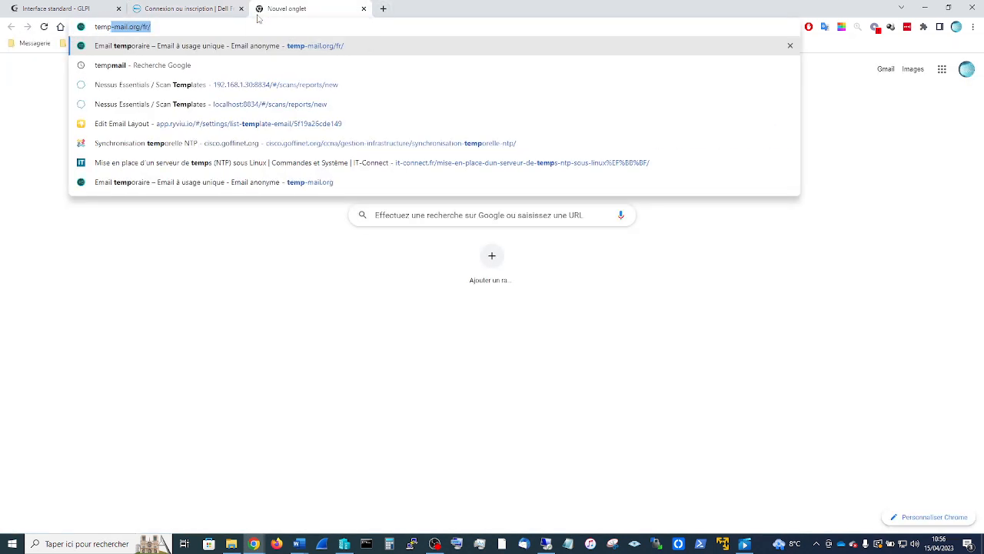
click(254, 30)
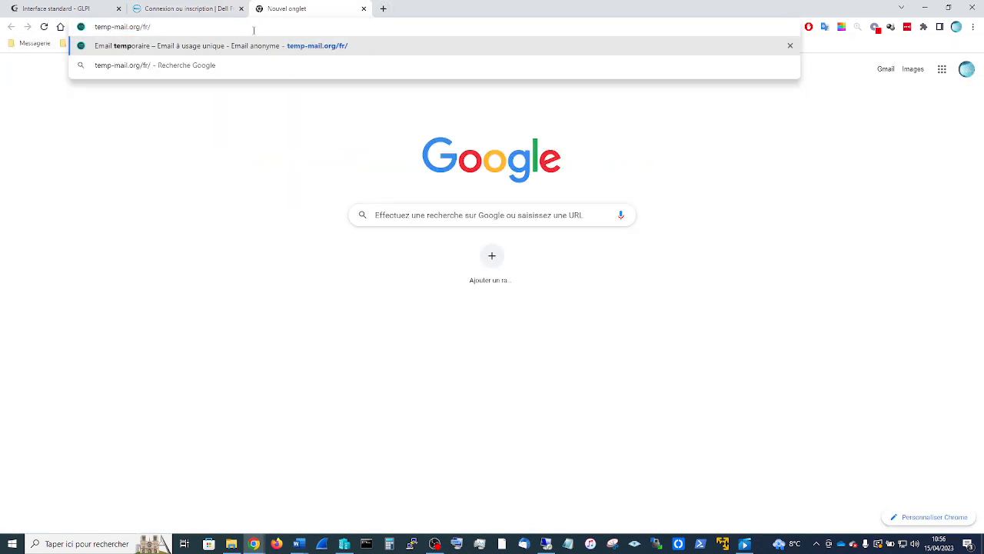
key(Return)
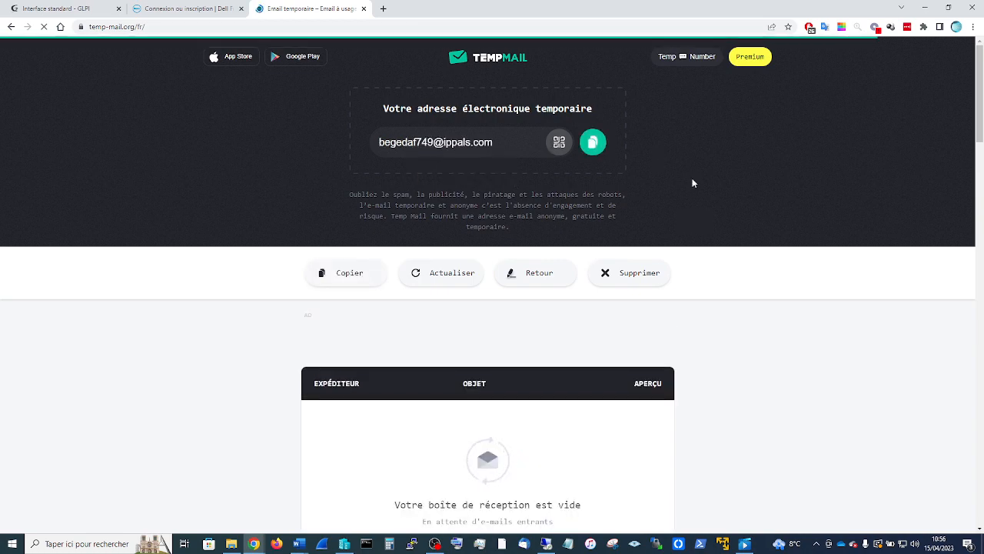
click(593, 141)
key(ctrl+c)
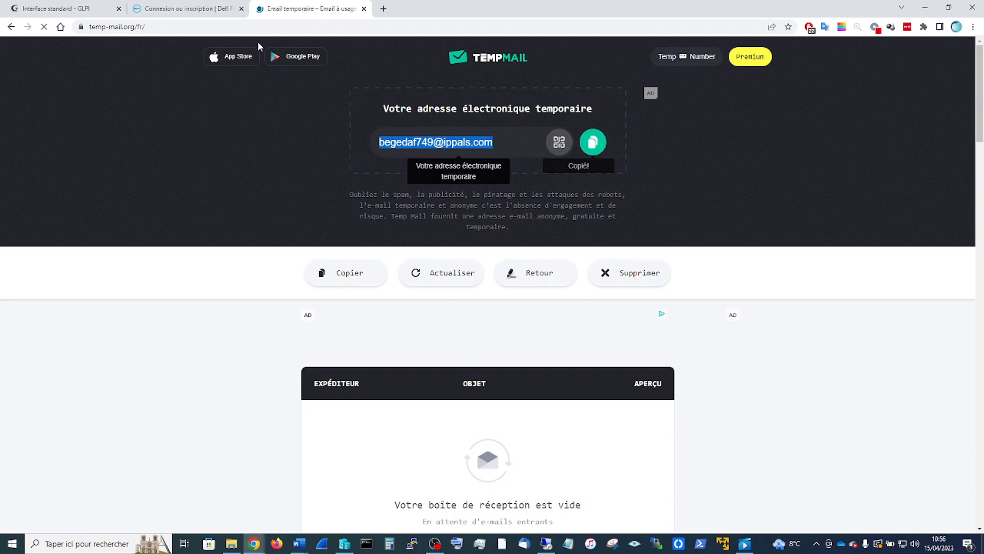
click(176, 12)
click(550, 218)
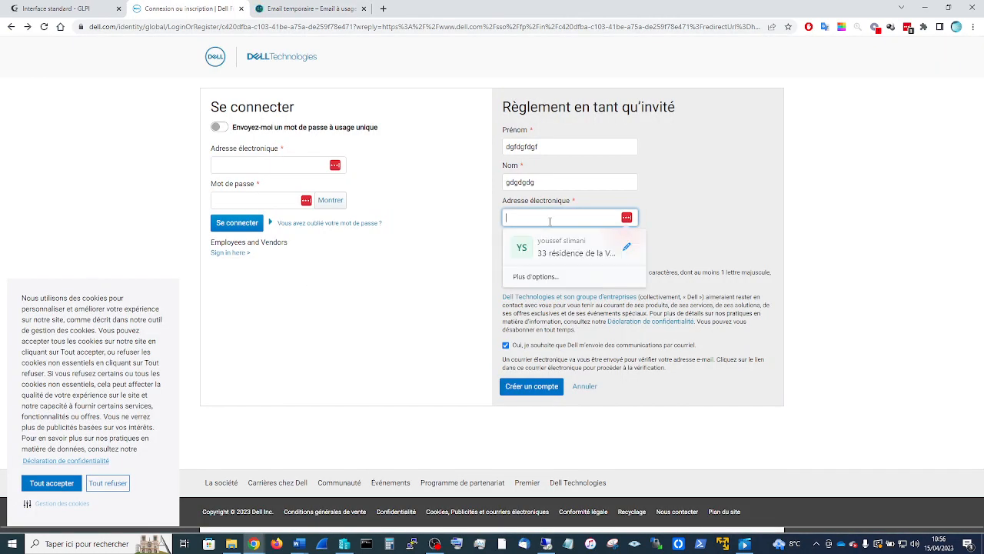
- Paste the temporary address, enter a password, and create the Dell guest account
key(ctrl+v)
click(543, 252)
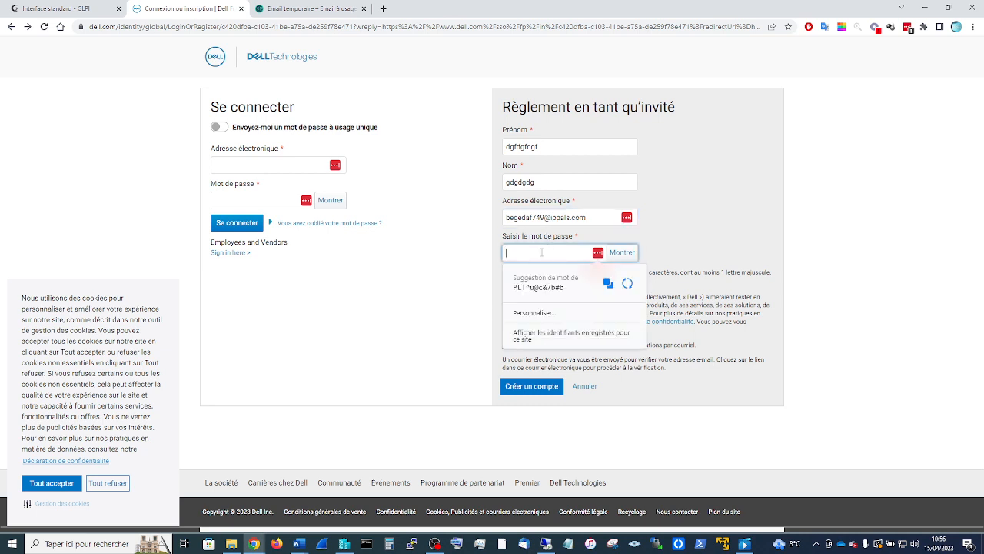
text(••••••••••)
click(751, 247)
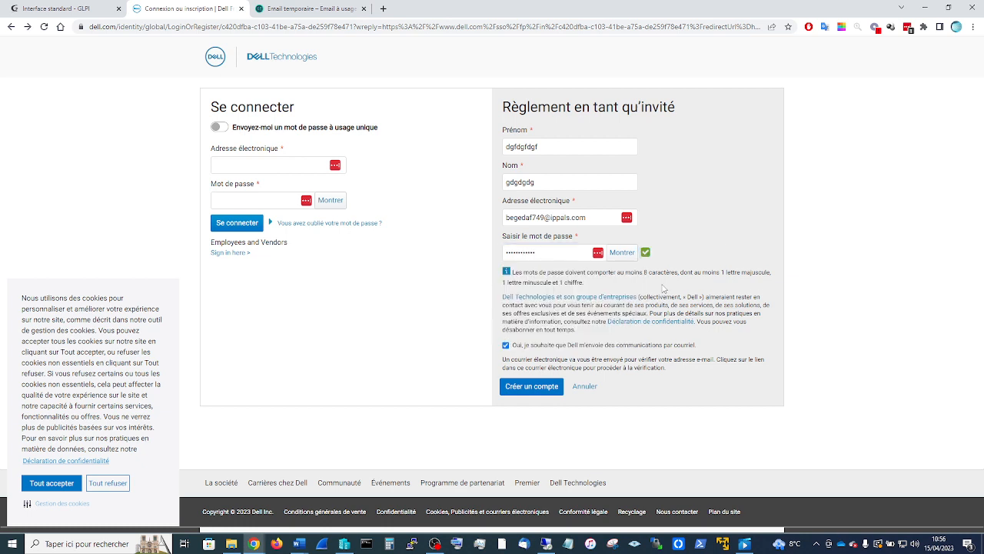
click(543, 388)
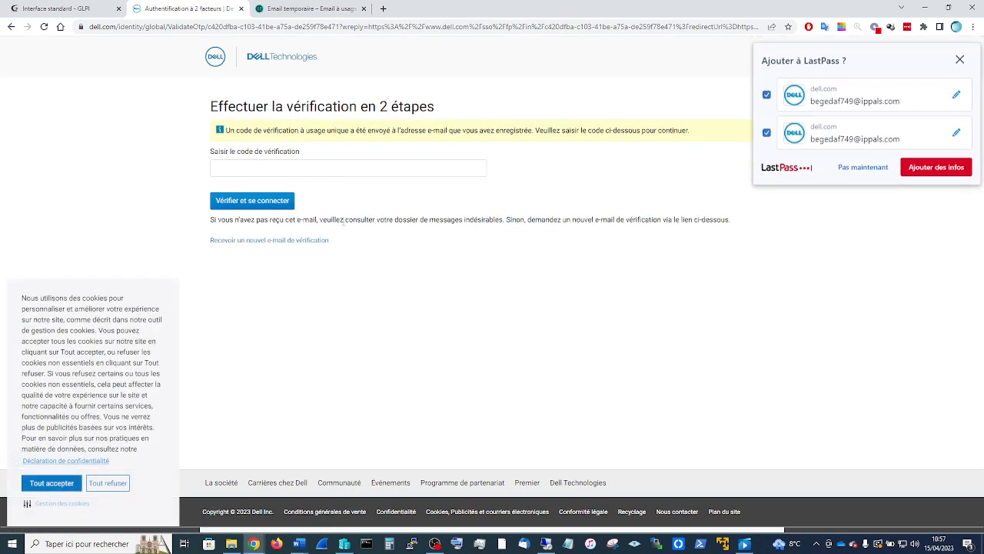
click(301, 11)
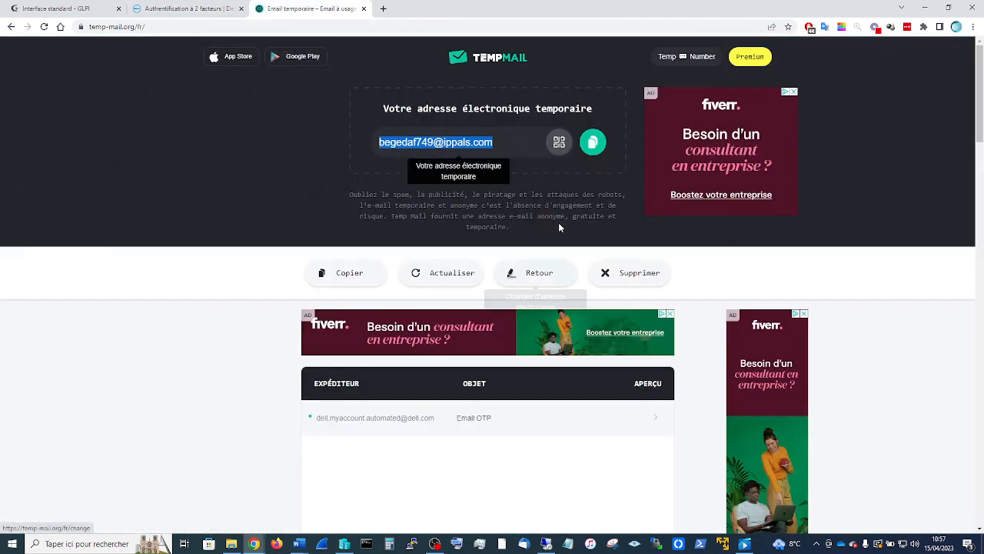
click(44, 26)
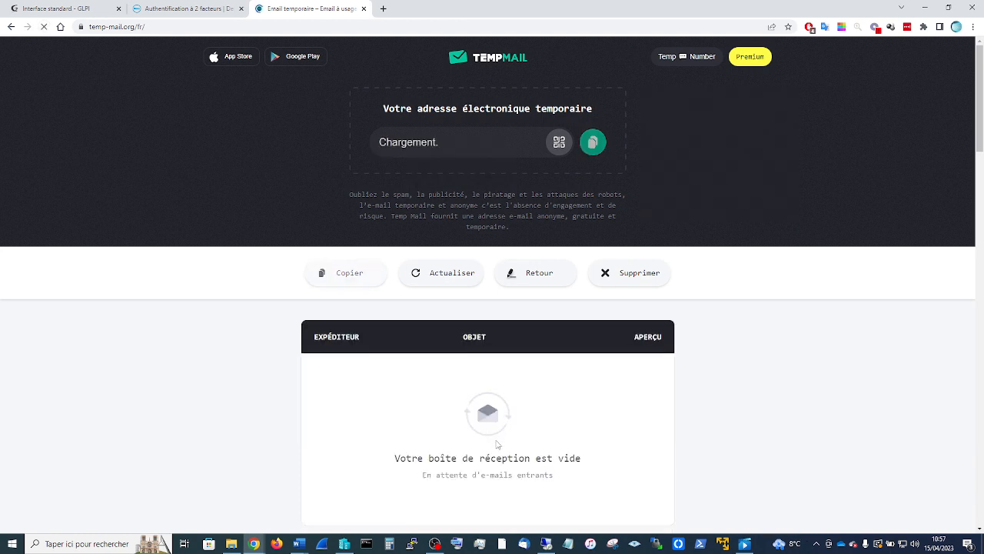
scroll(496, 445, down, 1)
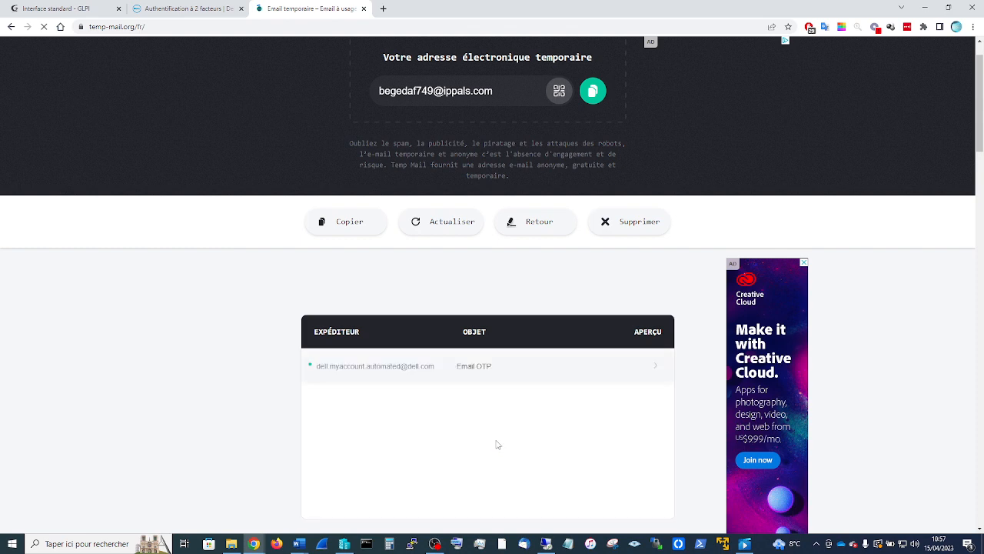
click(393, 367)
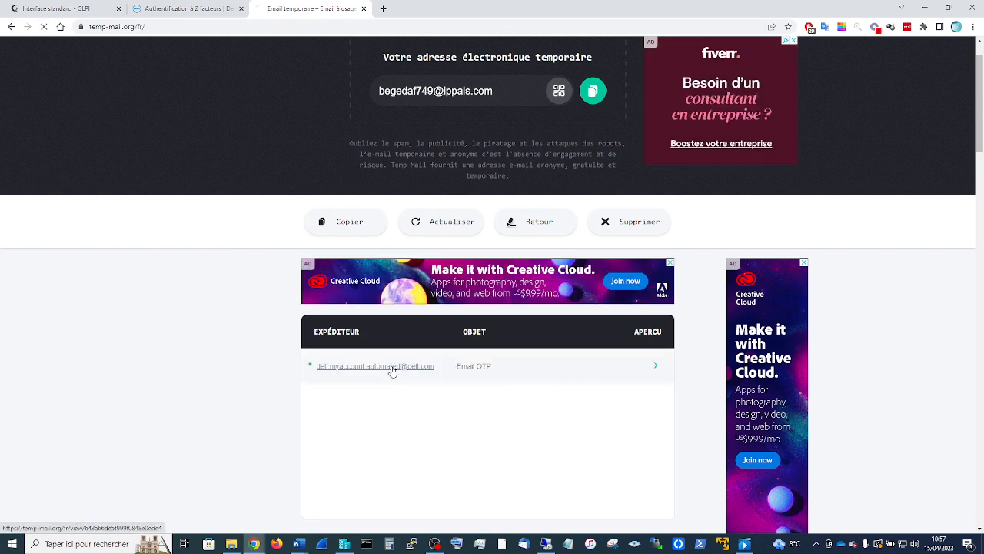
scroll(477, 397, down, 1)
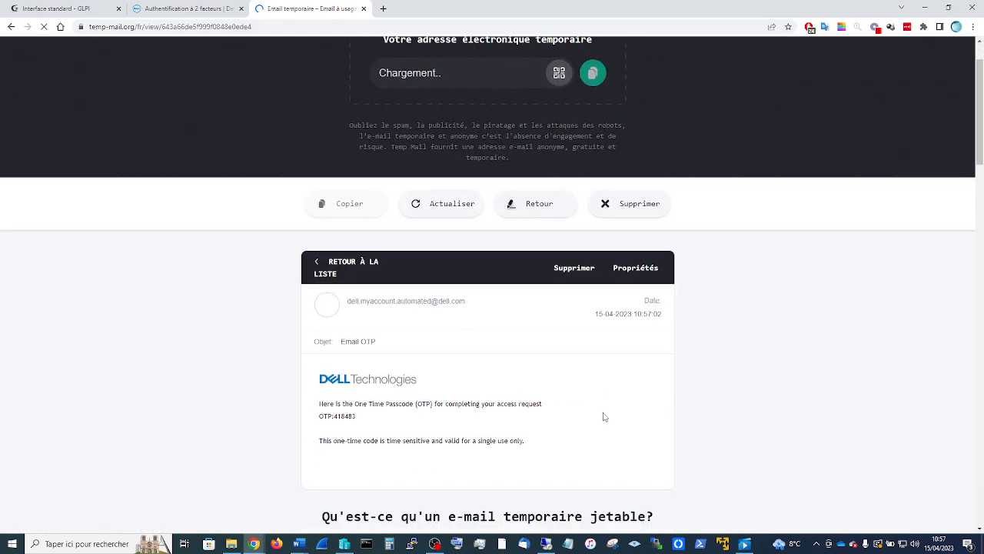
drag(361, 390, 334, 385)
key(ctrl+c)
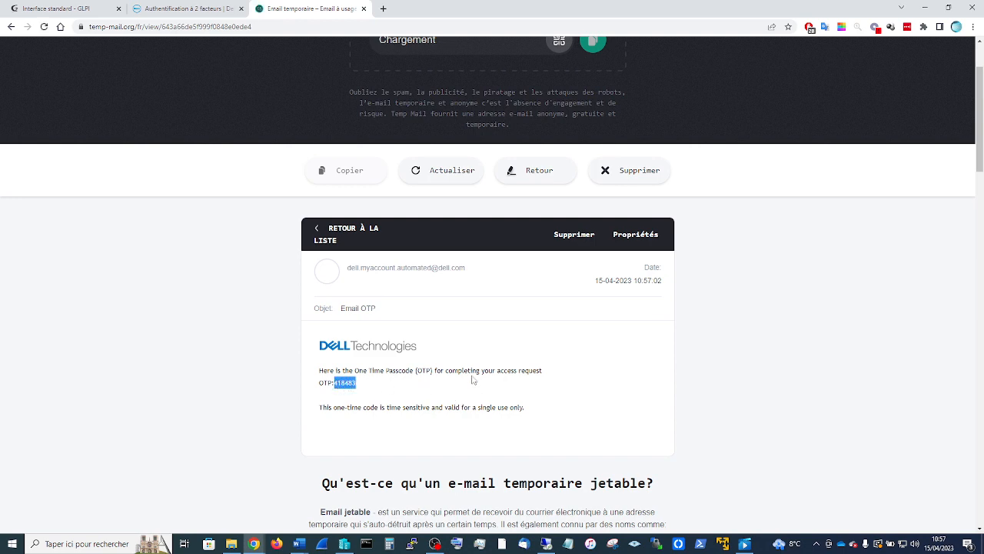
click(189, 9)
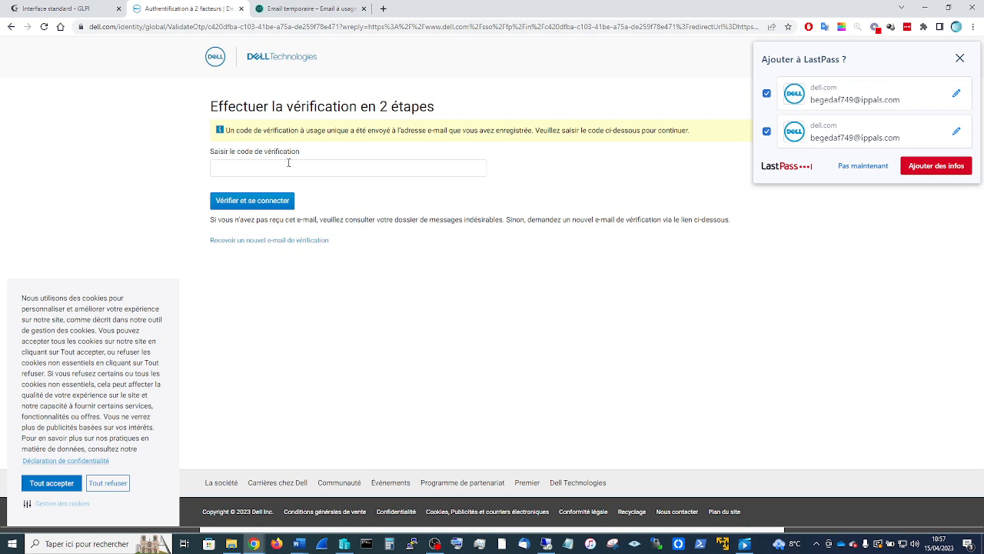
click(285, 166)
key(ctrl+v)
- Verify the passcode, accept the TechDirect terms of use, and choose to join an existing company
click(277, 199)
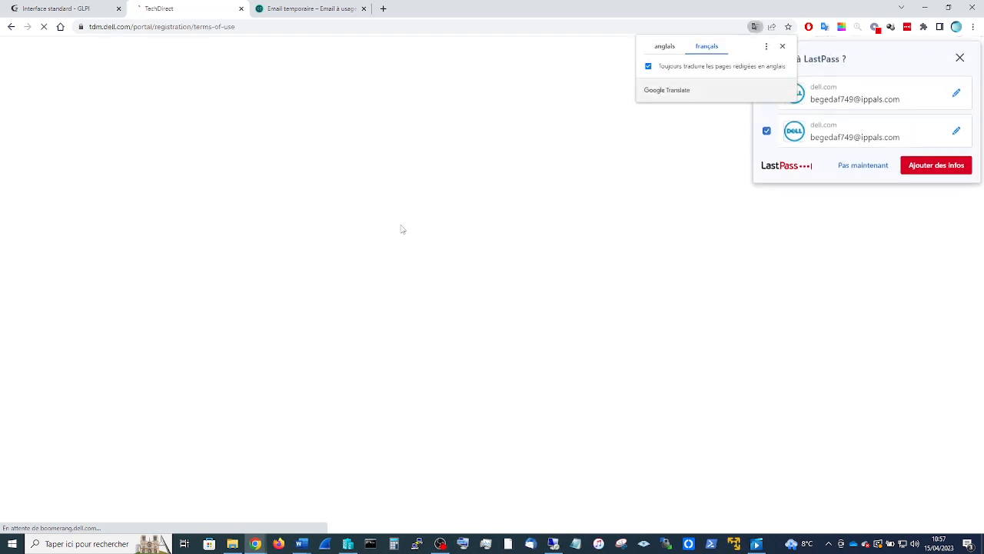
click(959, 58)
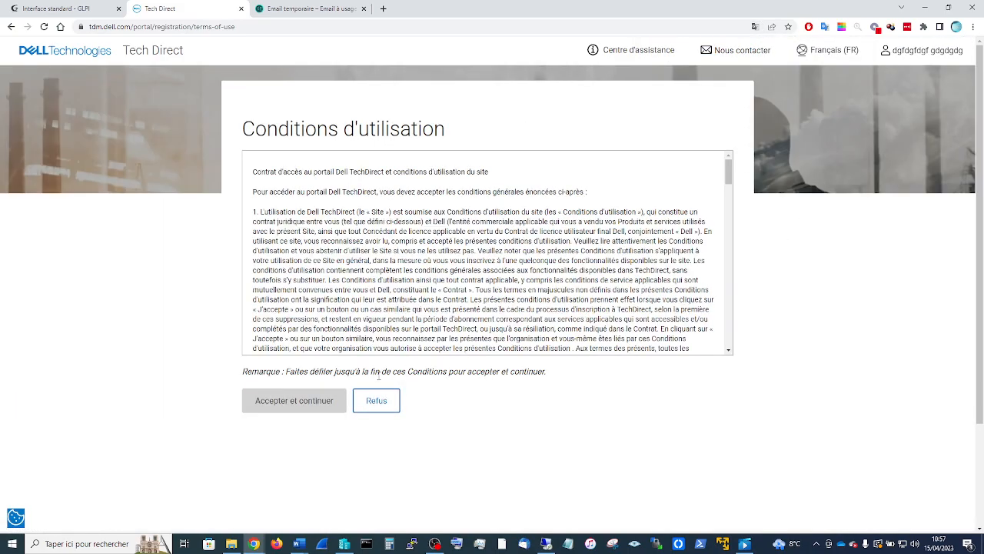
scroll(432, 326, down, 20)
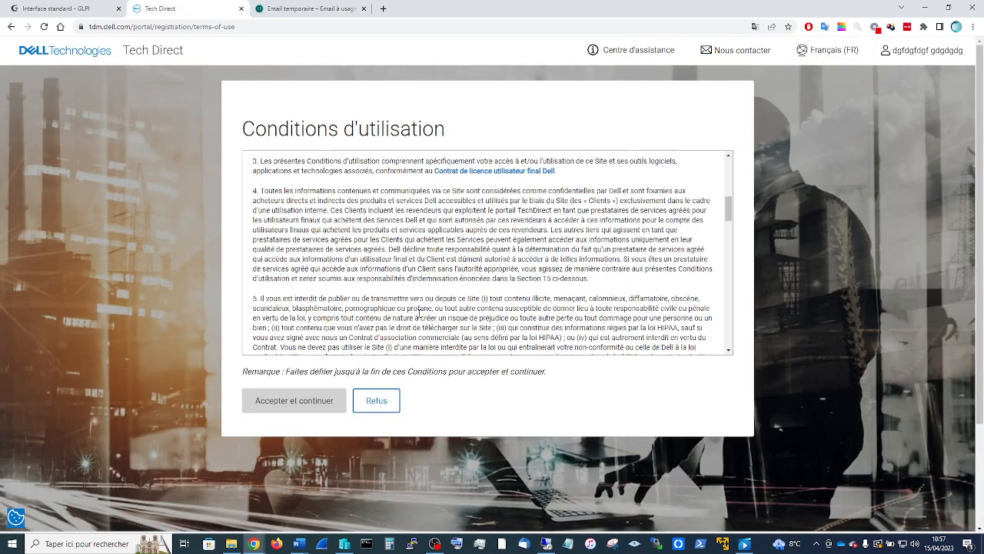
scroll(432, 326, down, 1)
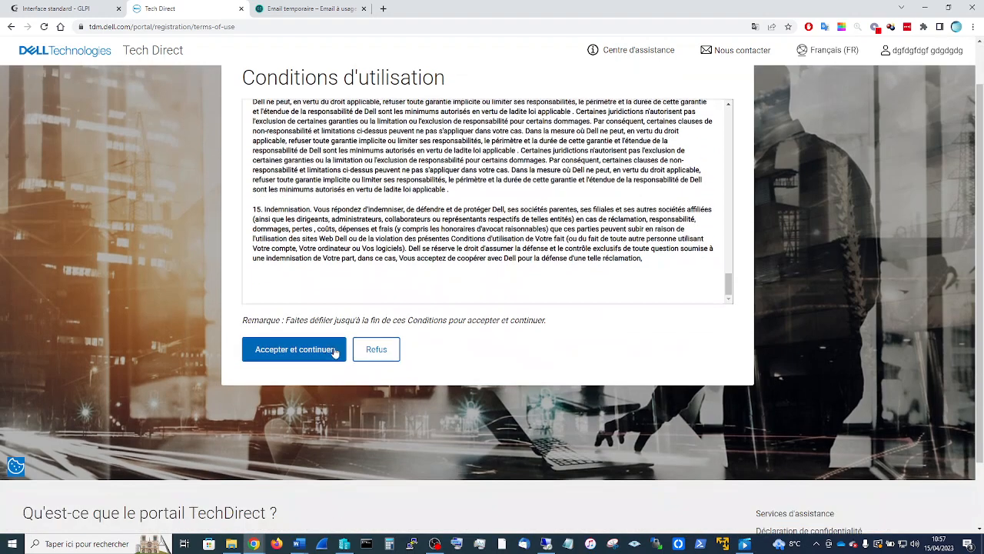
click(317, 344)
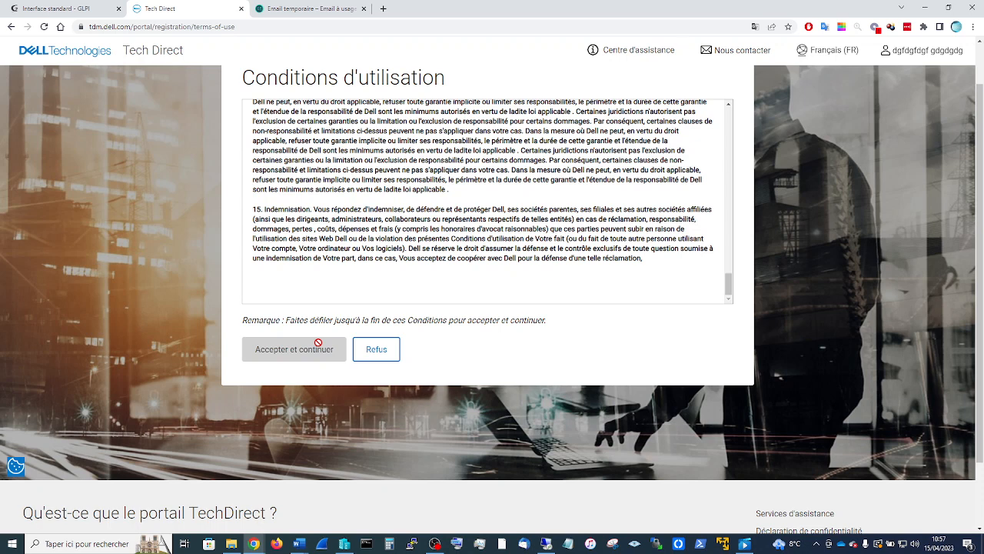
scroll(546, 276, up, 3)
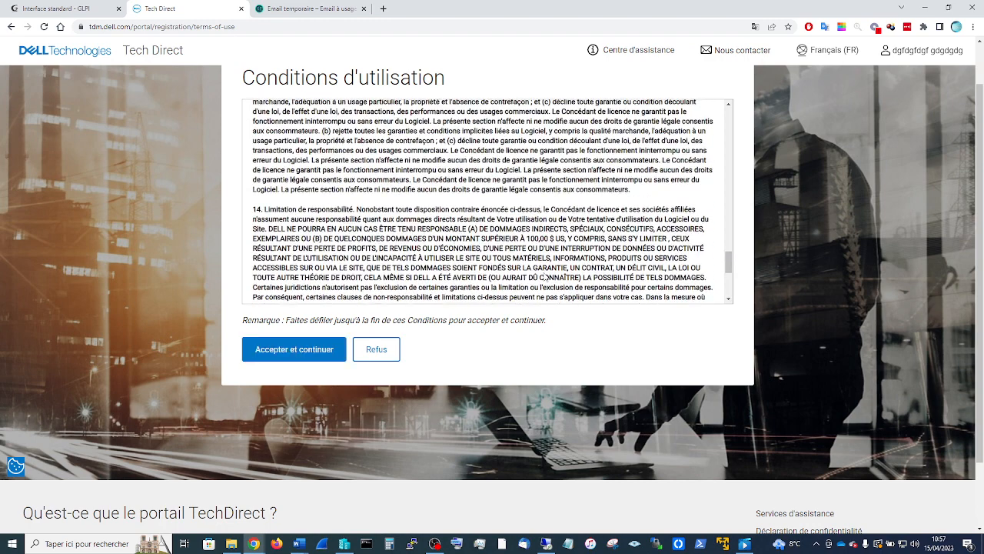
click(293, 349)
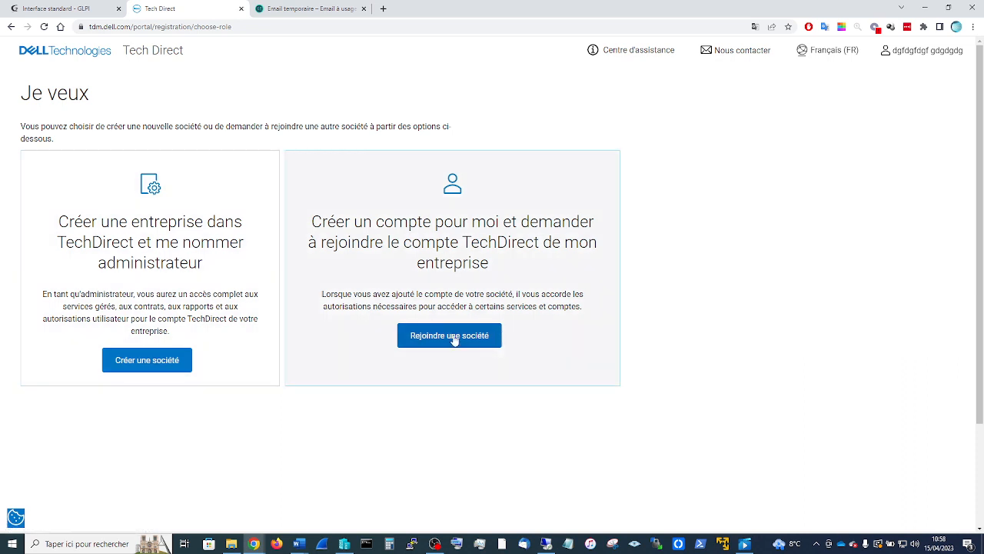
click(454, 340)
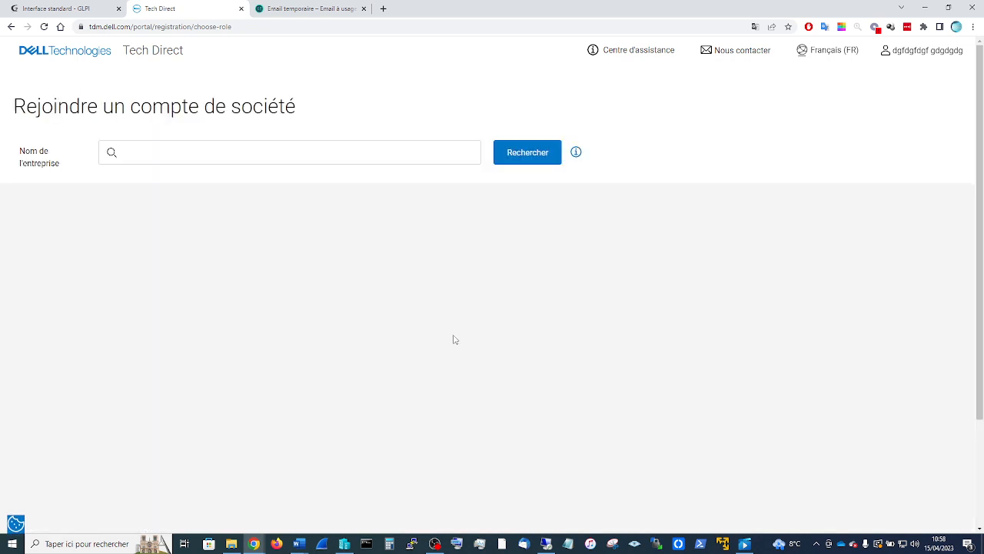
click(272, 154)
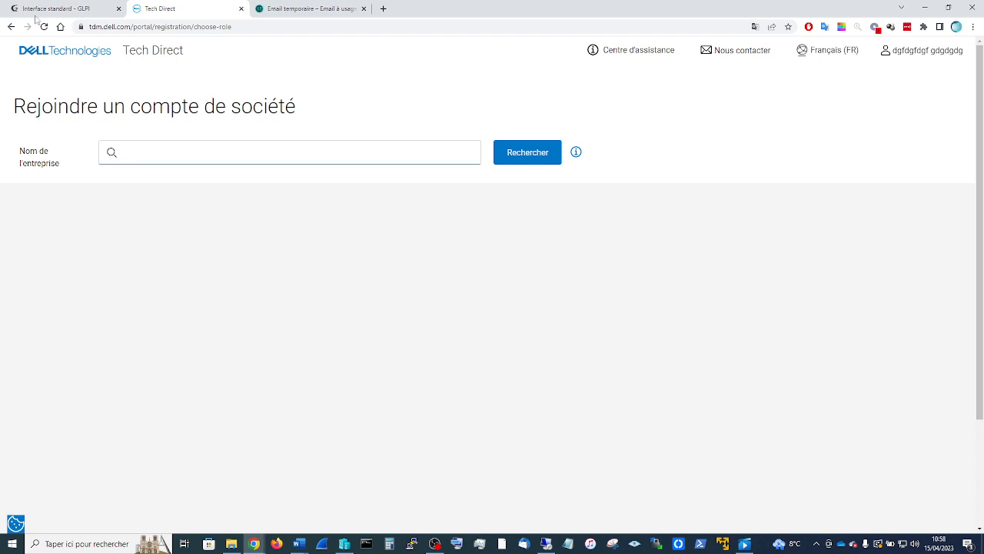
- Return to the role choice page and pick 'Créer une société' instead
click(10, 27)
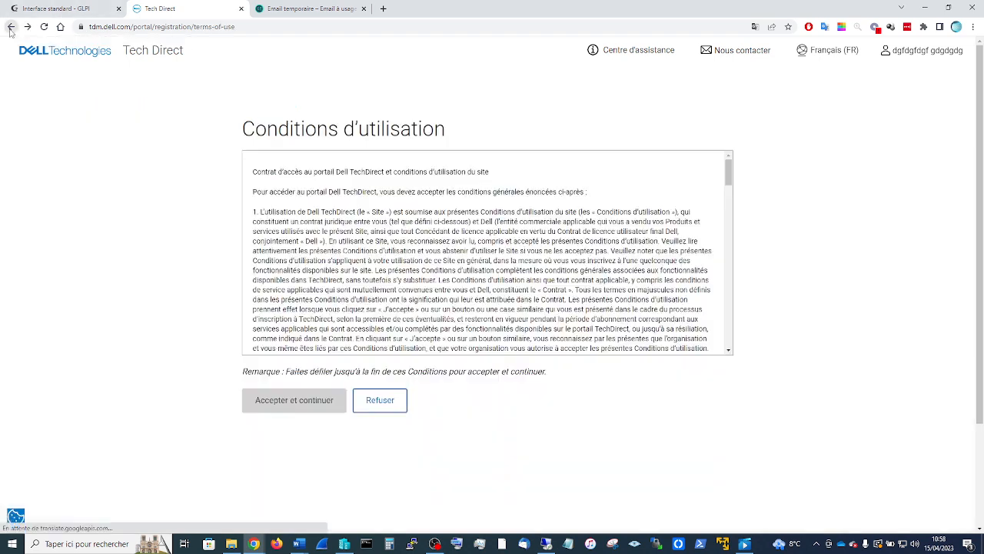
click(27, 26)
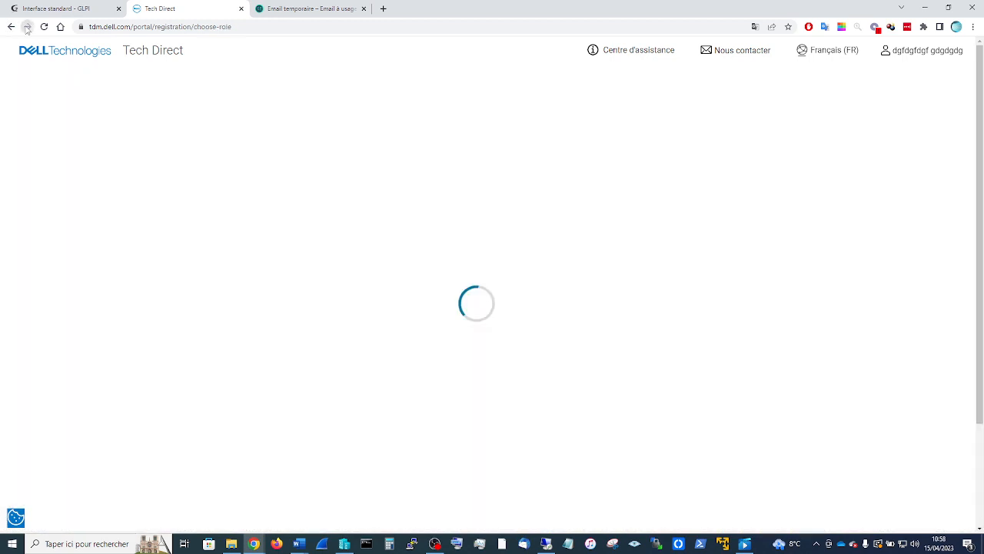
click(146, 364)
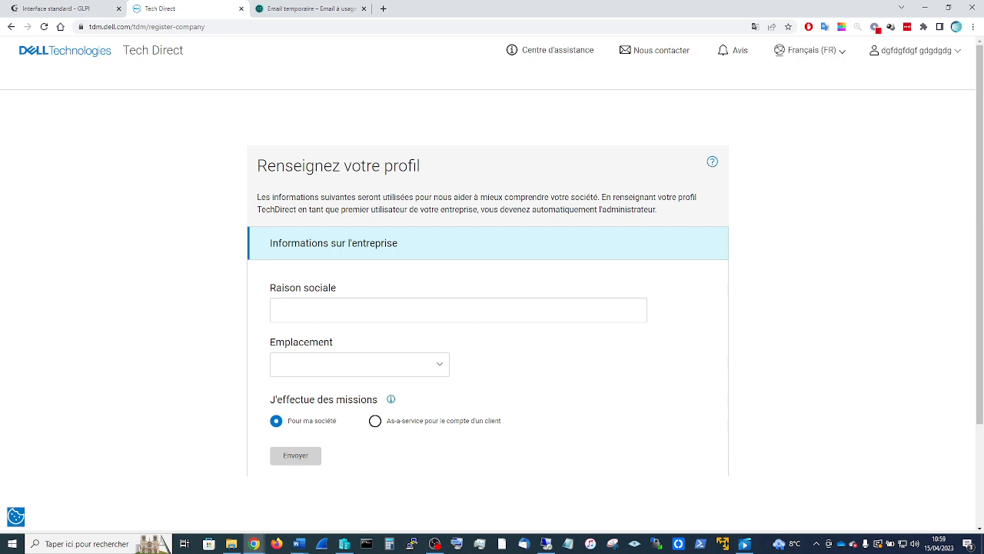
- Switch to the Remote Desktop session and place its window over the browser
key(alt+Tab)
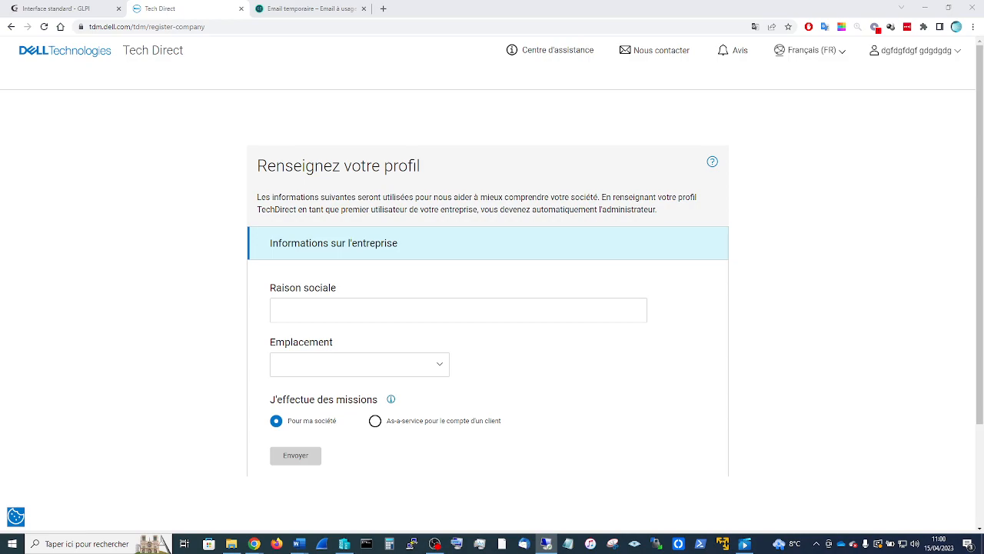
drag(2, 9, 486, 52)
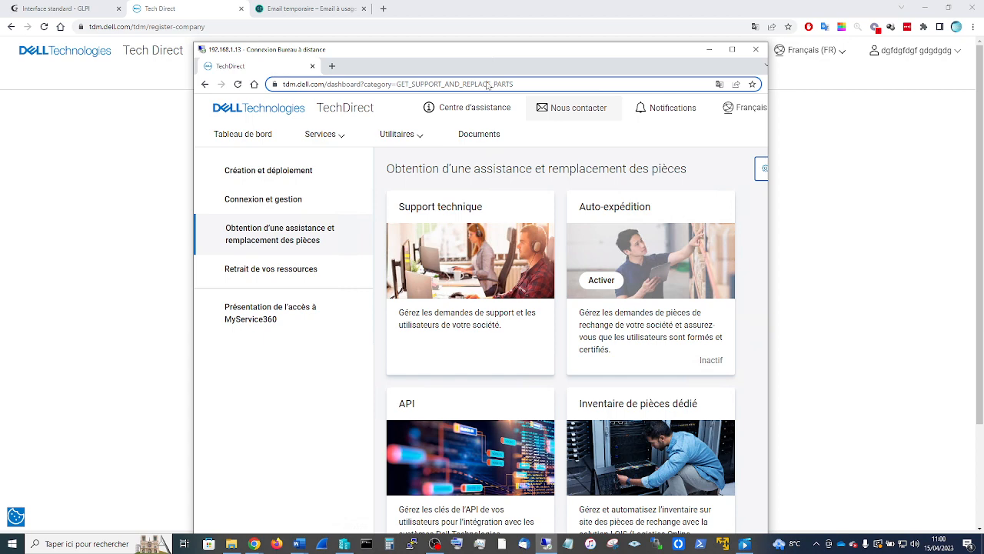
- View the TechDirect API management page remotely, then move the Remote Desktop window off-screen
scroll(490, 331, down, 2)
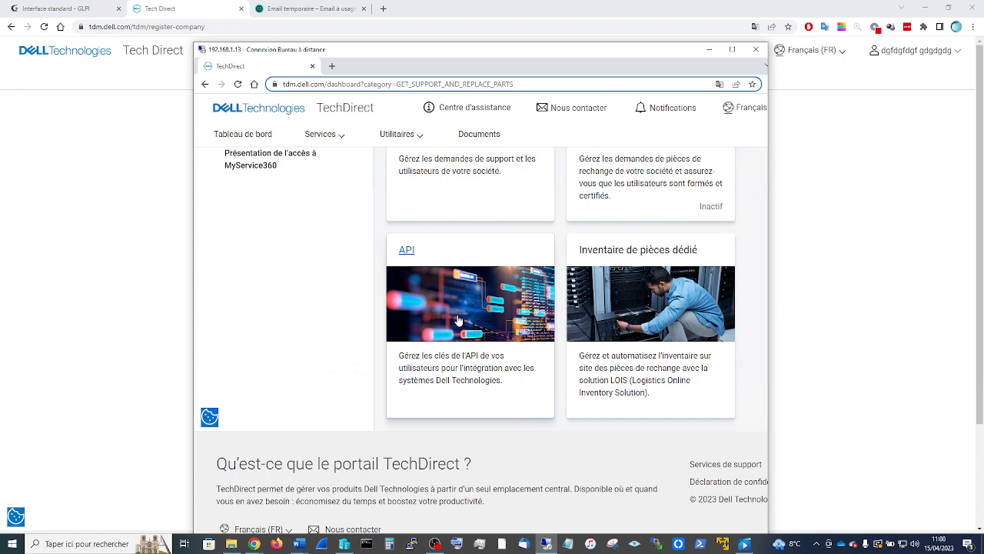
click(459, 319)
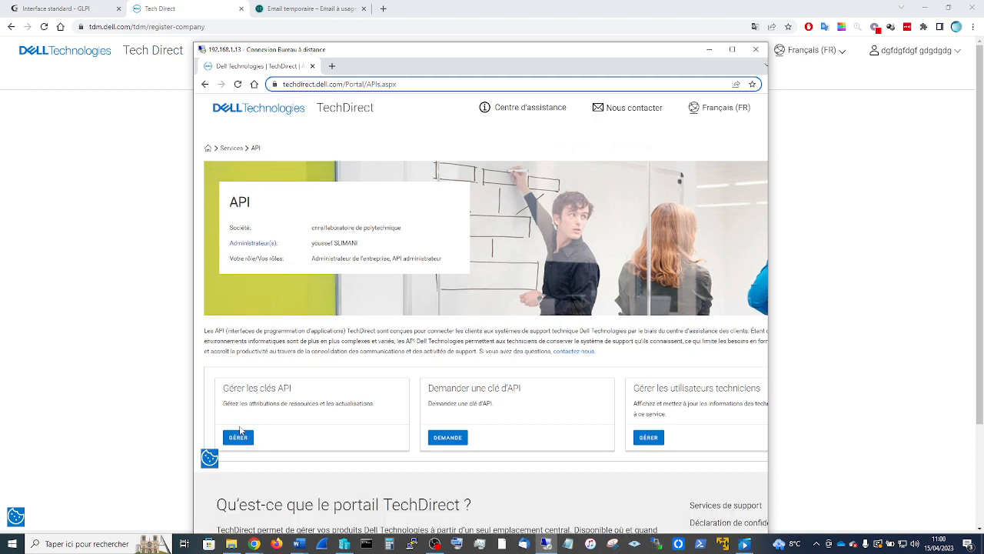
click(205, 84)
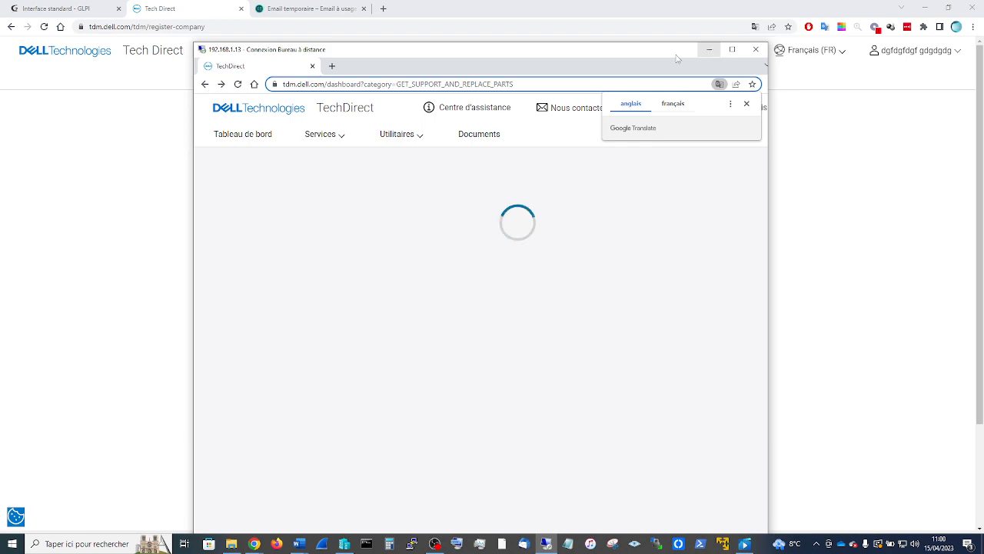
drag(557, 52, 983, 39)
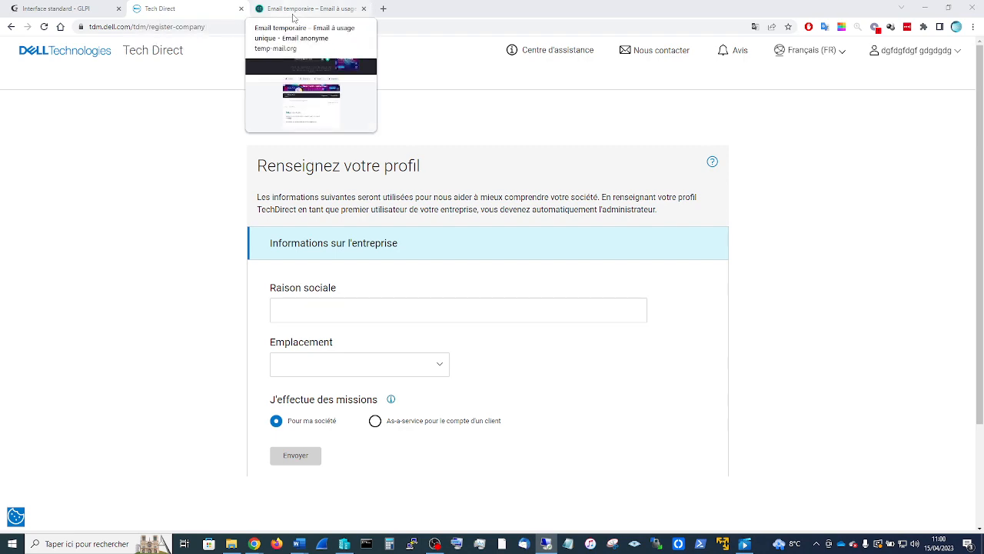
- Place the GLPI browser beside the Word notes and review the API key and client ID lines
click(77, 8)
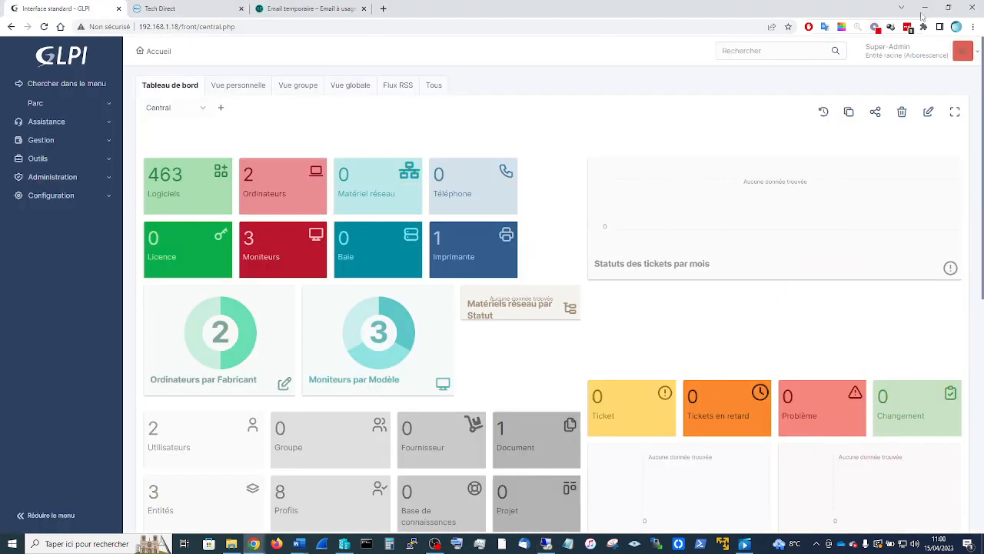
click(948, 6)
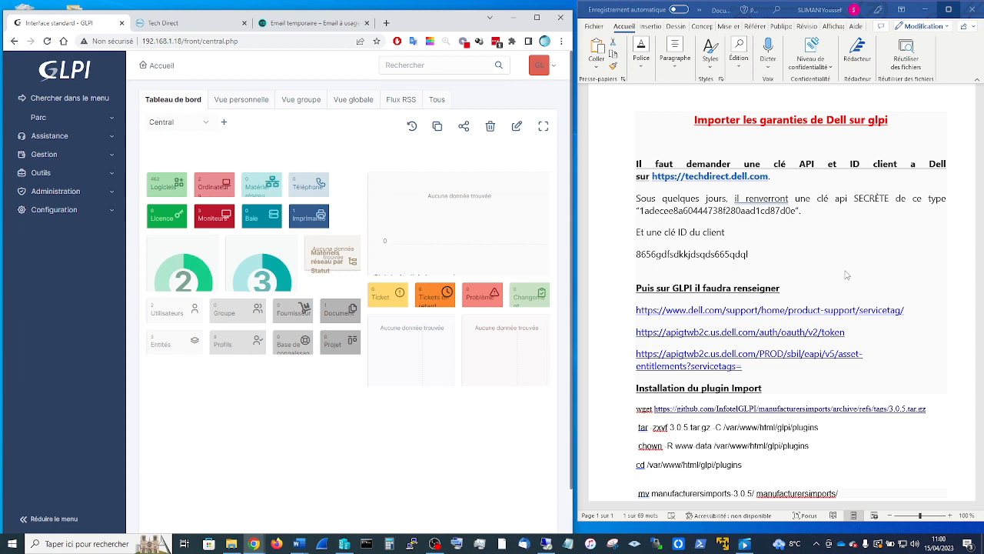
click(800, 215)
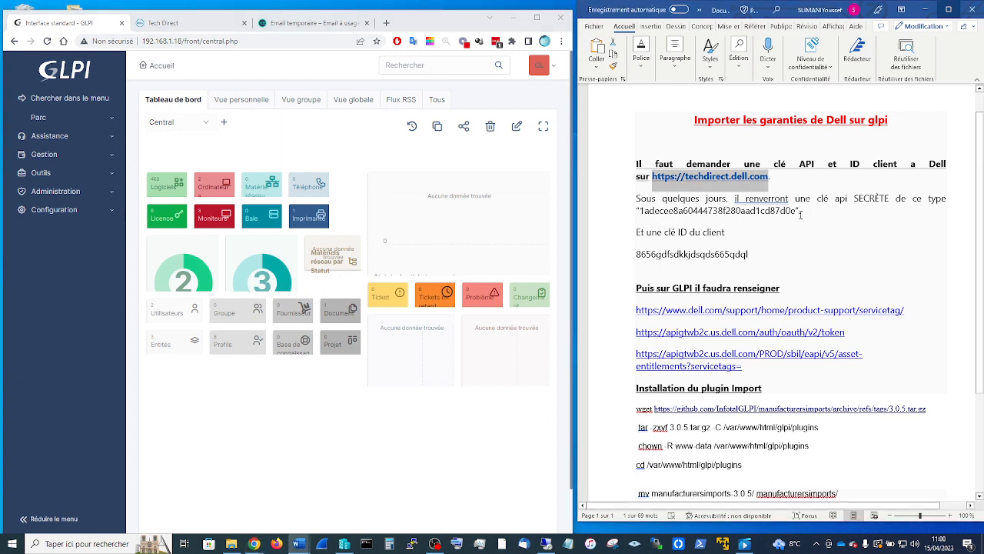
drag(797, 210, 641, 210)
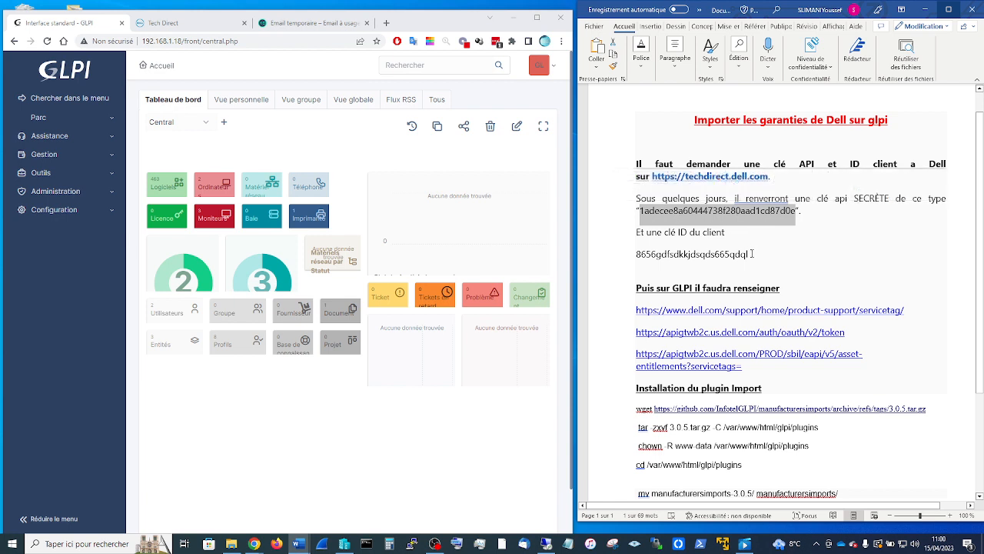
drag(753, 254, 637, 254)
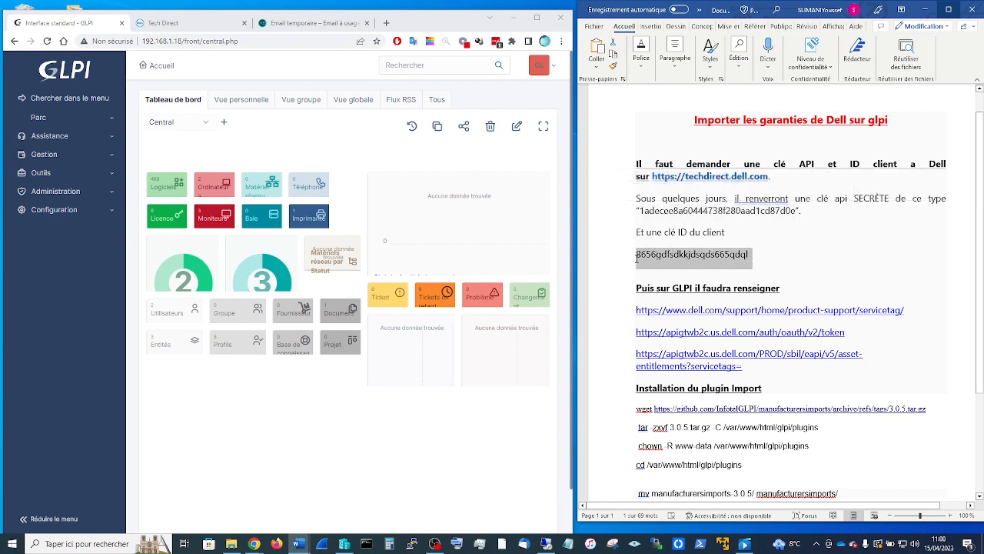
click(859, 274)
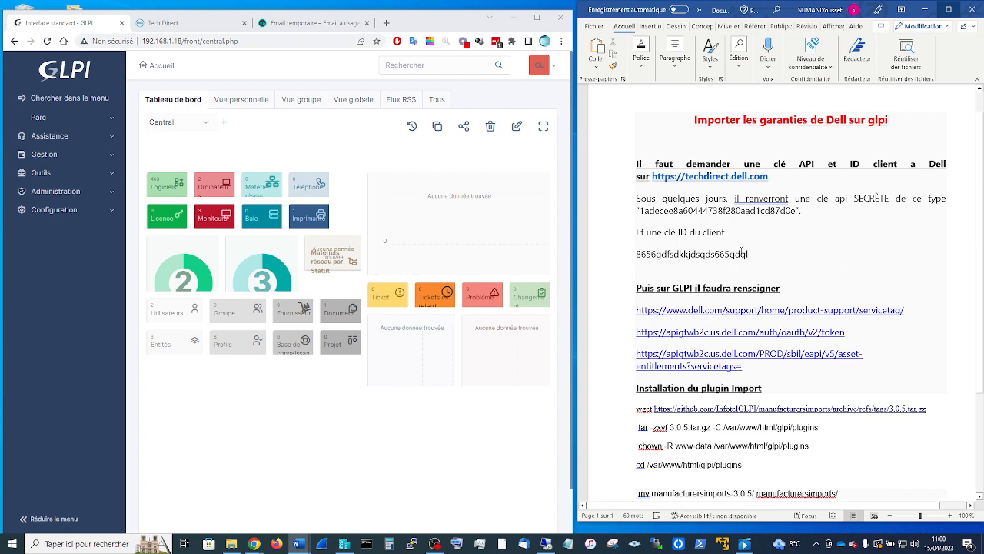
- Replace the Installation du plugin Import section with the wget, tar, chown, cd and mv commands
drag(753, 253, 636, 257)
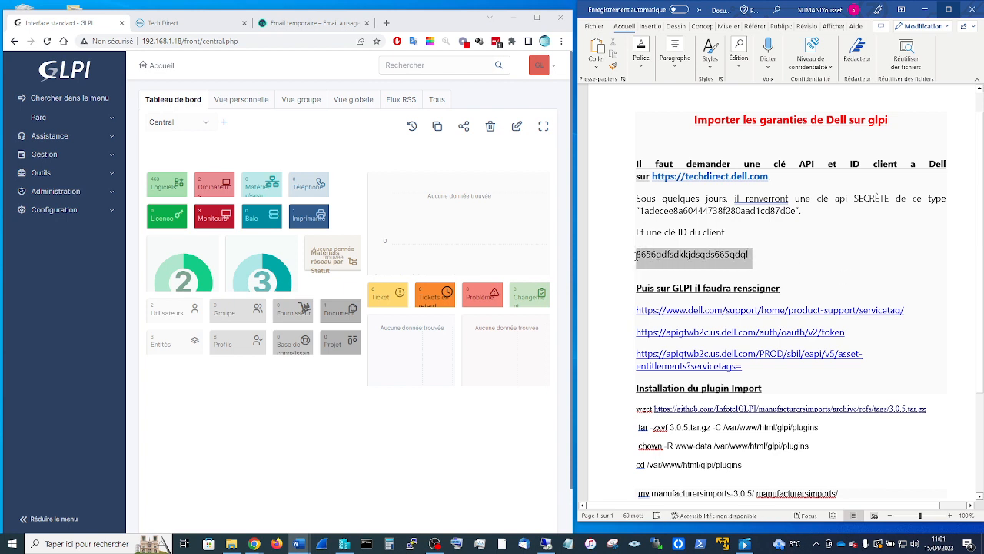
click(815, 272)
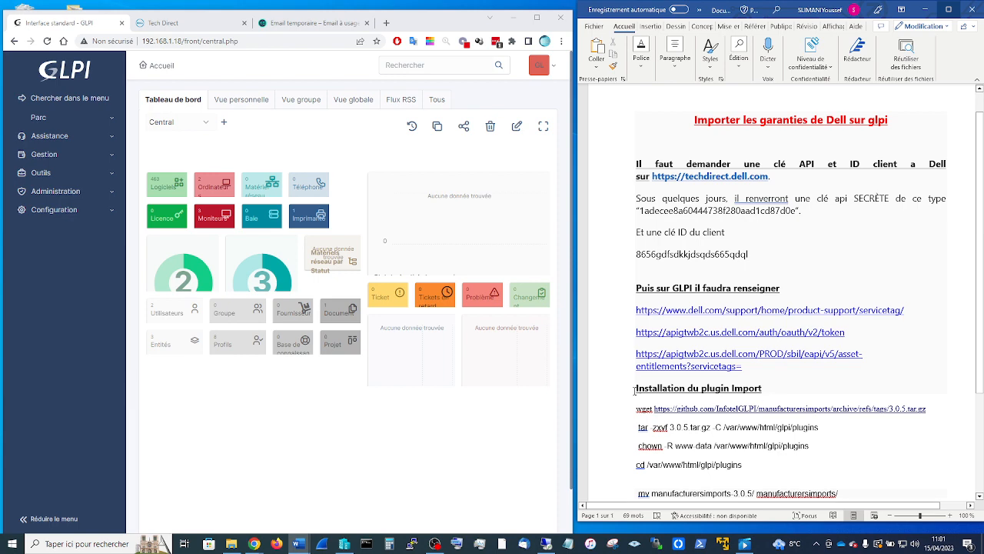
drag(635, 390, 868, 482)
key(Delete)
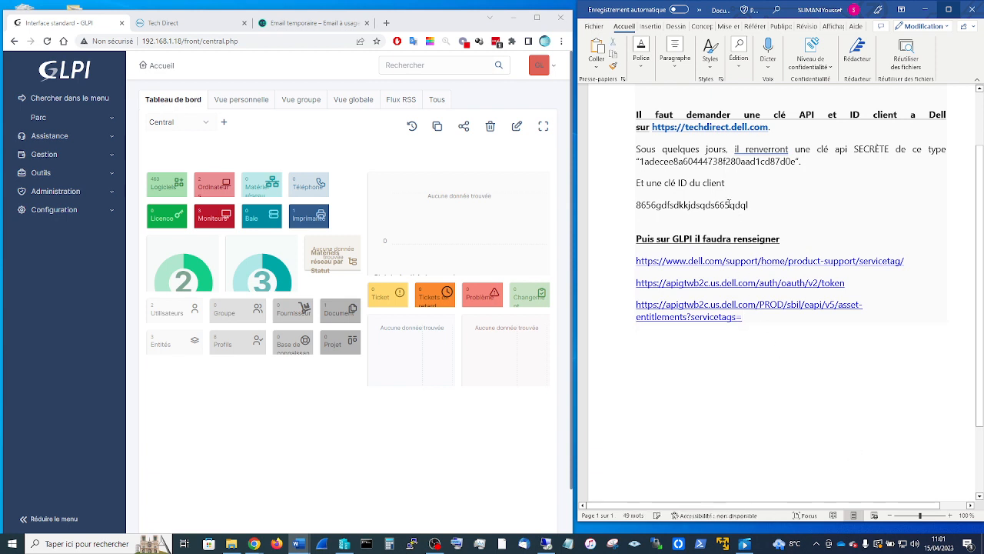
text(Installation du plugin Import wget https://github.com/InfotelGLPI/manufacturersimports/archive/refs/tags/3.0.5.tar.gz tar zxvf 3.0.5.tar.gz -C /var/www/html/glpi/plugins chown -R www-data /var/www/html/glpi/plugins cd /var/www/html/glpi/plugins  mv manufacturersimports-3.0.5/ manufacturersimports/)
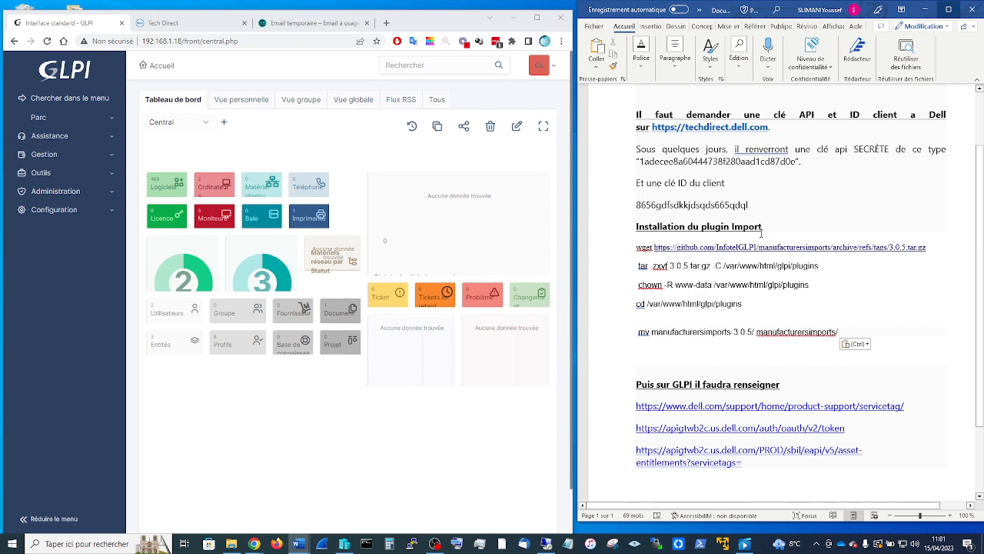
click(66, 212)
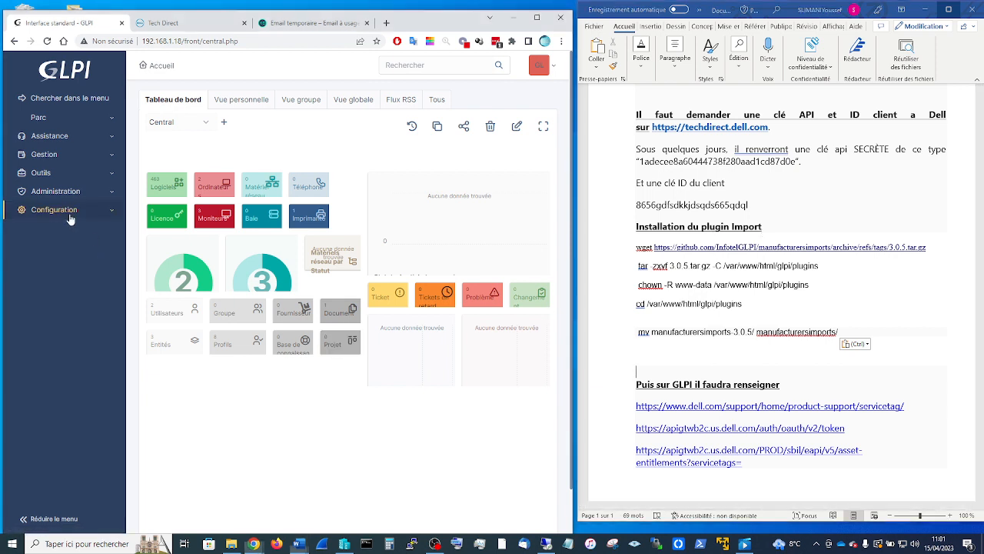
- Check the Marketplace Import category and Installé tab, then return to Plugins, which lists only FusionInventory
click(62, 420)
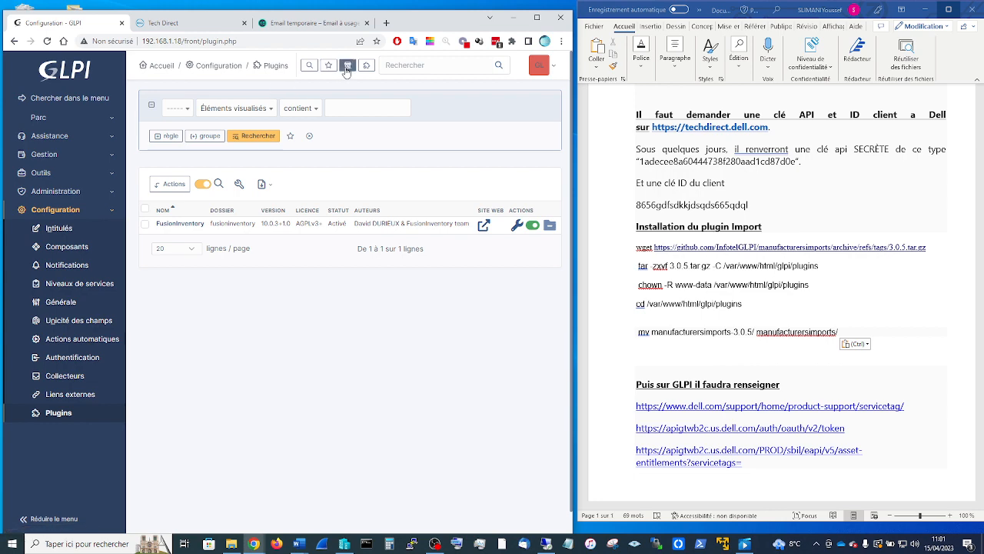
click(537, 16)
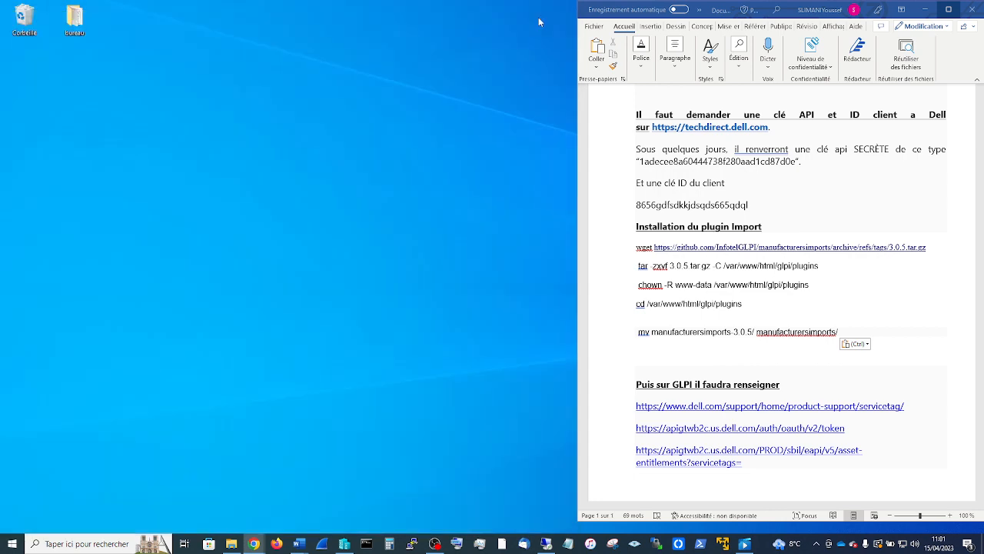
click(425, 50)
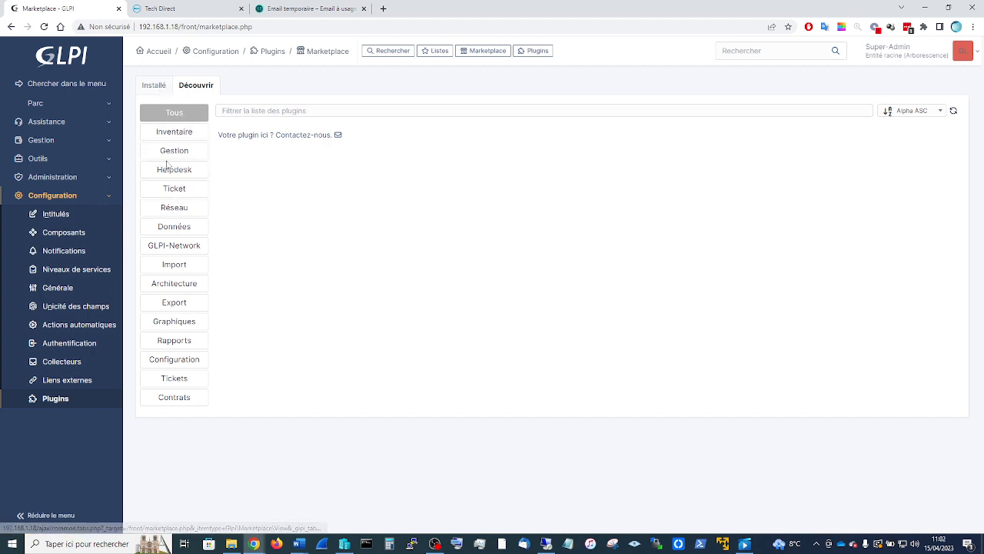
click(171, 267)
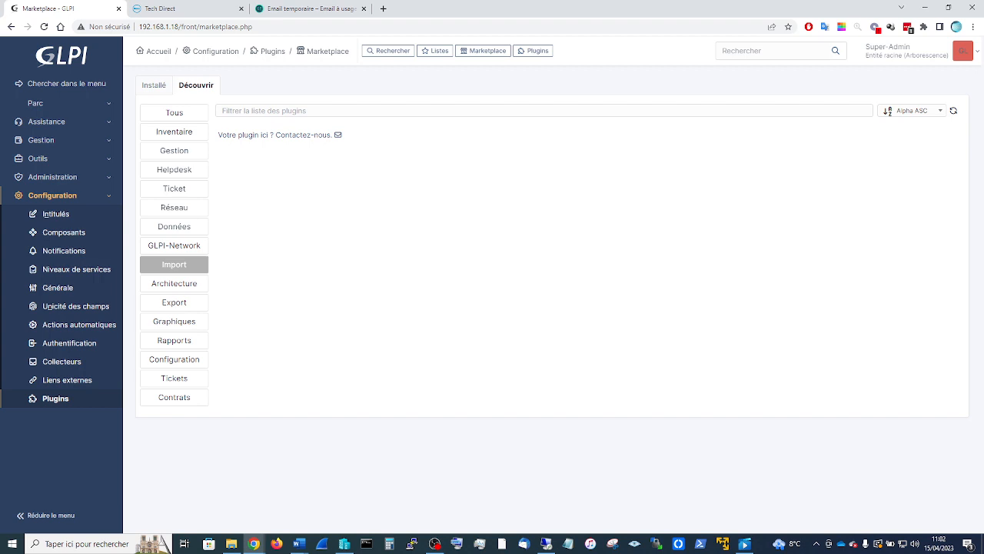
key(alt+Tab)
click(153, 86)
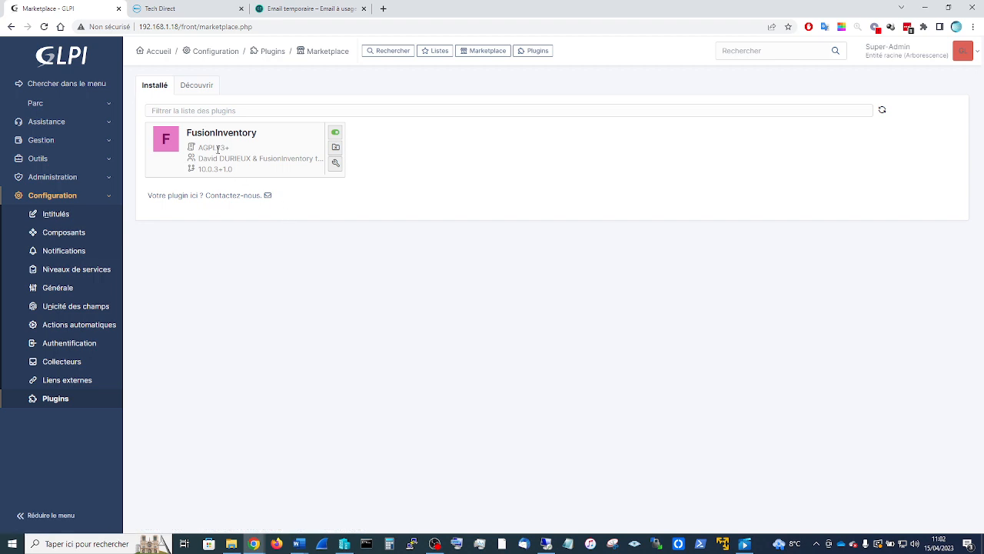
click(262, 55)
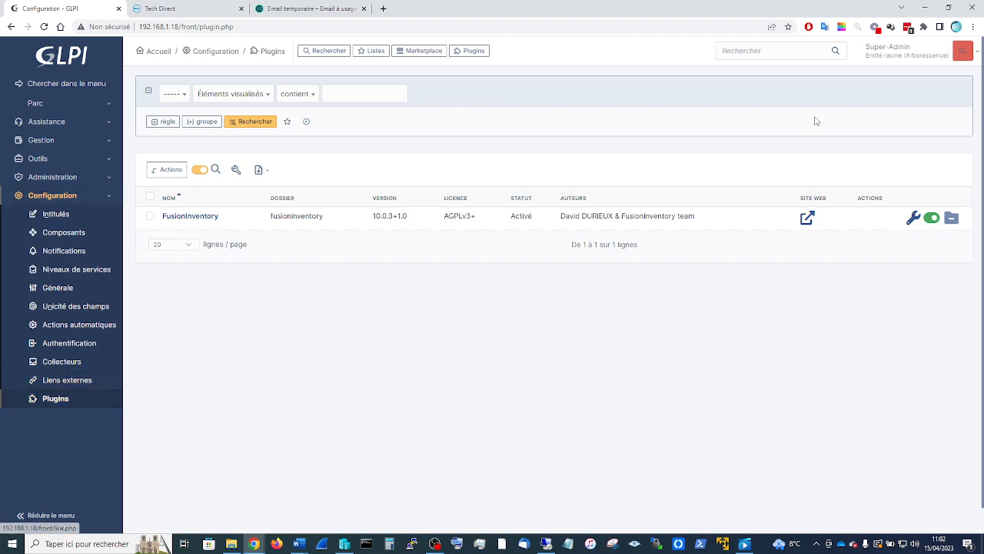
click(945, 11)
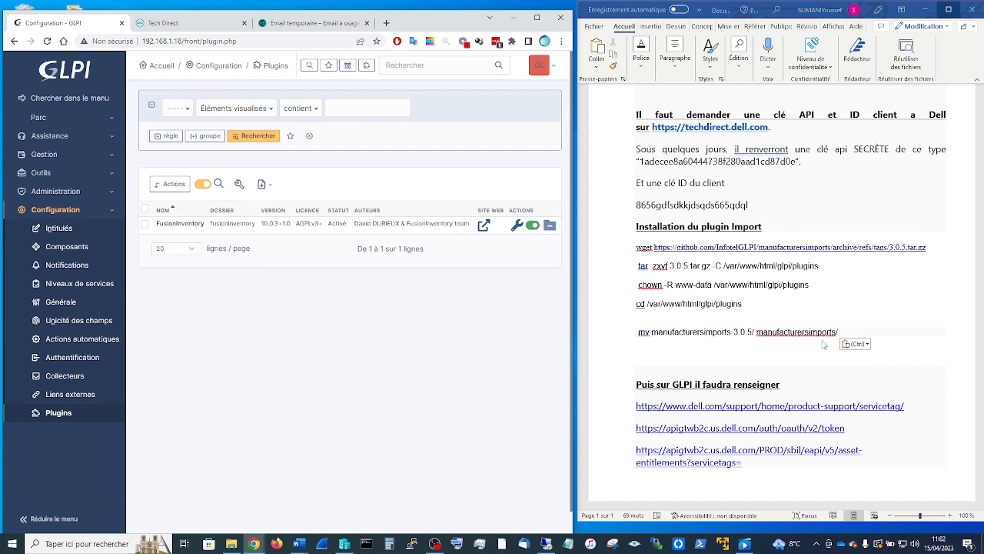
- Start a PuTTY SSH session to 192.168.1.18 and log in with the user account
right_click(413, 544)
click(385, 509)
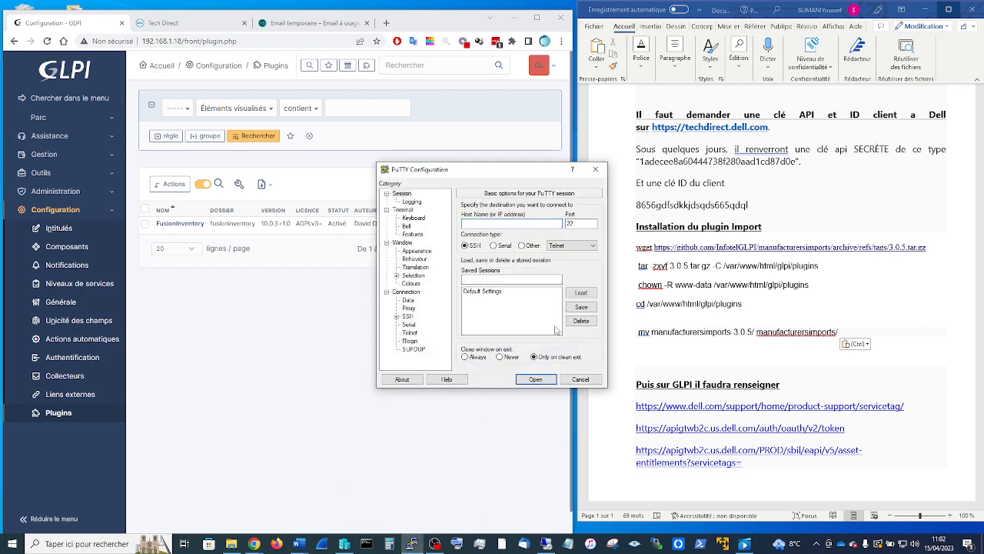
text(192.168.1.18)
key(Return)
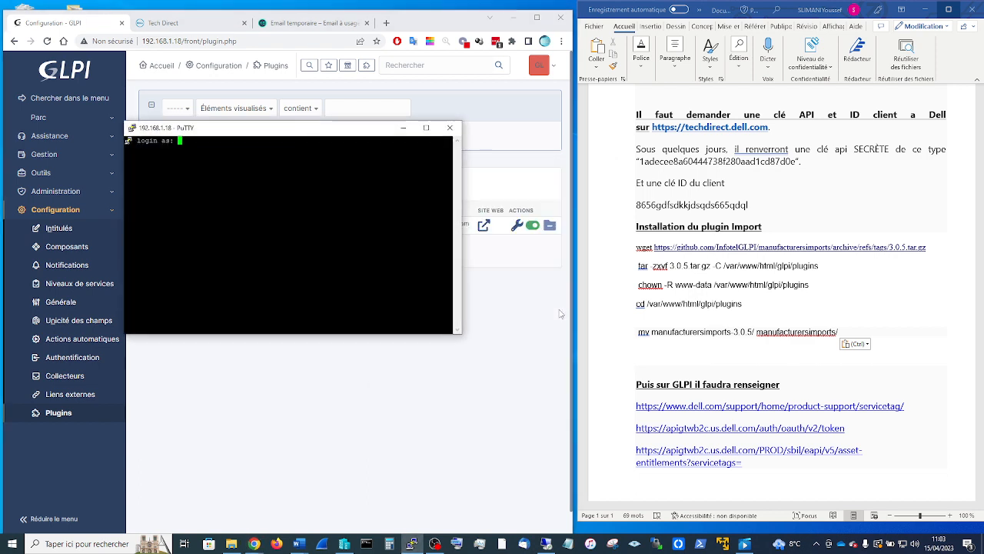
text(youssef)
key(Return)
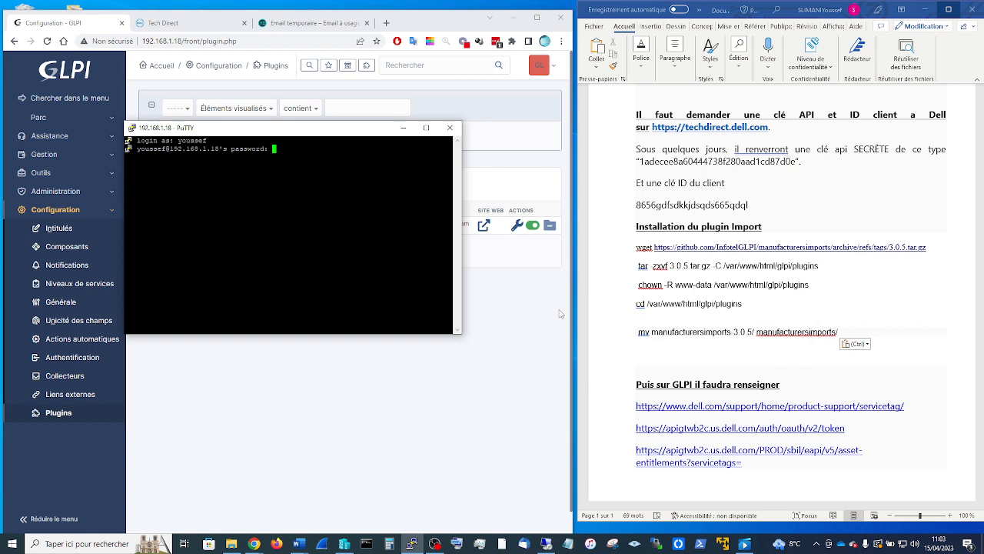
key(Return)
- Switch to root with su root, return to the home directory and clear the screen
text(su root)
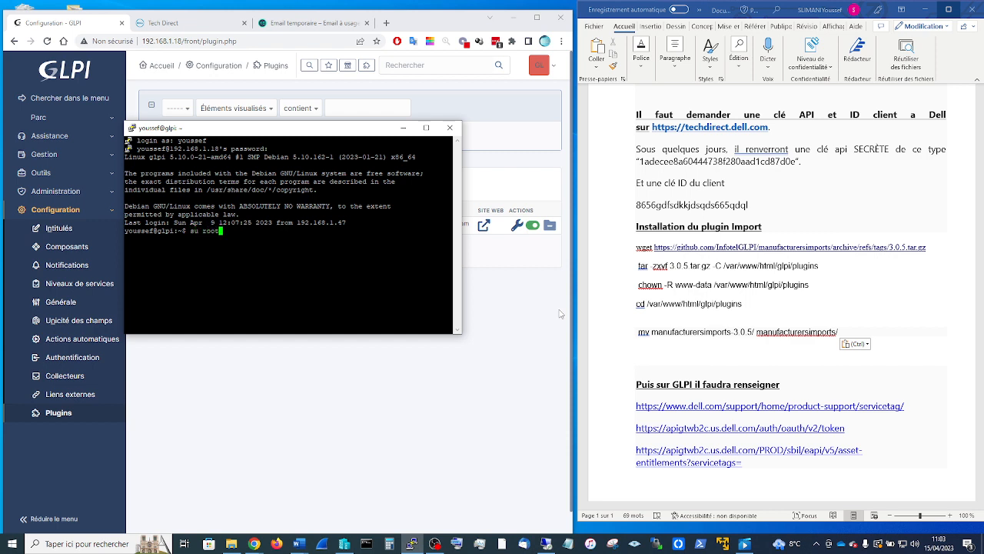
key(Return)
key(Return)
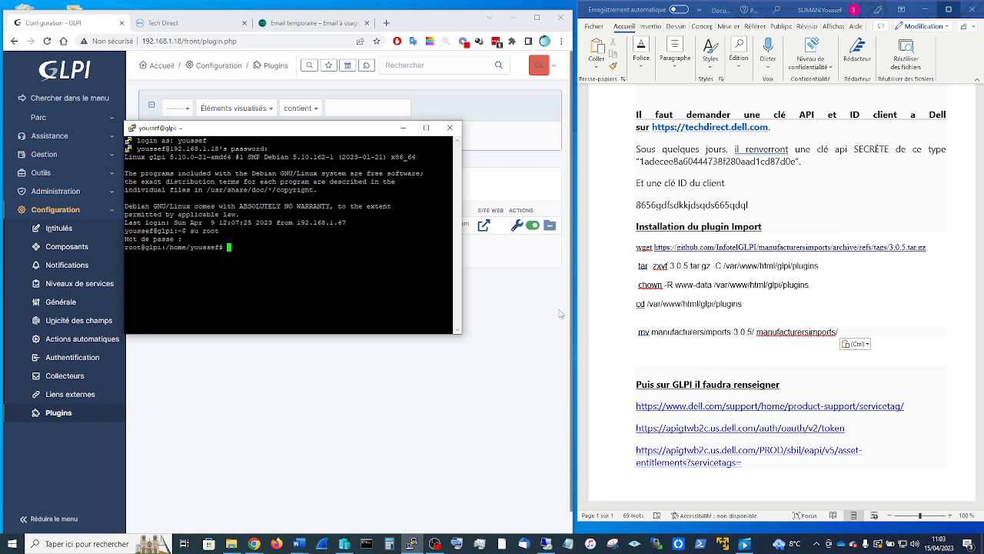
text(cd)
key(Return)
text(clear)
key(Return)
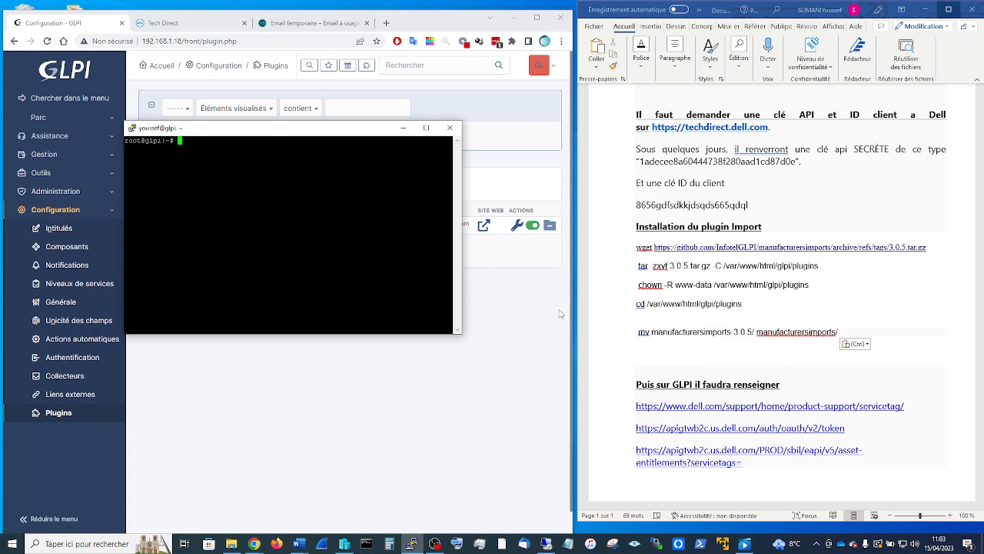
- Download the manufacturersimports 3.0.5 archive with the wget command from the notes
click(847, 286)
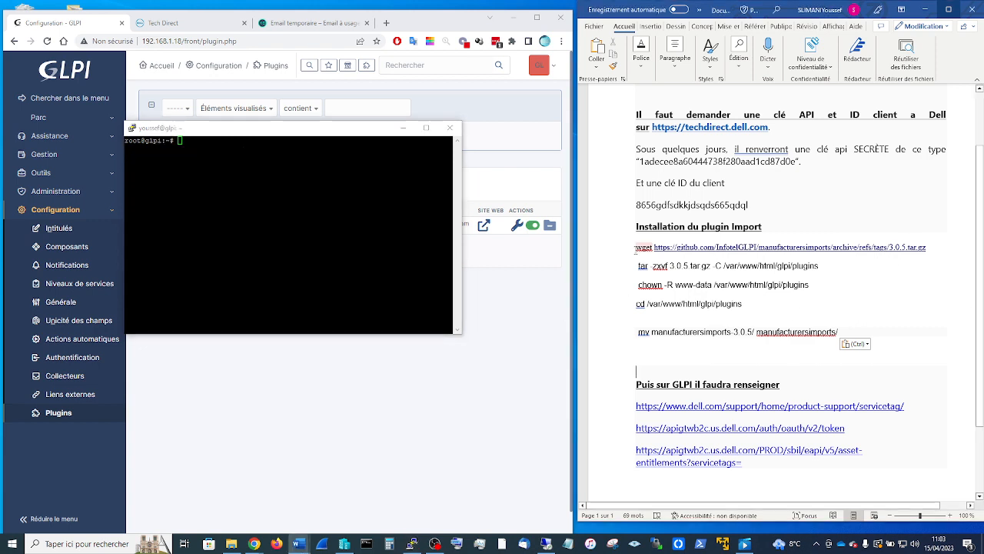
drag(635, 247, 811, 258)
key(ctrl+c)
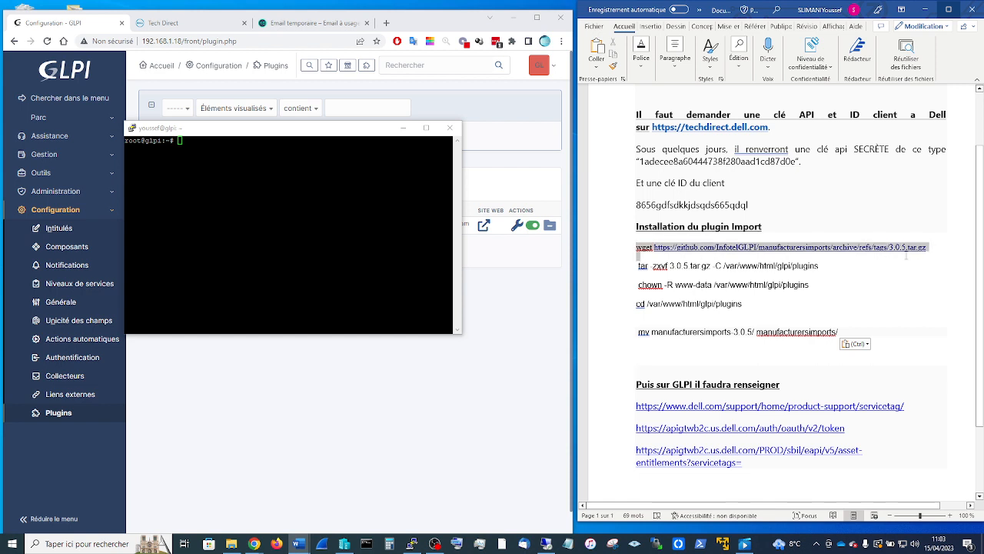
drag(906, 256, 934, 253)
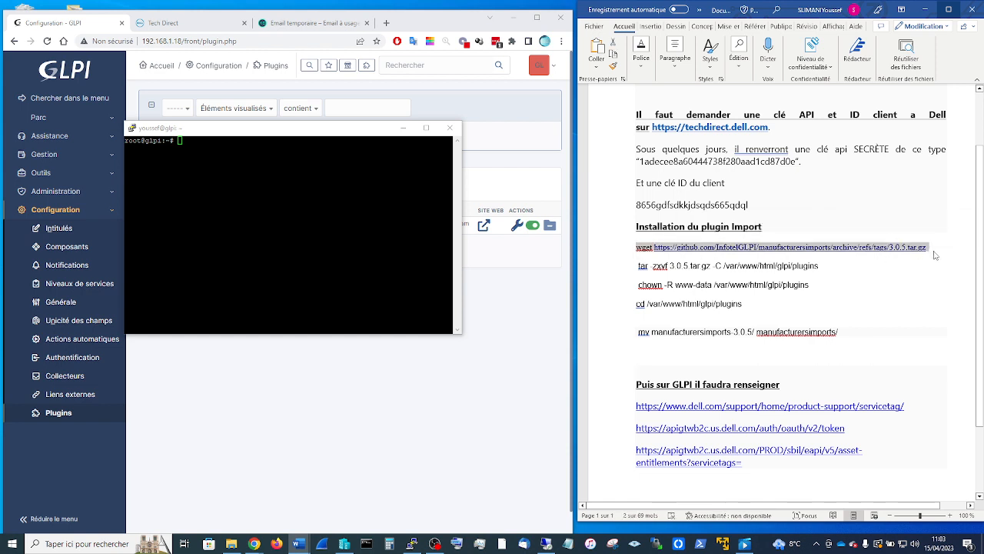
right_click(289, 234)
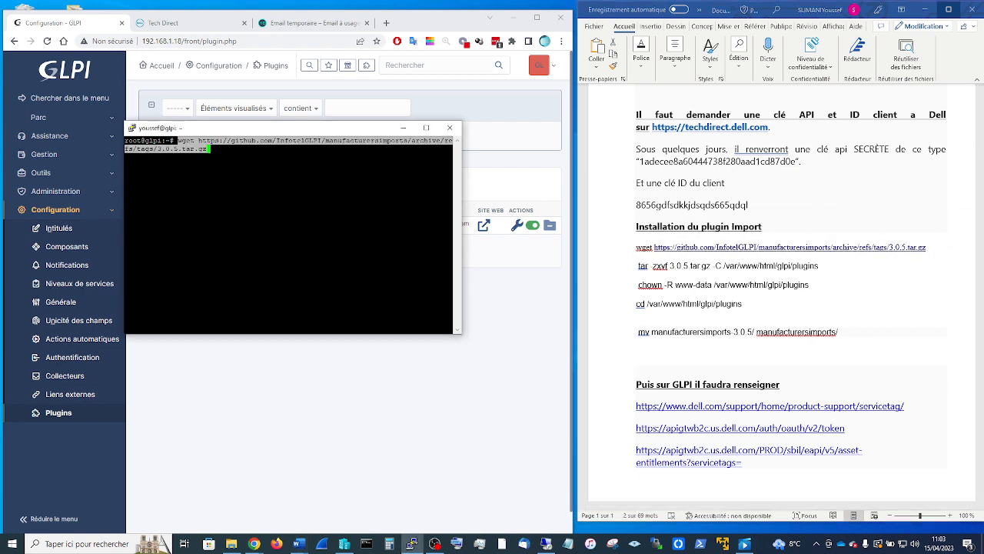
key(Return)
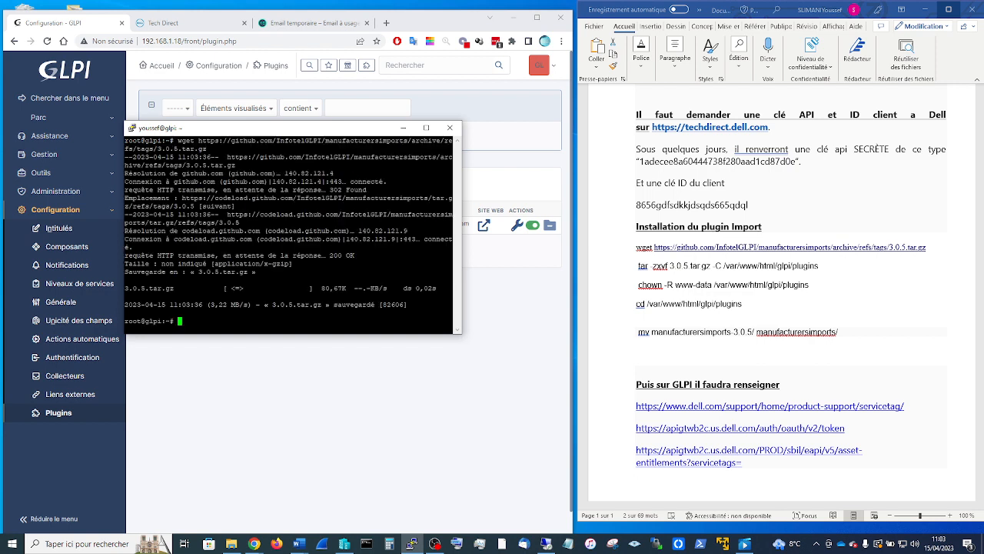
- Extract the archive into /var/www/html/glpi/plugins with the tar -zxvf command
key(alt+Tab)
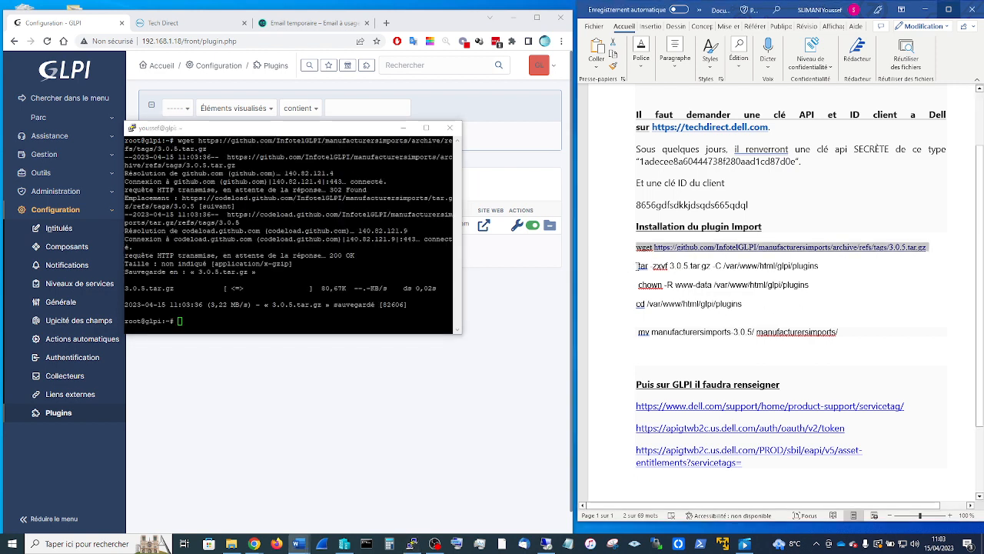
drag(637, 266, 825, 266)
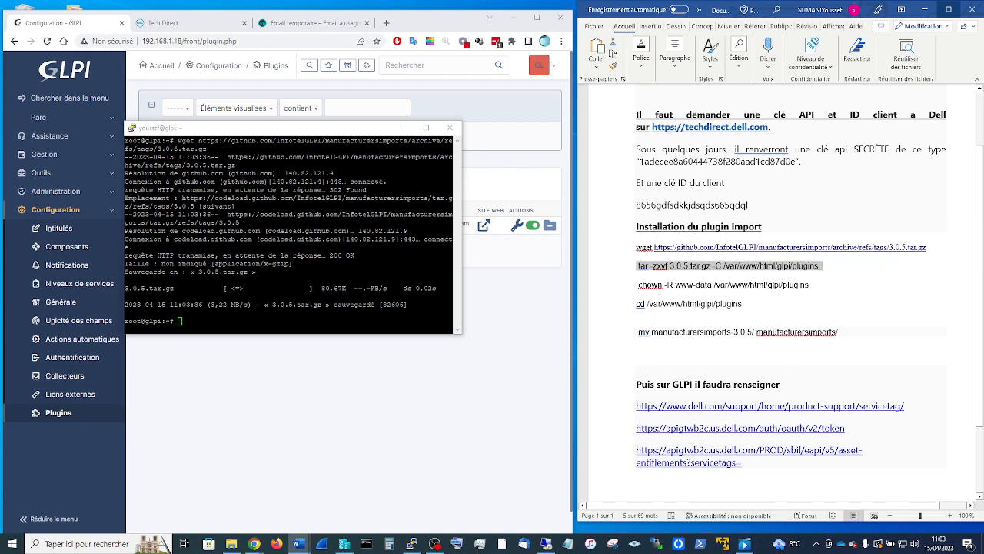
key(ctrl+c)
click(413, 544)
key(shift+Insert)
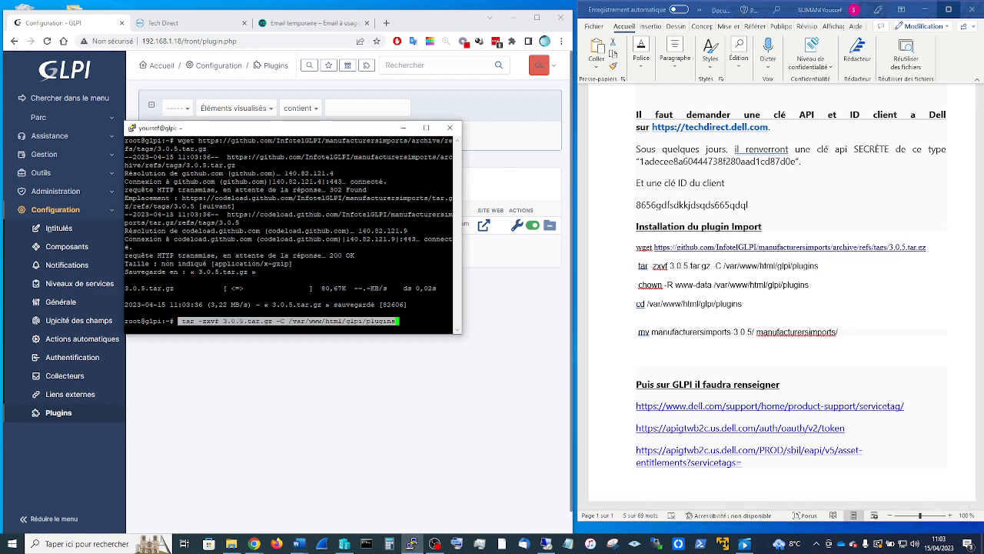
key(Return)
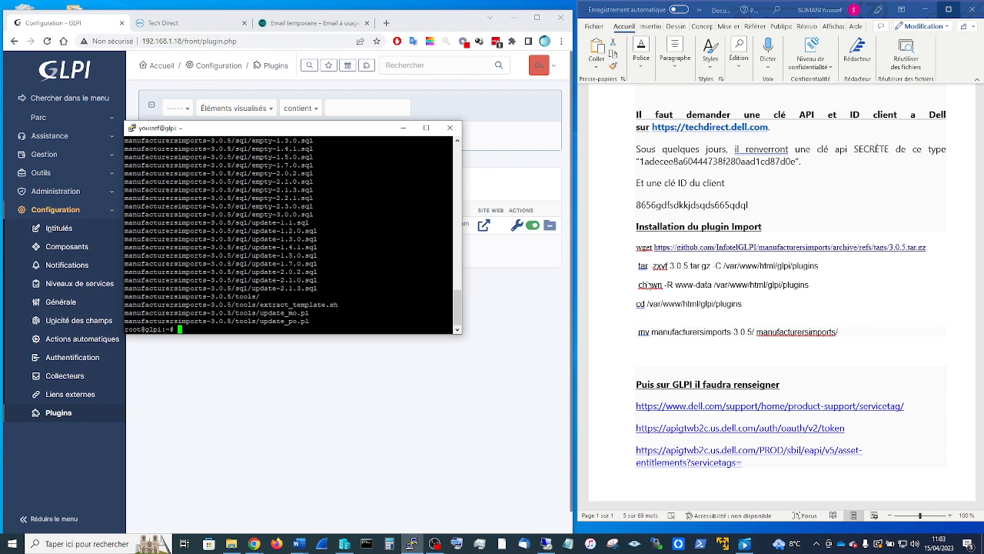
- Paste chown -R www-data /var/www/html/glpi/plugins at the root prompt
click(636, 288)
key(shift+Up)
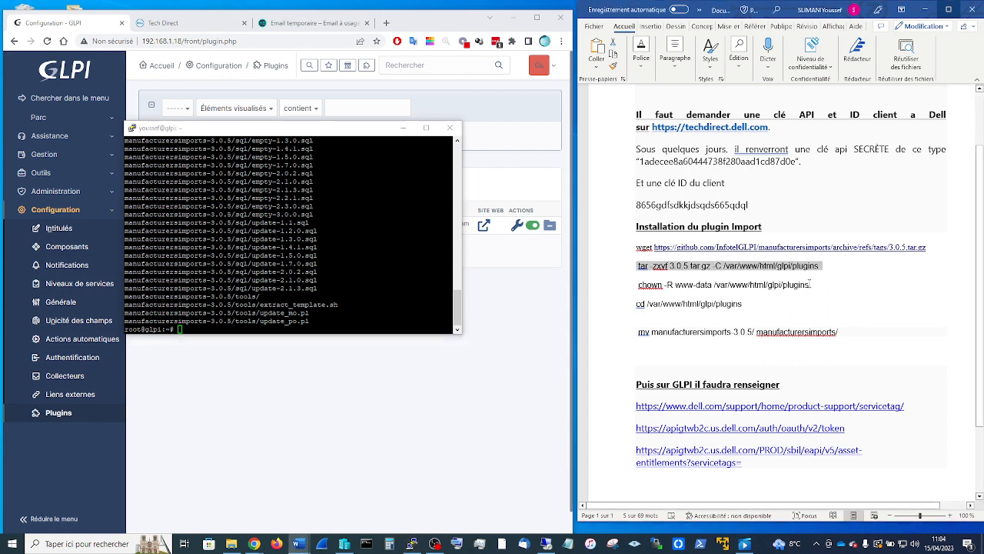
drag(811, 284, 637, 285)
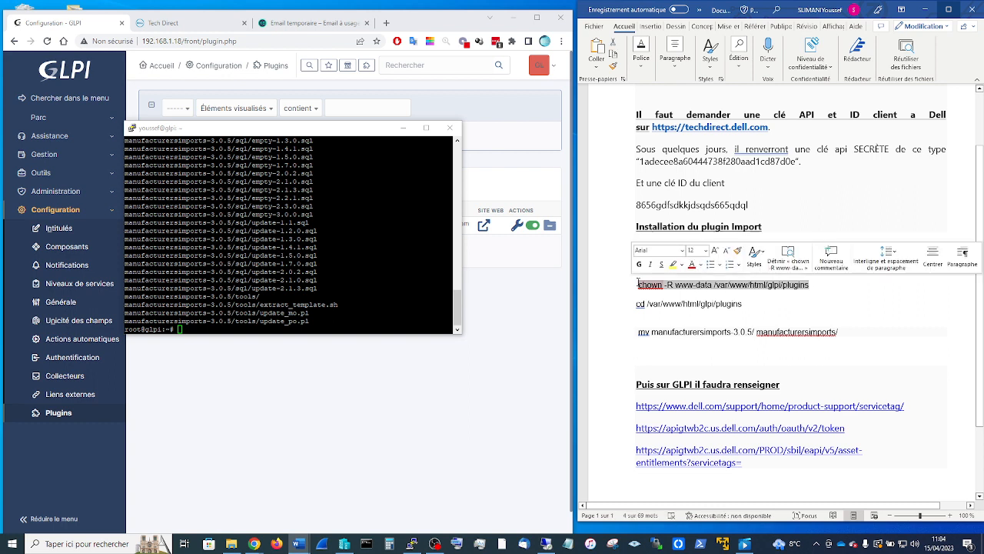
right_click(187, 335)
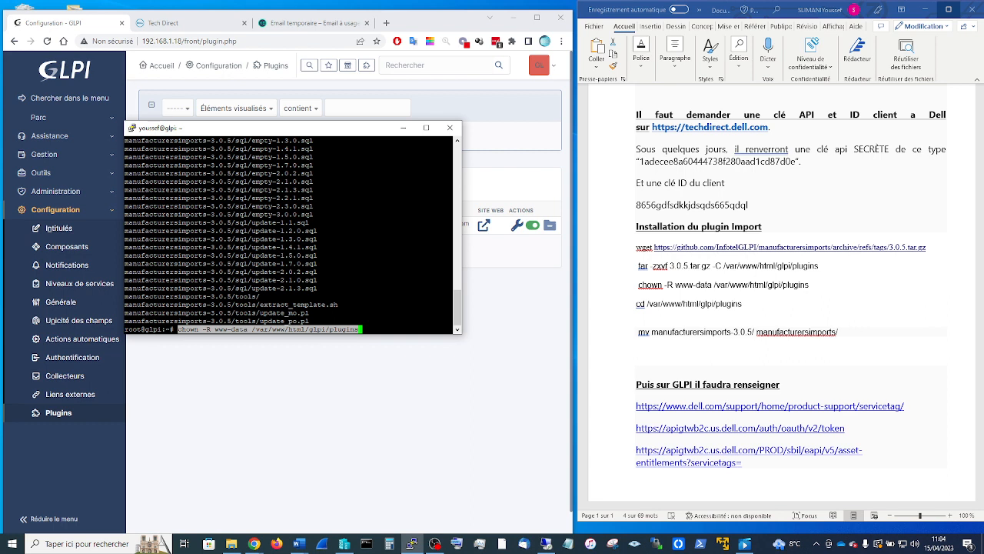
- Run the chown ownership change and cd into the GLPI plugins folder
key(Return)
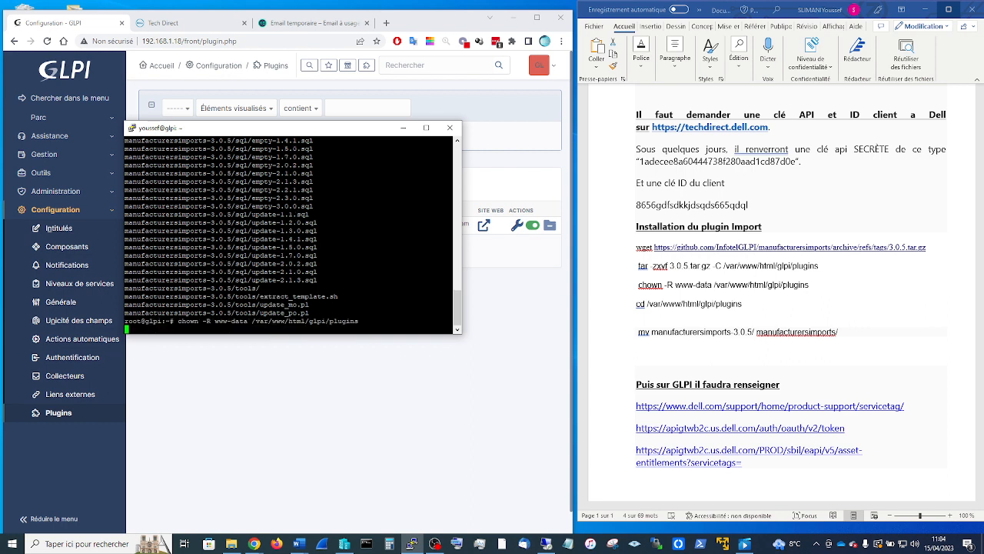
click(775, 307)
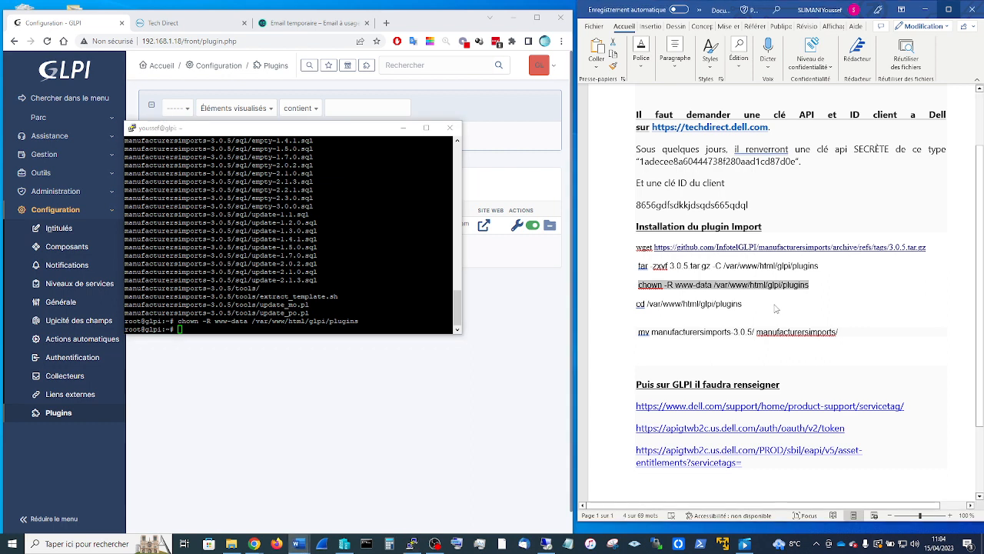
drag(750, 309, 638, 307)
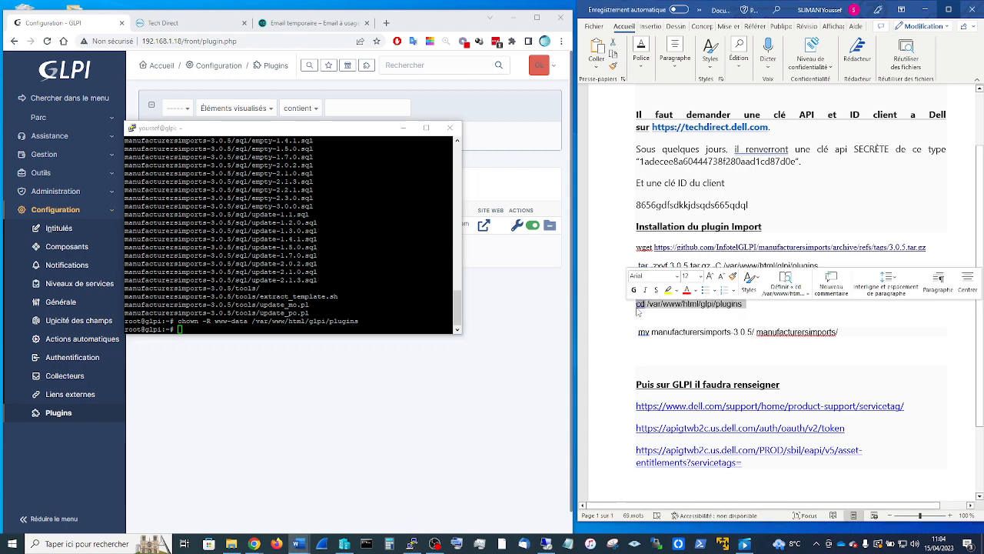
click(305, 333)
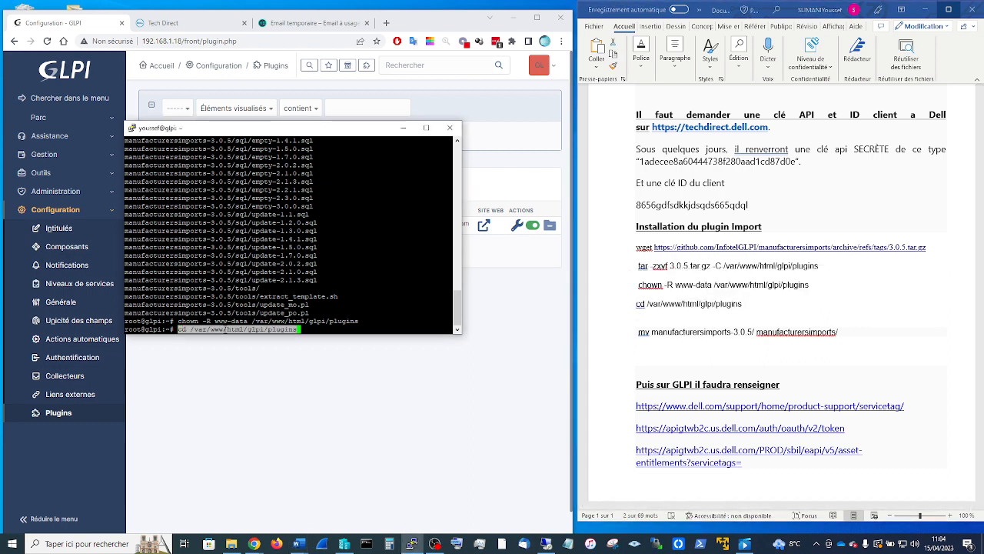
right_click(305, 332)
- List the plugins folder, highlighting fusioninventory and manufacturersimports-3.0.5, then select the guide's mv line
text(ls)
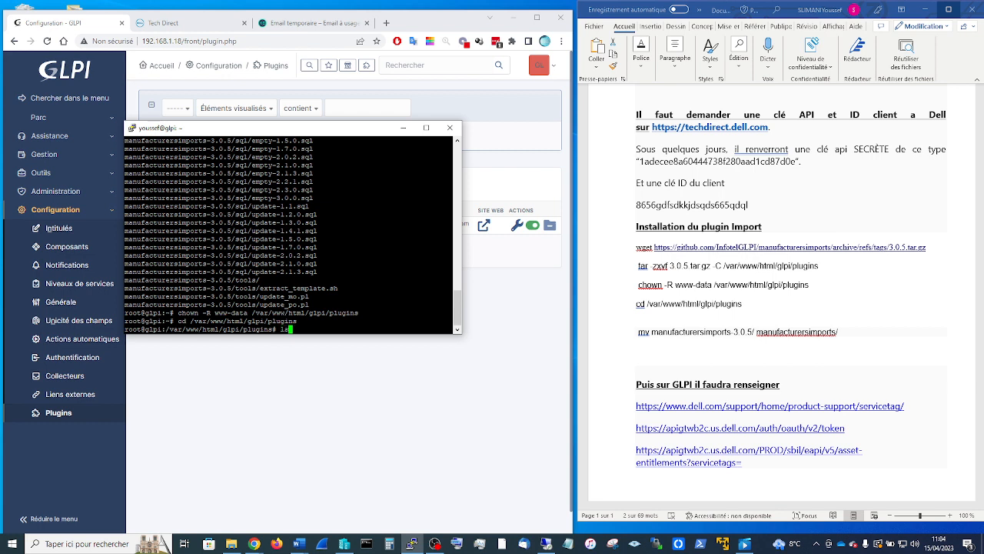
key(Return)
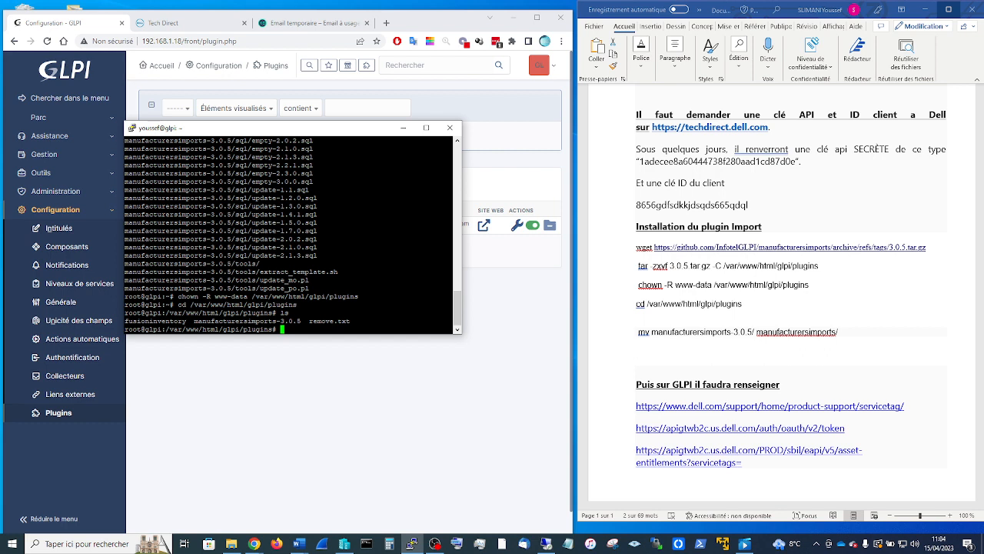
drag(186, 320, 125, 321)
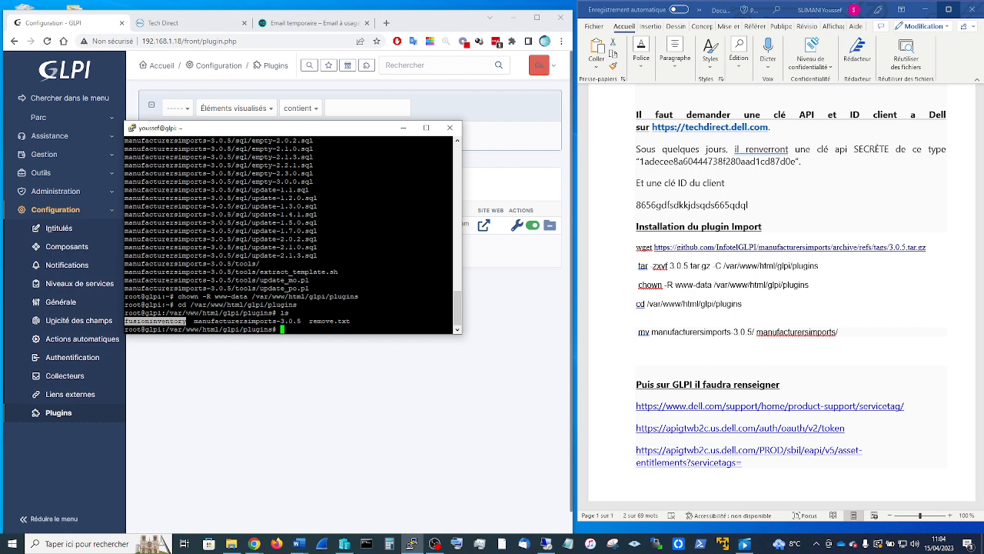
drag(194, 321, 301, 321)
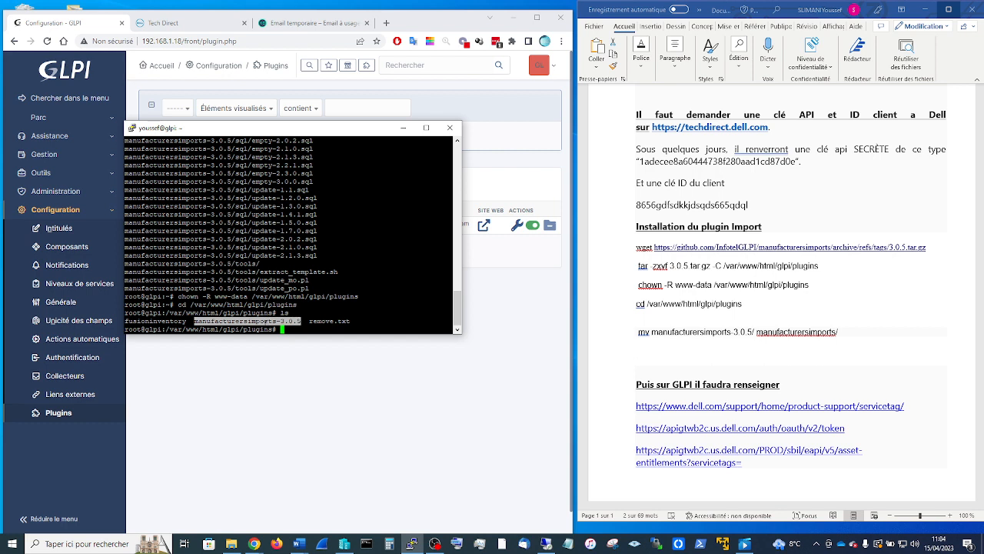
click(302, 322)
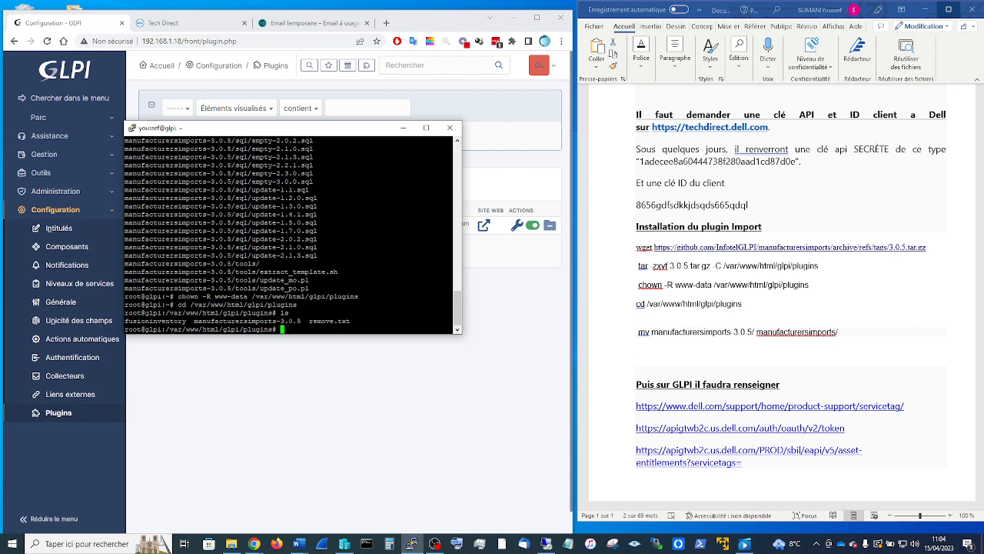
drag(850, 343, 363, 342)
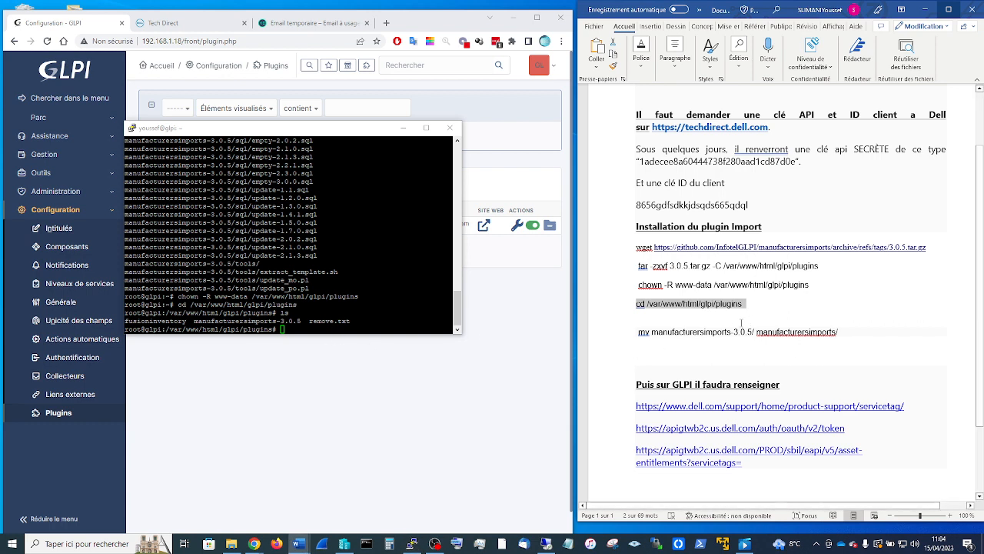
drag(638, 334, 839, 333)
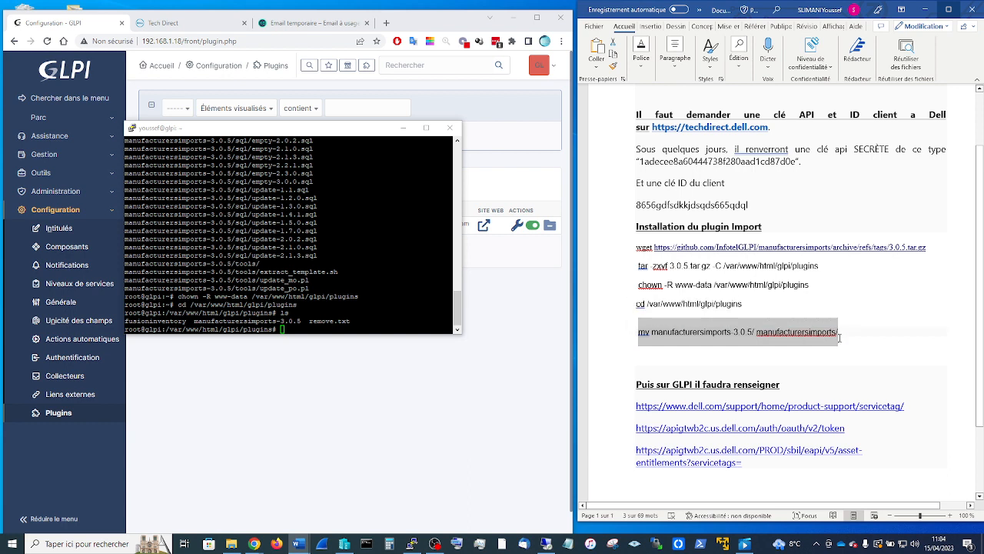
- Rename the plugin folder to manufacturersimports with mv and confirm it with ls
right_click(392, 321)
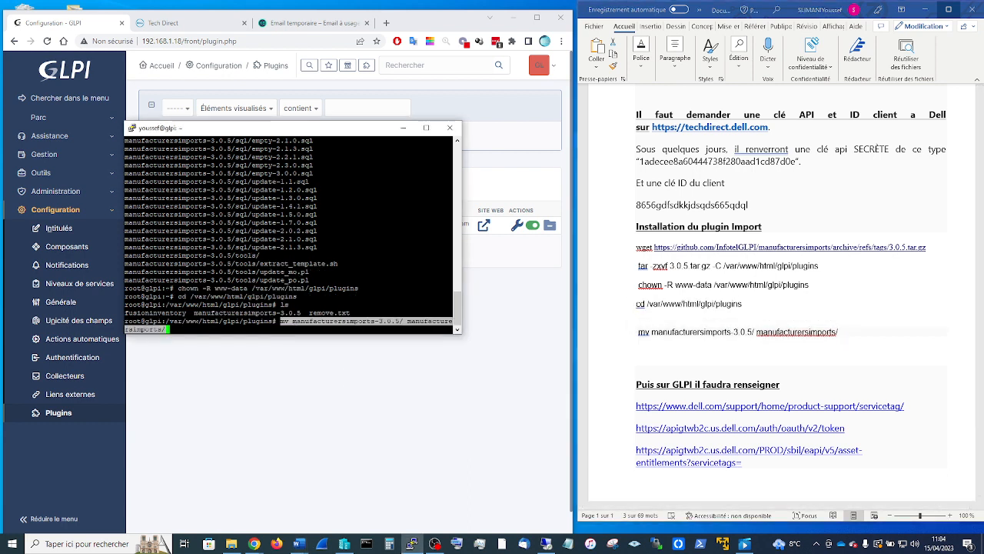
key(Return)
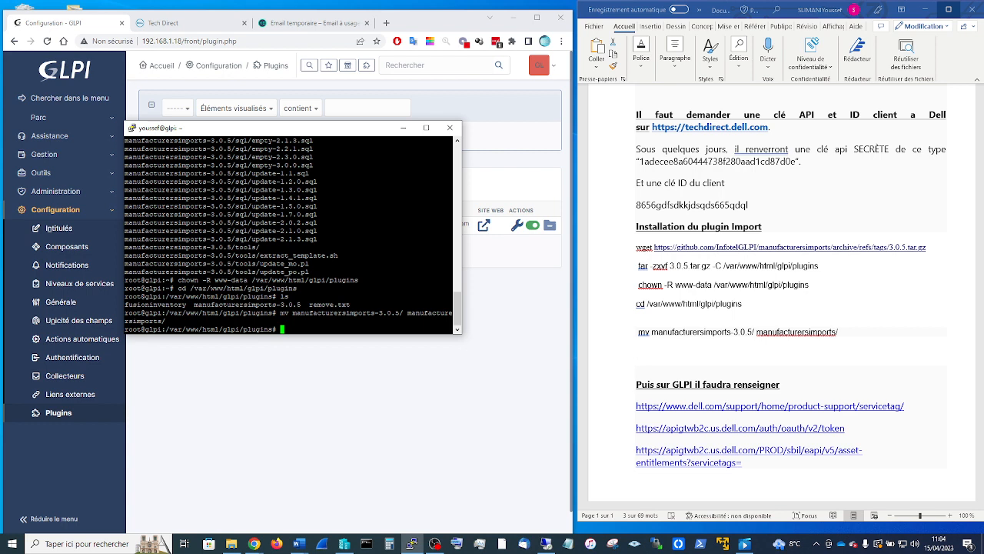
text(ls)
key(Return)
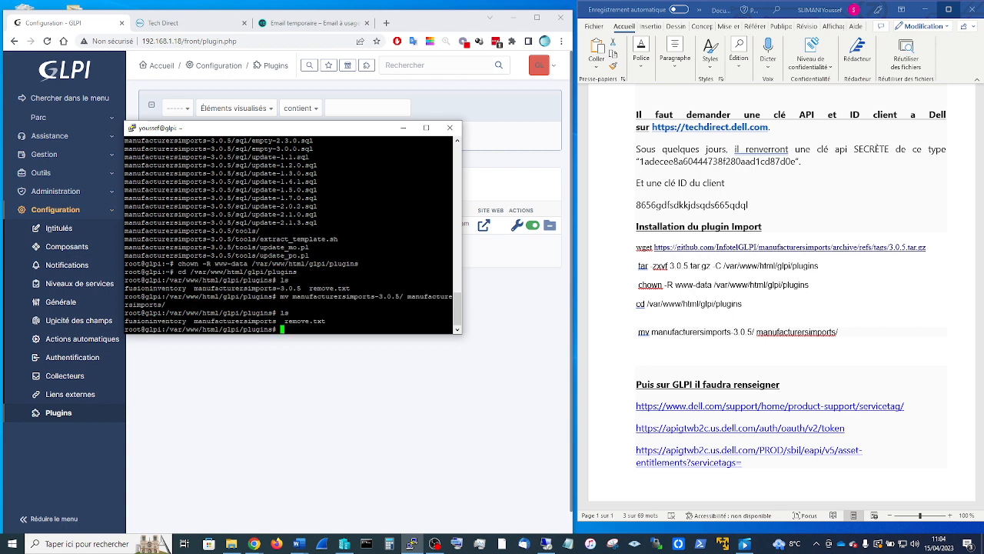
drag(277, 321, 126, 312)
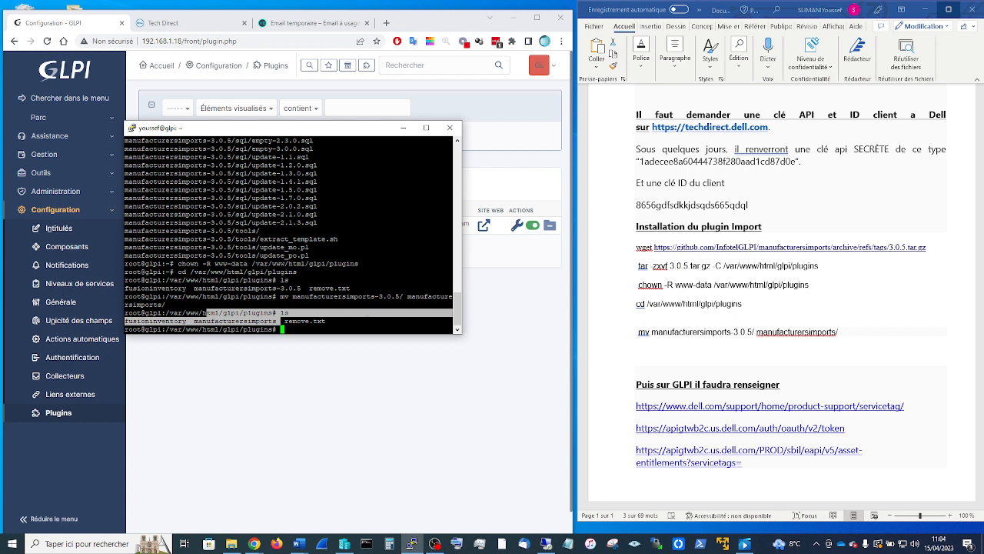
click(206, 312)
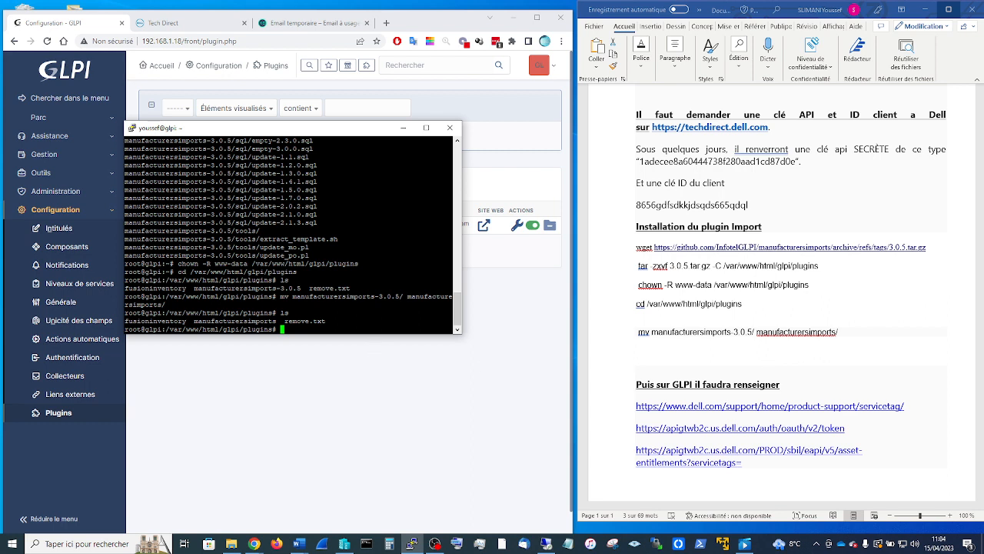
- Restart Apache with systemctl restart apache2, correcting the typo in the command
text(systemctl restart apache2)
key(Return)
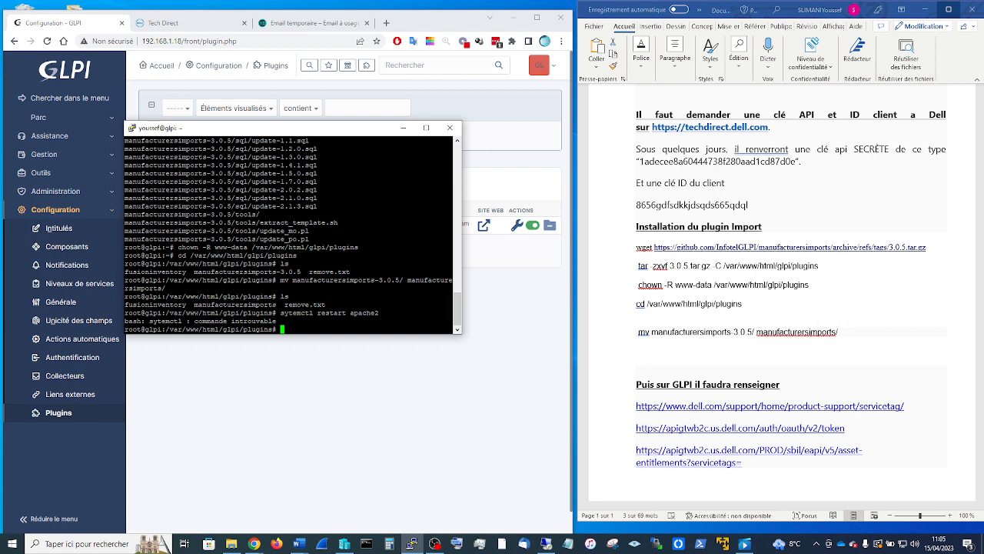
key(Up)
key(Left)
key(Left)
key(Left)
key(Left)
key(Left)
key(Left)
key(Left)
key(Left)
key(Left)
key(Left)
key(Left)
key(Left)
key(Left)
key(Left)
key(Left)
key(Left)
key(Left)
key(Left)
key(Left)
key(Left)
key(Left)
key(Left)
text(s)
key(Return)
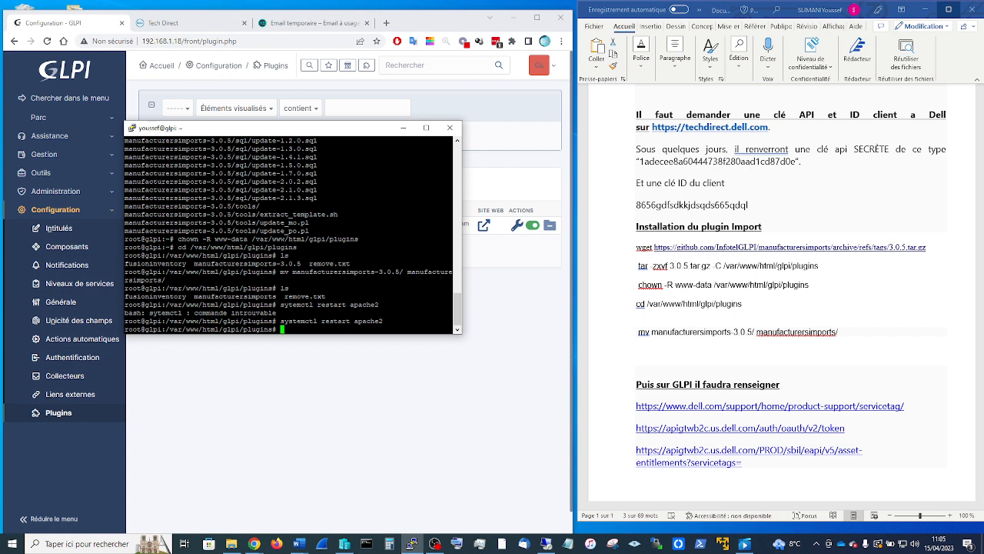
- Add the systemctl restart apache2 command to the Word guide below the mv line
drag(383, 321, 280, 321)
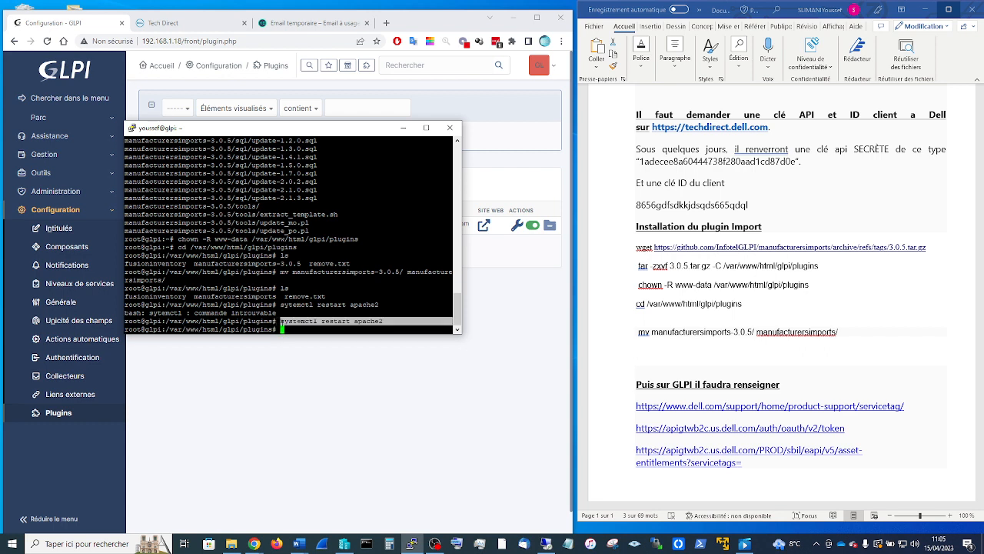
key(ctrl+c)
click(852, 340)
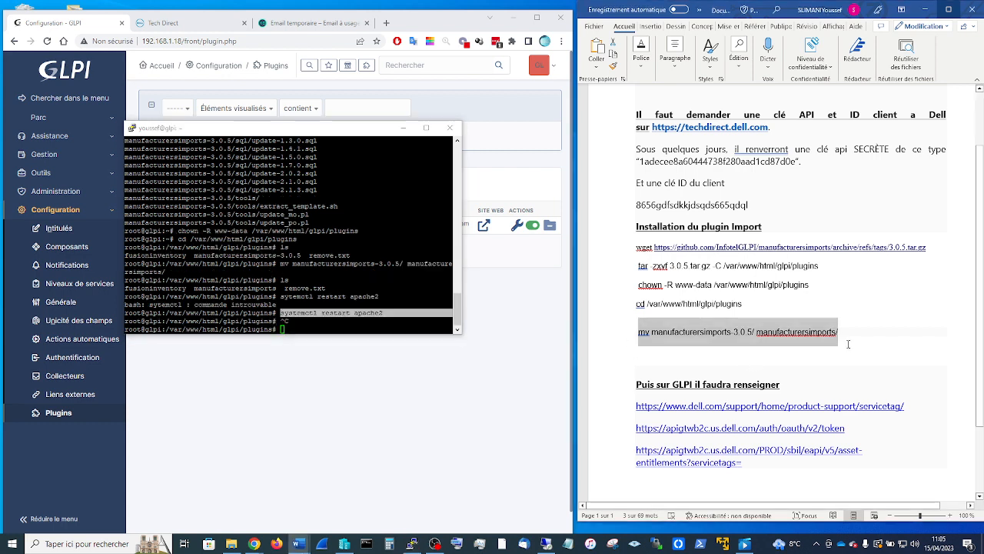
key(Return)
key(ctrl+v)
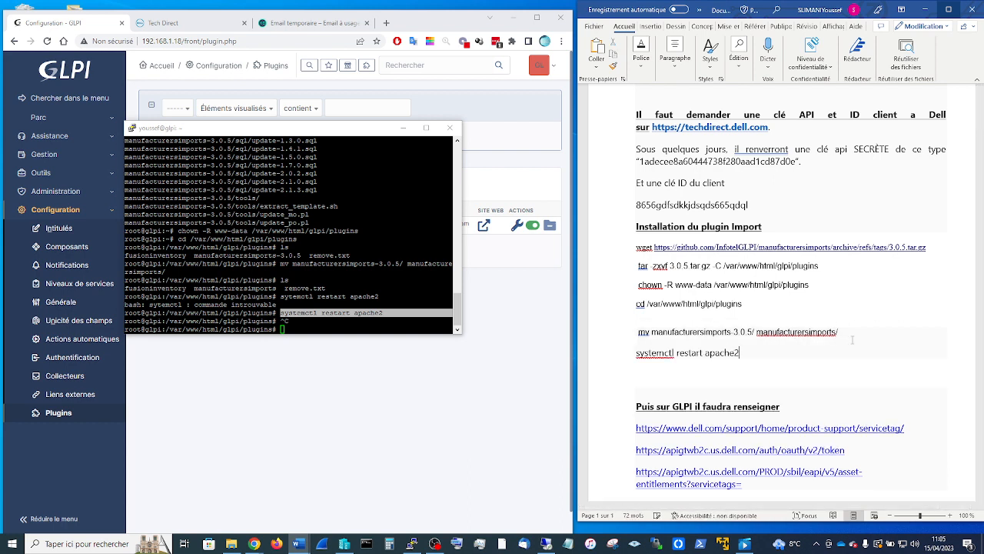
- Reload the Plugins page, then install and activate Imports fabricants 3.0.5
click(403, 127)
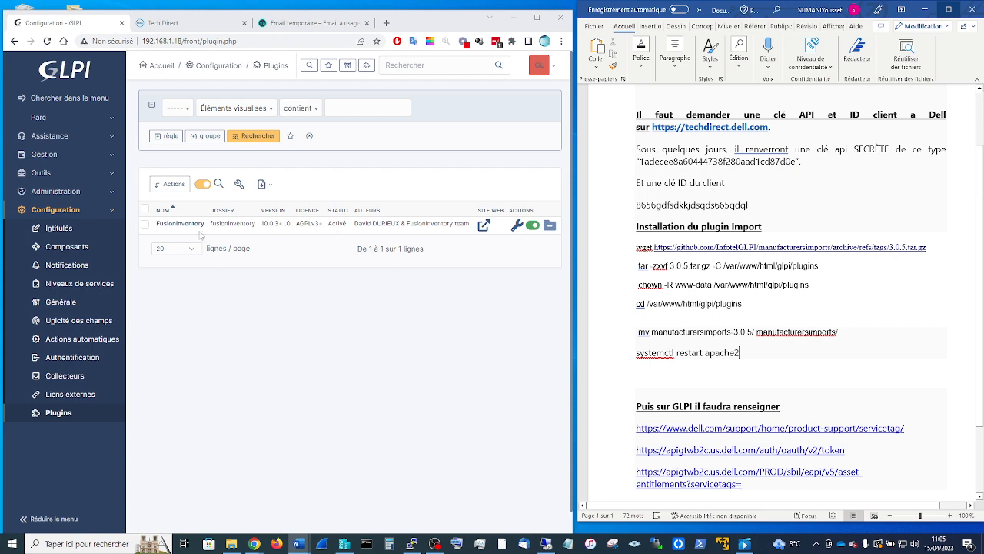
click(46, 41)
click(47, 41)
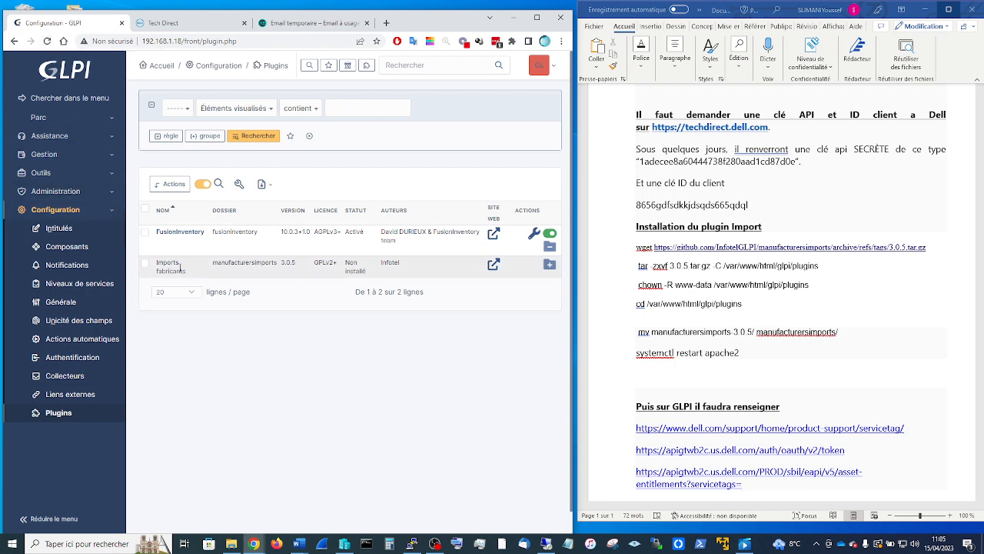
click(550, 266)
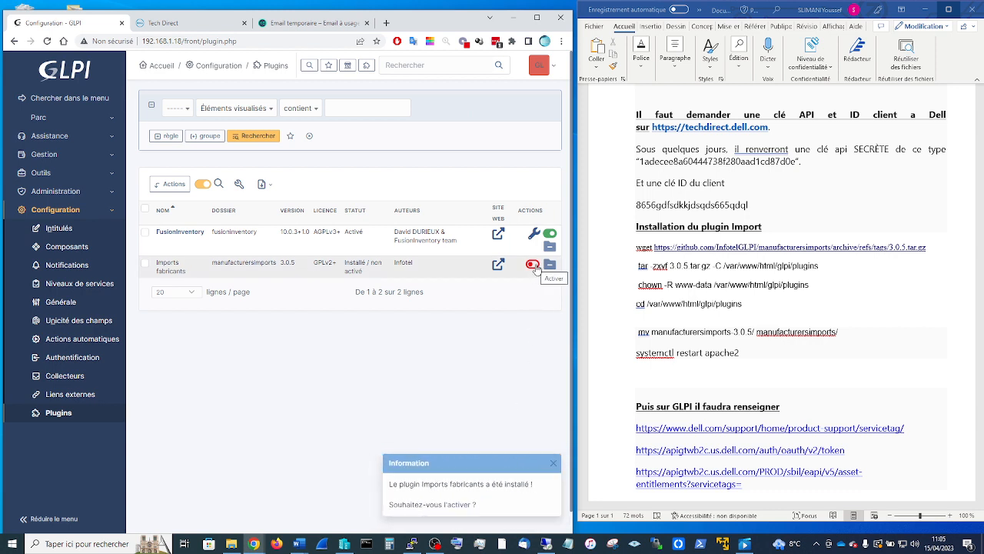
click(536, 267)
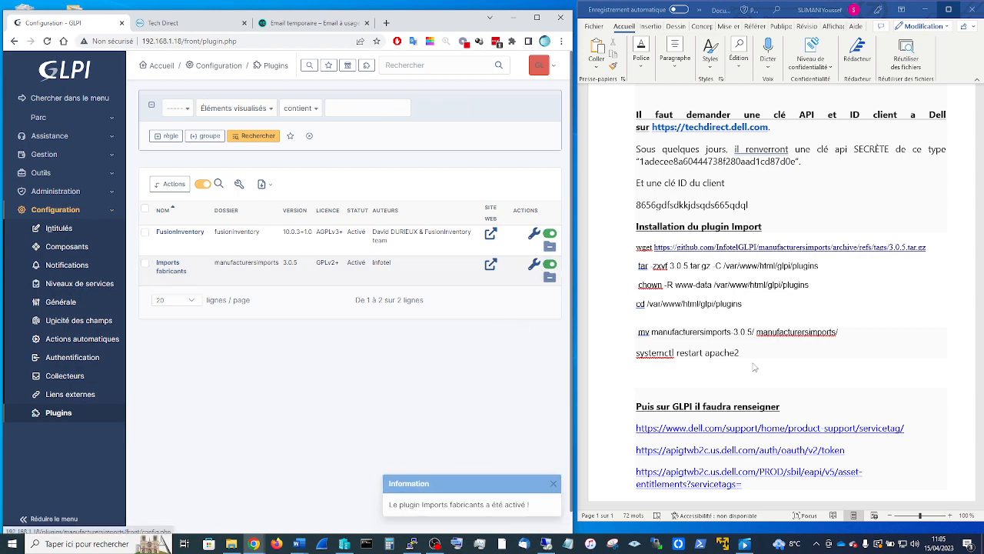
scroll(789, 369, down, 3)
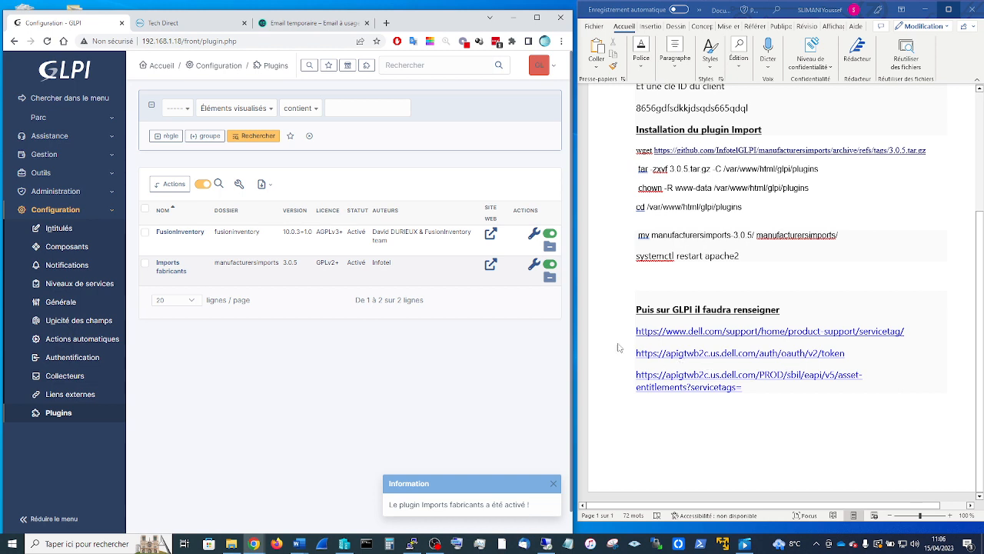
- Review the guide's GLPI settings section and open the Imports fabricants configuration page
click(648, 295)
drag(637, 293, 872, 396)
click(852, 423)
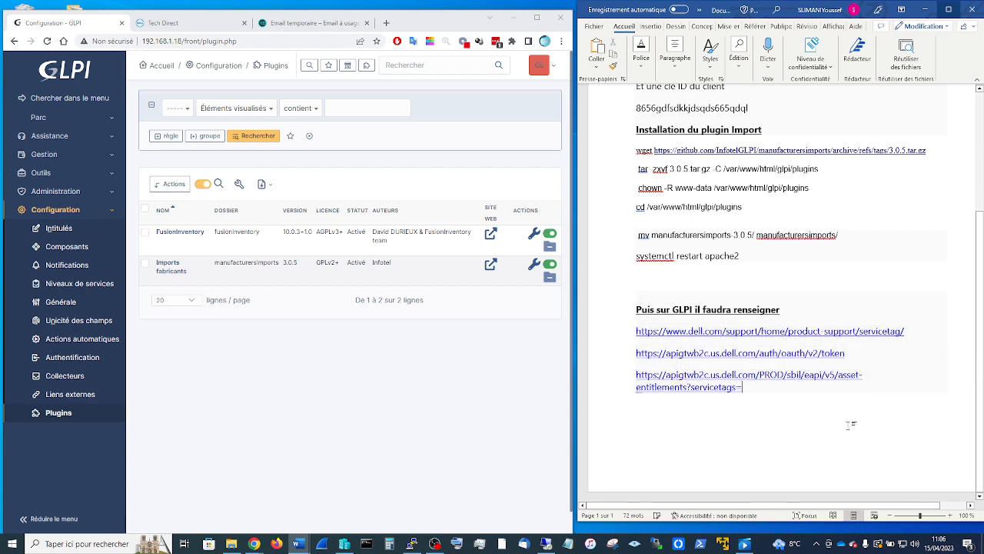
click(533, 266)
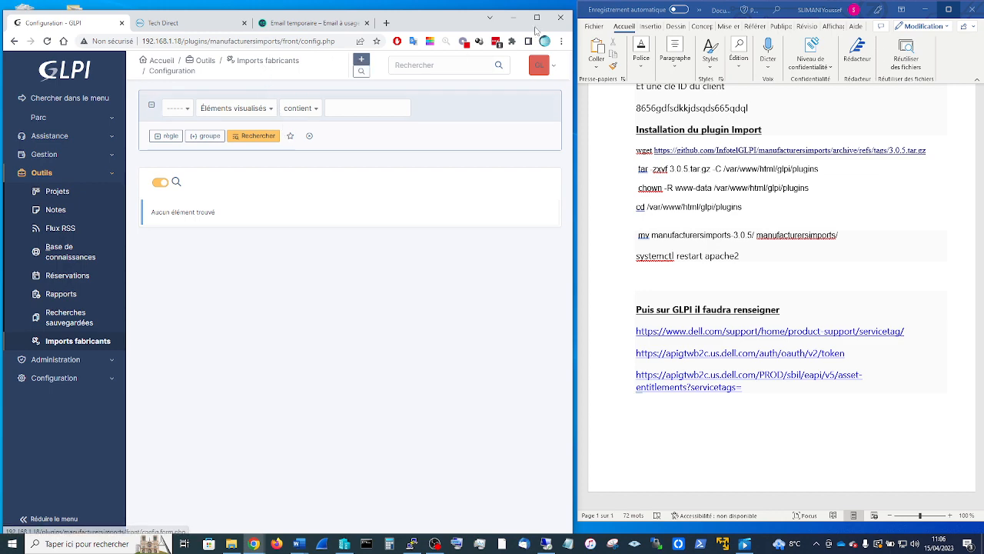
- Add an Imports fabricants entry with the Dell preconfiguration, then select Dell's token API URL in the guide
click(537, 17)
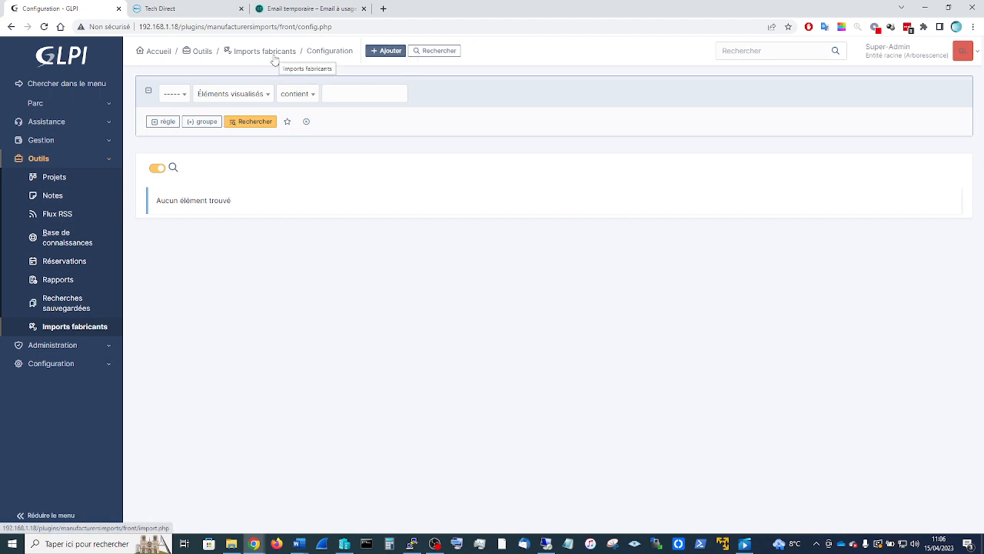
click(391, 52)
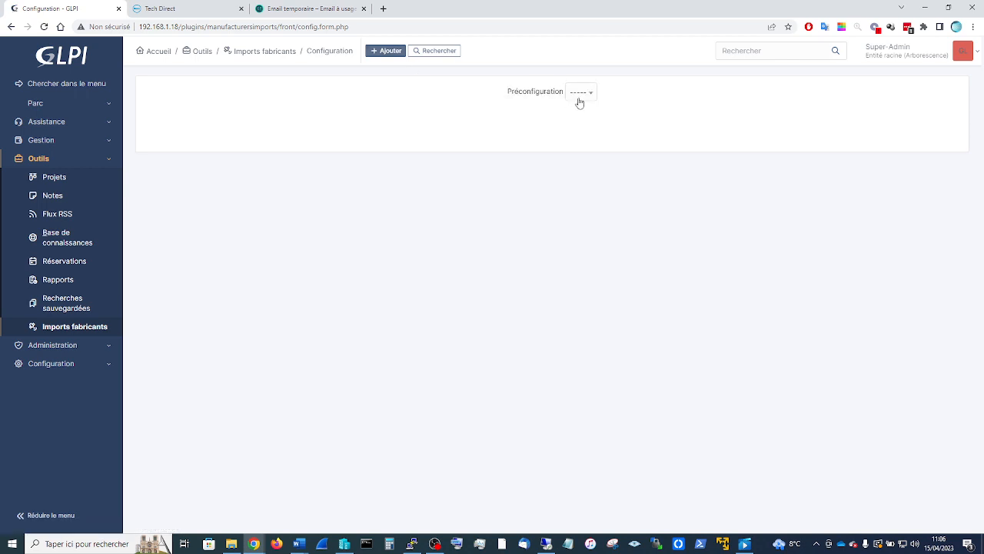
click(579, 95)
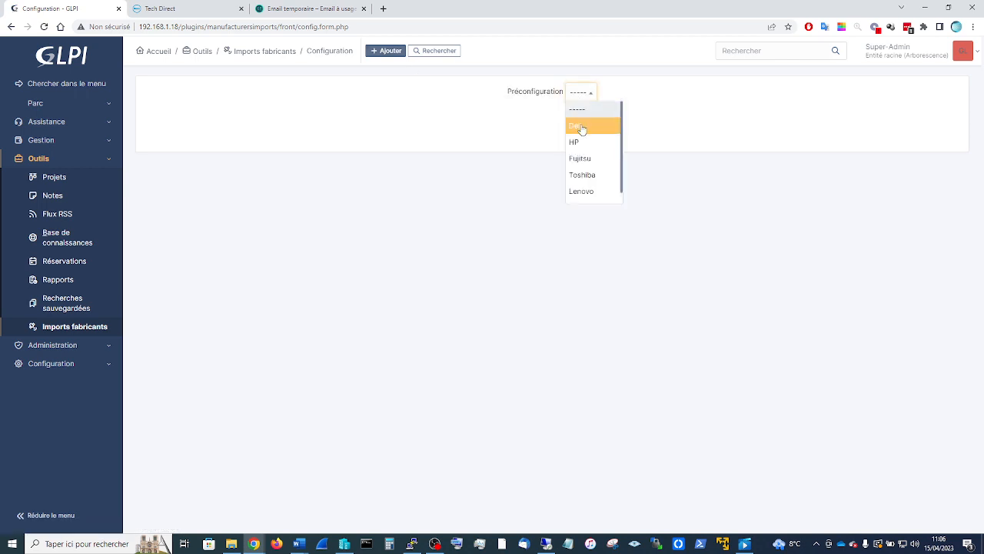
click(581, 127)
click(593, 92)
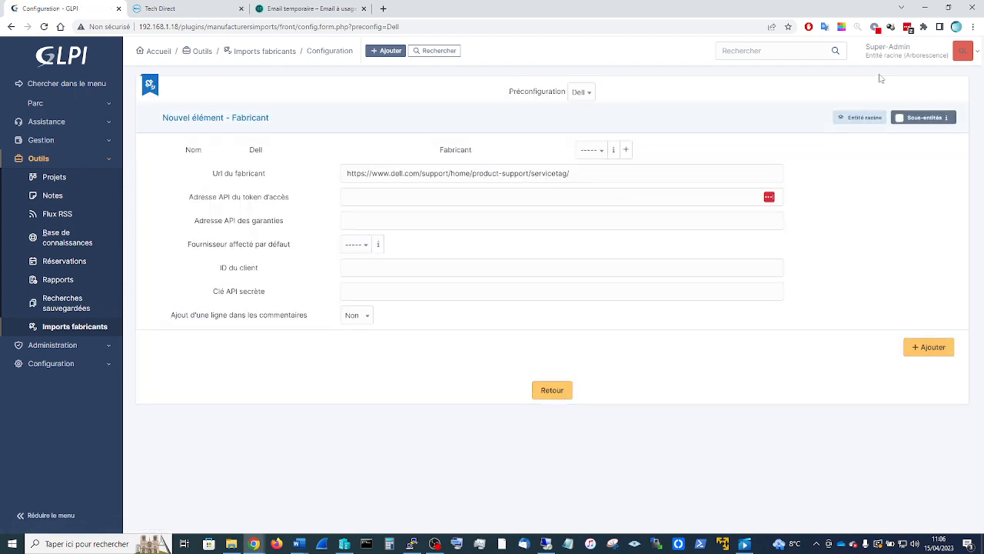
click(949, 8)
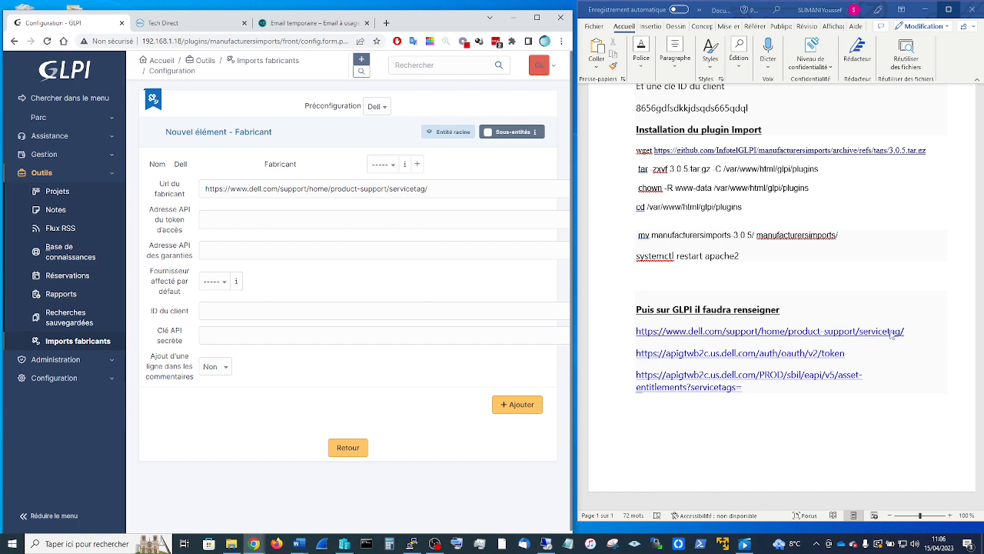
click(752, 409)
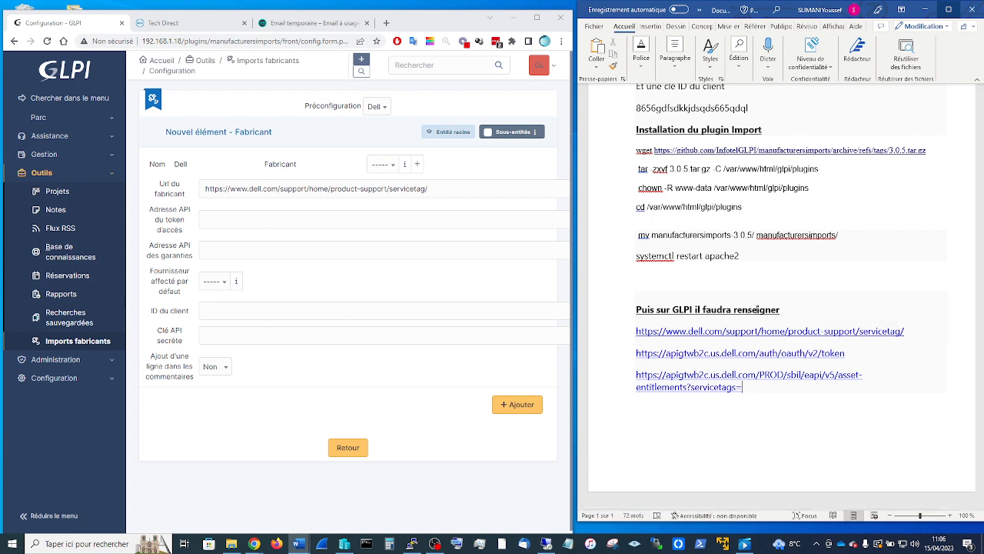
drag(654, 335, 632, 351)
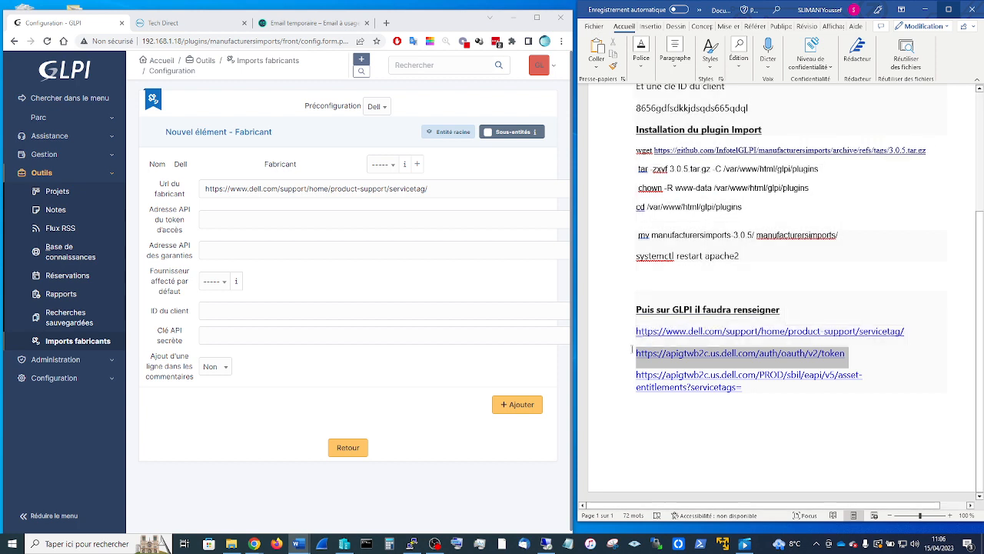
- Paste the Dell token URL and asset-entitlements warranty URL into the API address fields
click(206, 221)
key(ctrl+v)
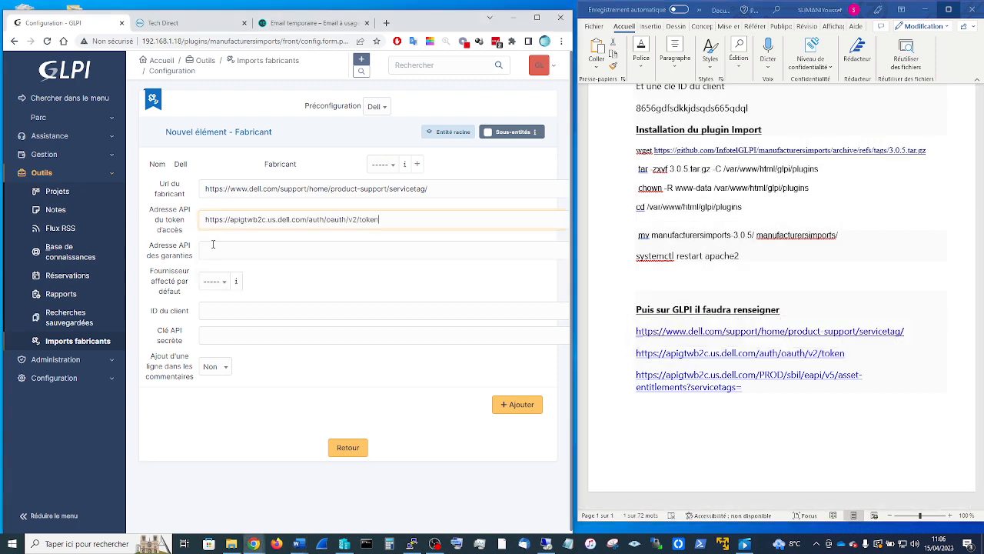
click(213, 246)
click(755, 390)
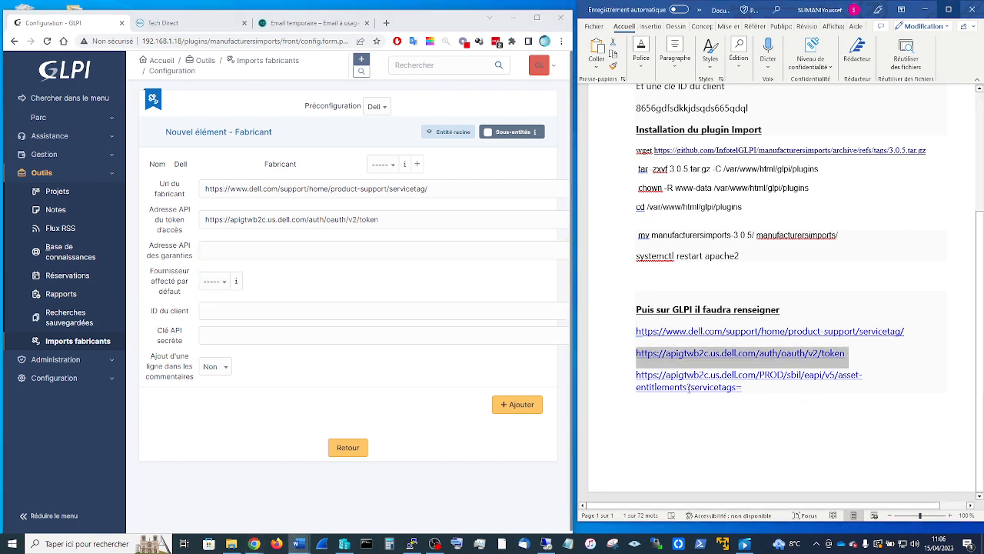
drag(744, 388, 636, 375)
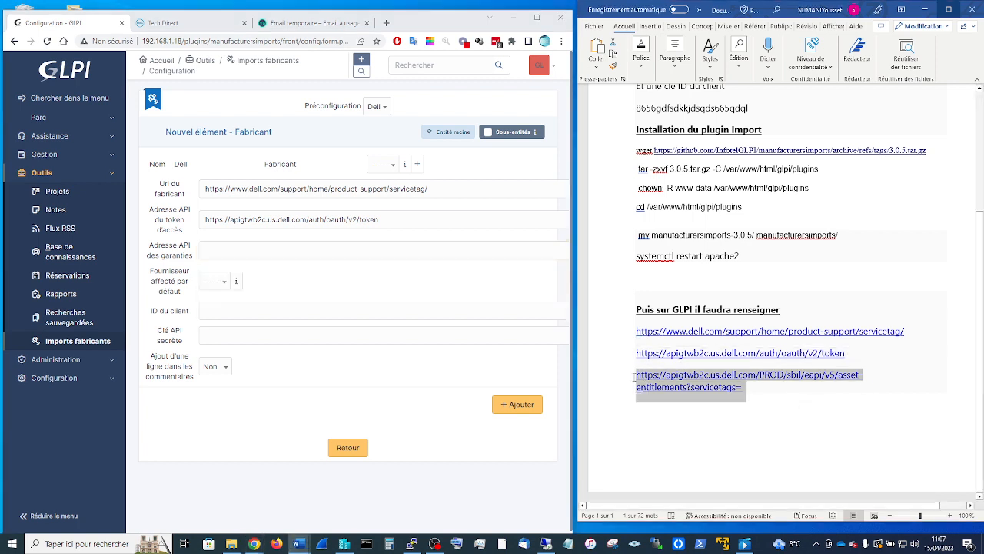
click(251, 250)
key(ctrl+v)
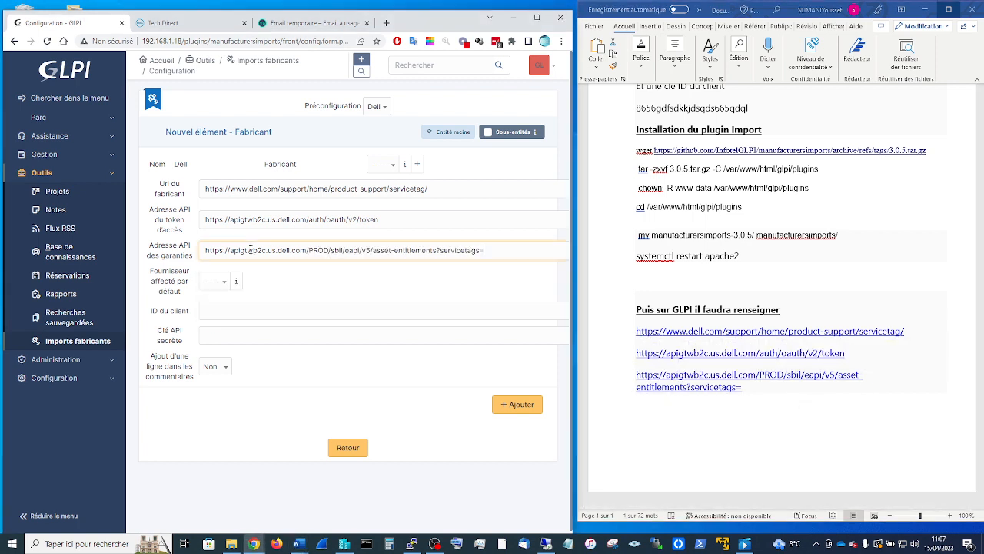
- Open the default supplier options to show the empty Fournisseurs list
click(223, 282)
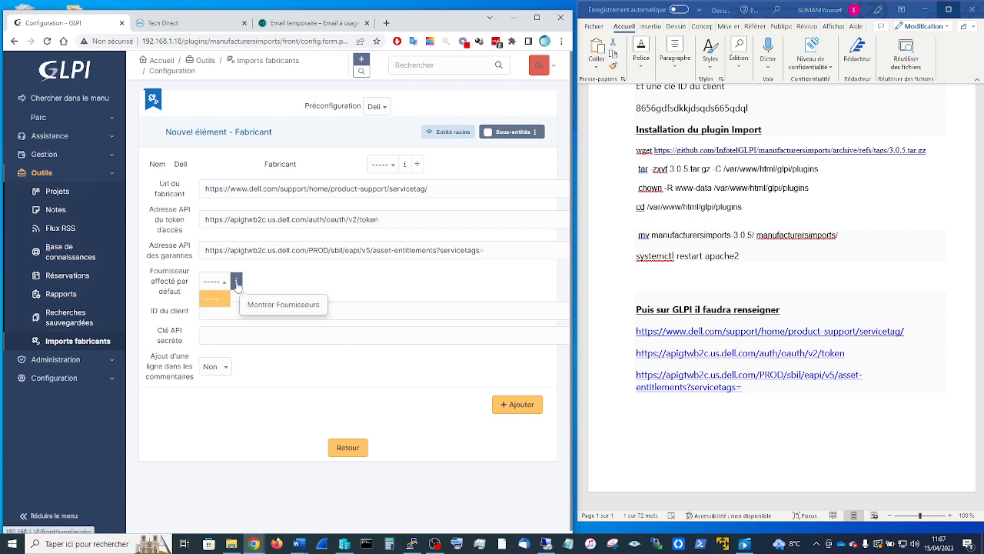
click(237, 283)
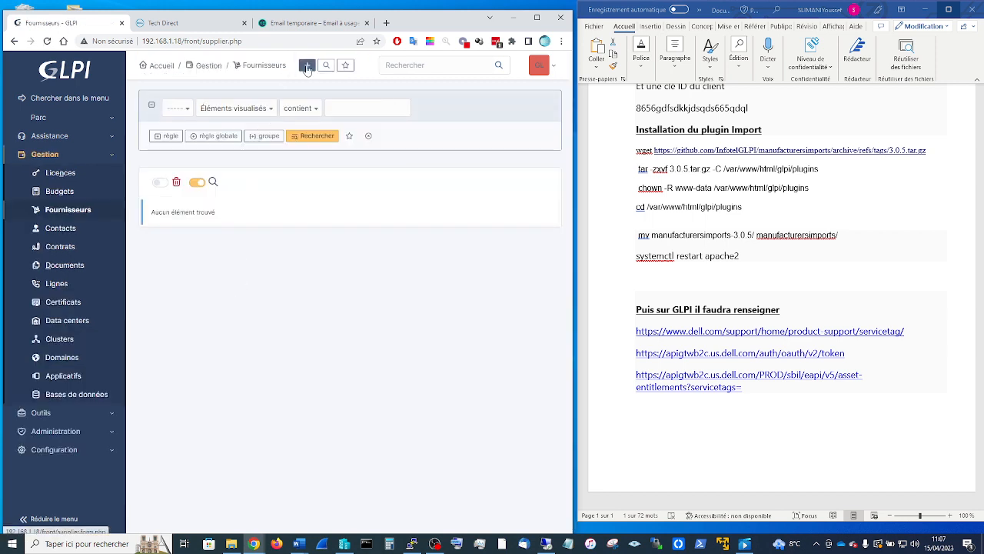
click(14, 41)
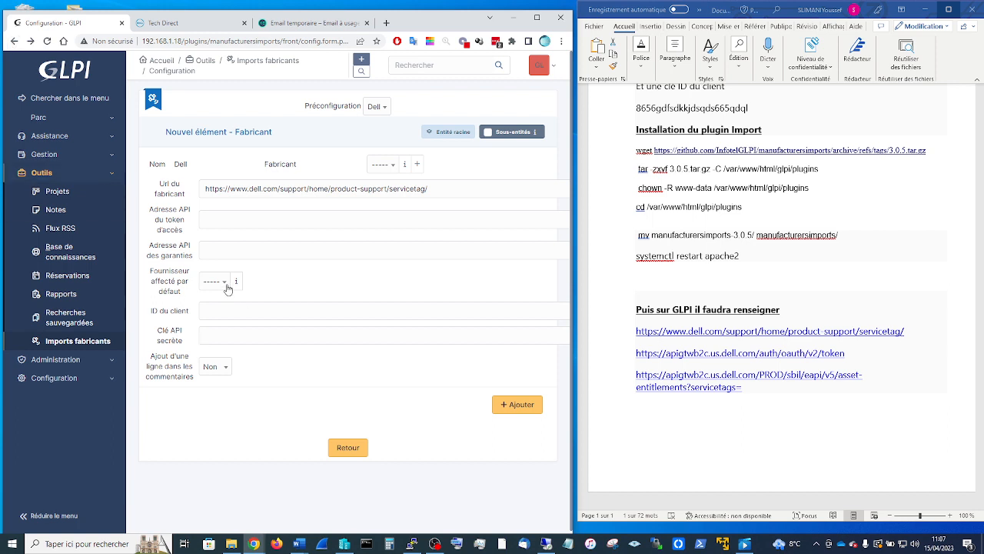
click(227, 285)
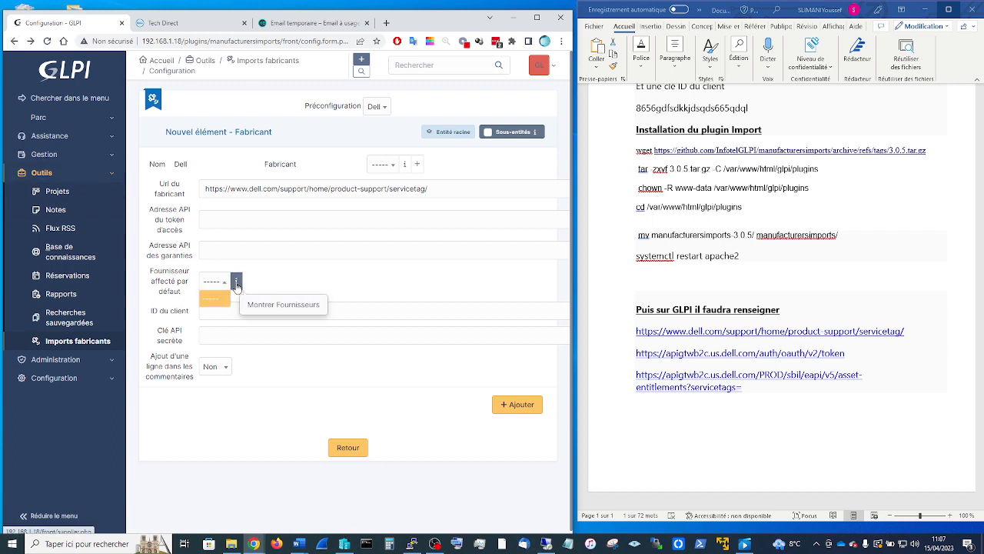
click(237, 282)
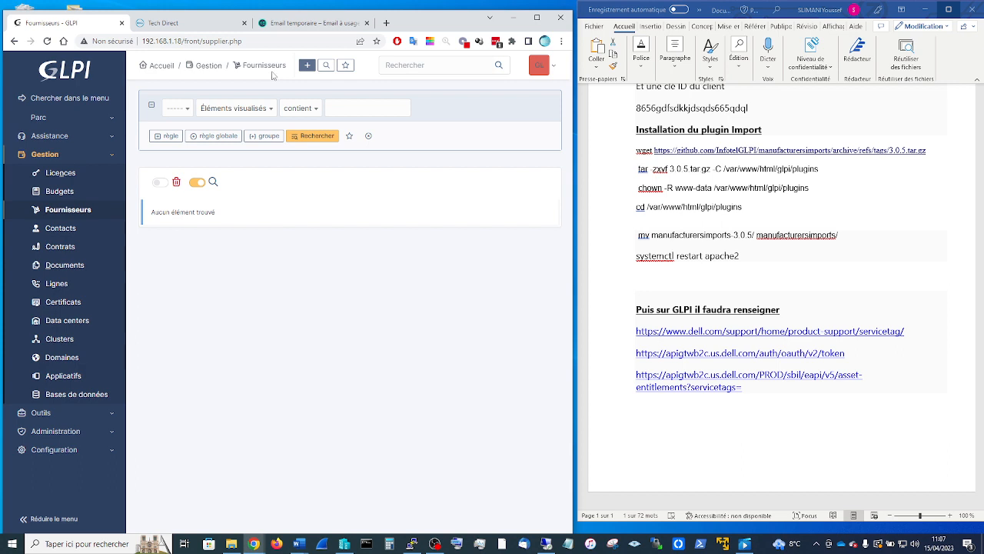
- Create a new supplier named Dell
click(307, 65)
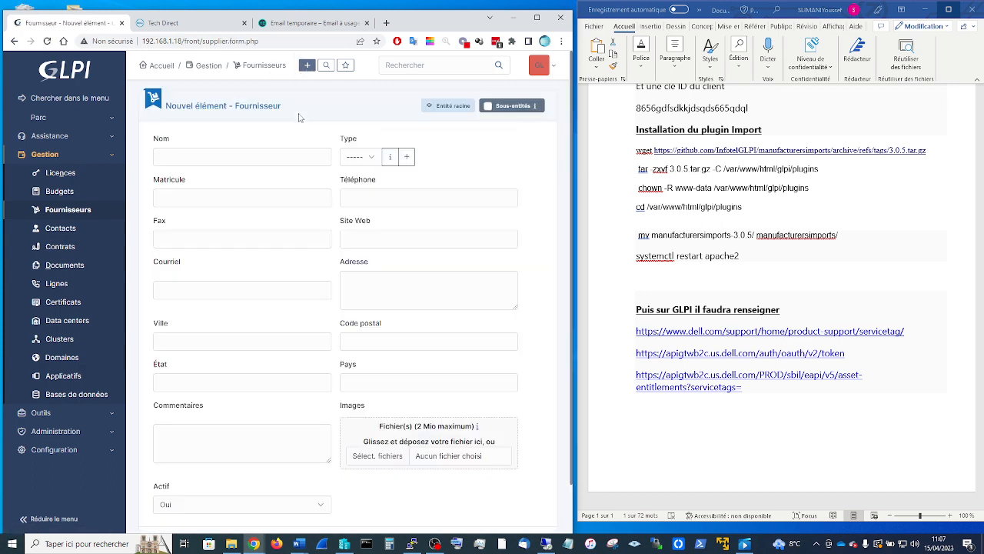
click(281, 159)
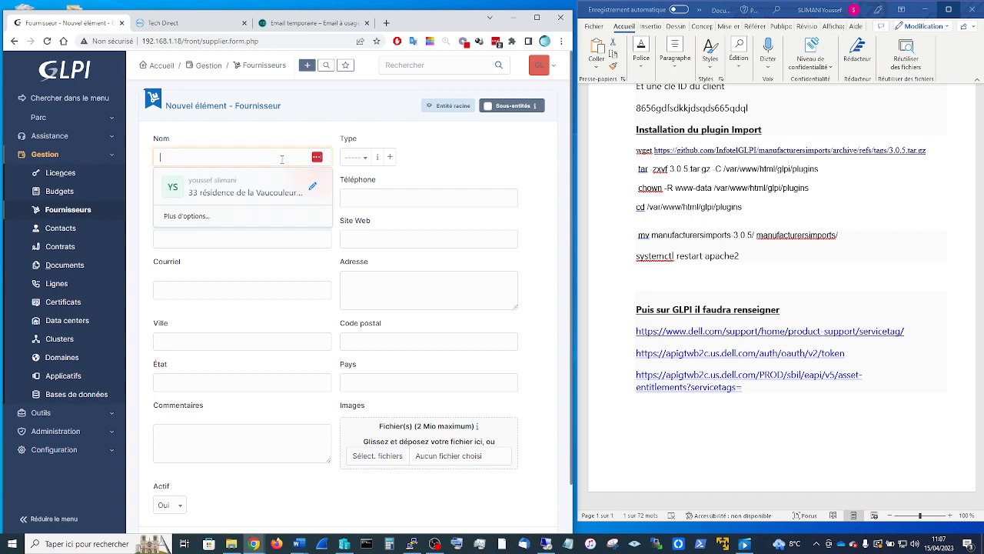
text(D)
key(BackSpace)
text(De)
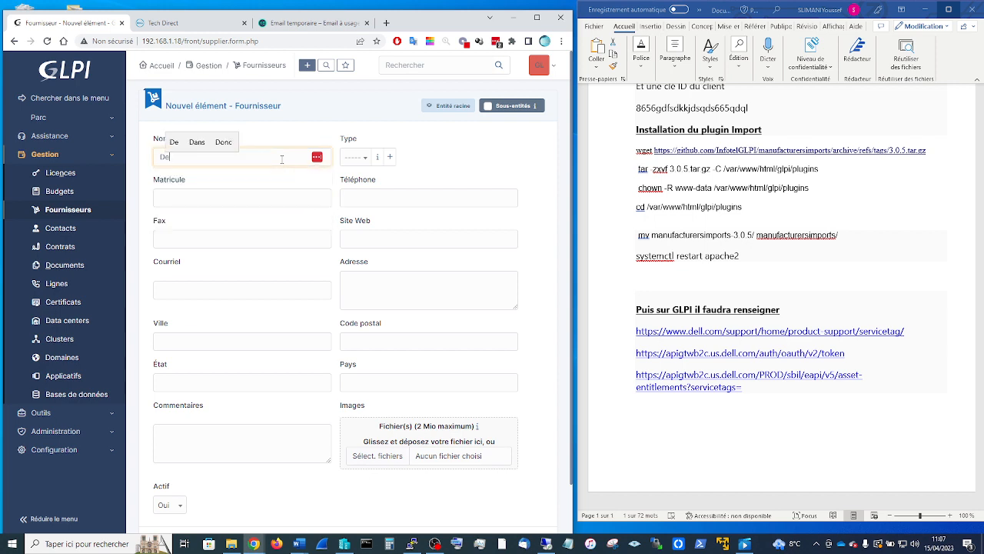
text(ll)
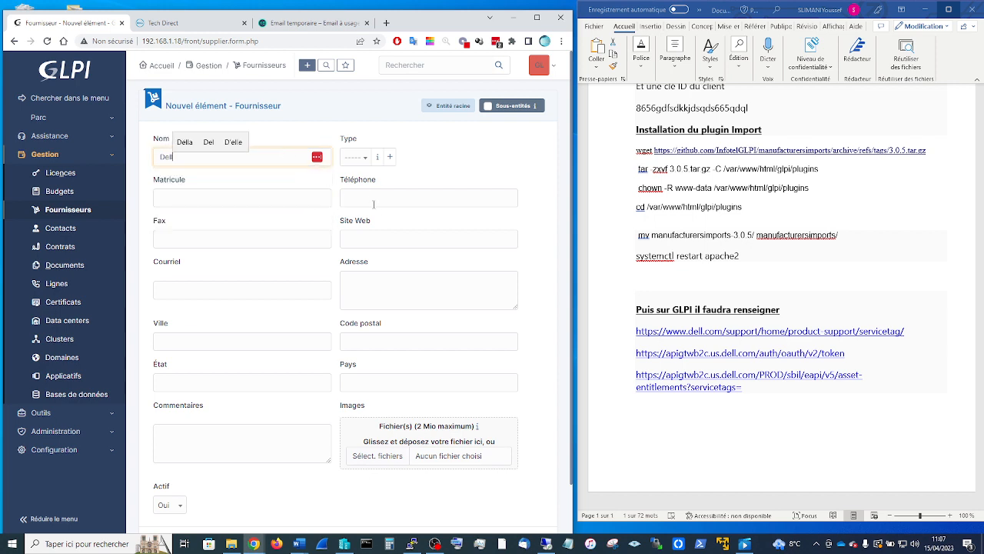
scroll(379, 338, down, 2)
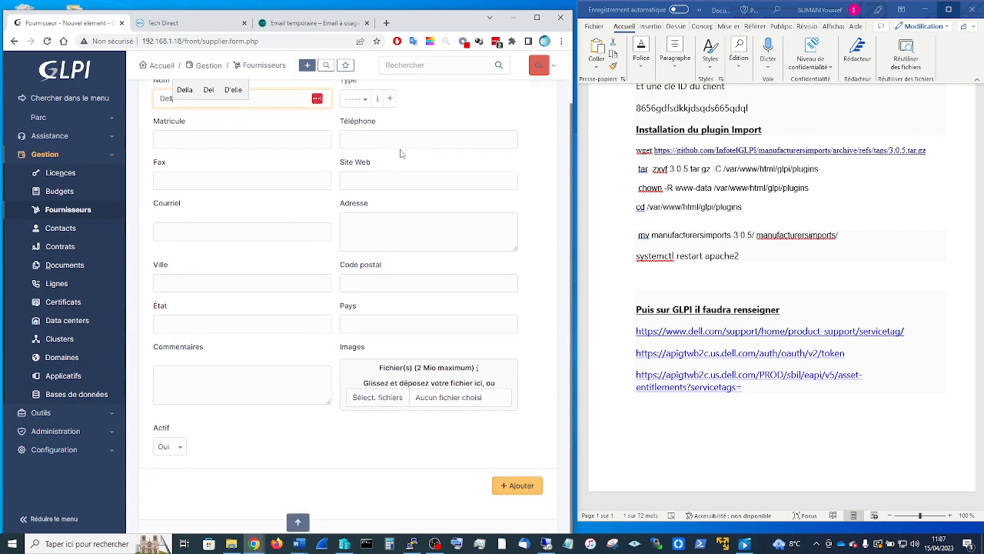
click(361, 109)
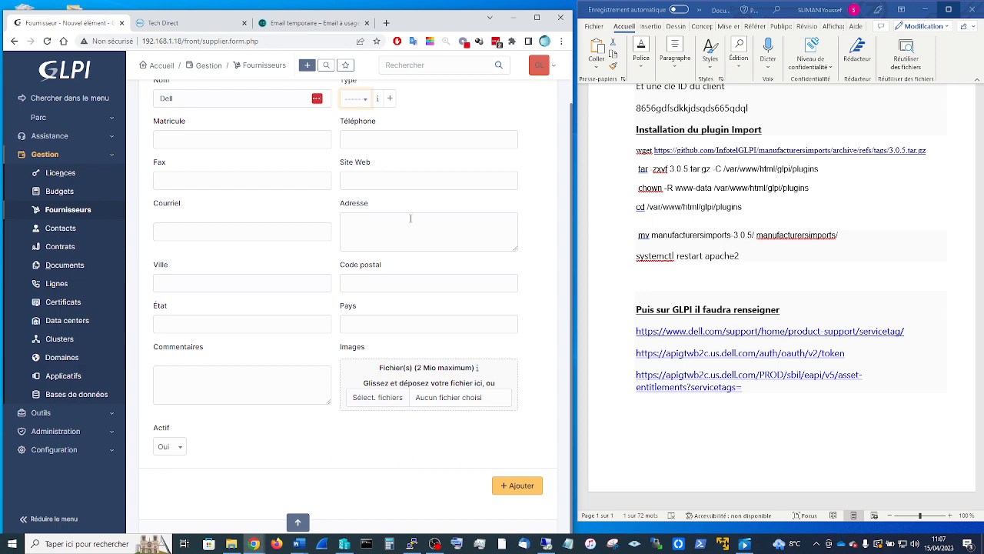
click(519, 489)
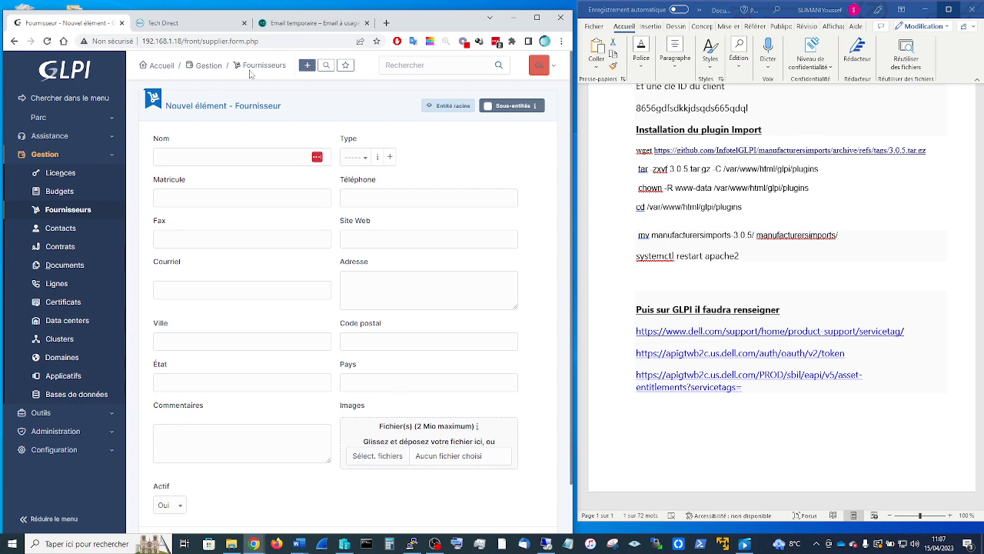
- Go back to the suppliers list and open the Dell supplier record
click(13, 42)
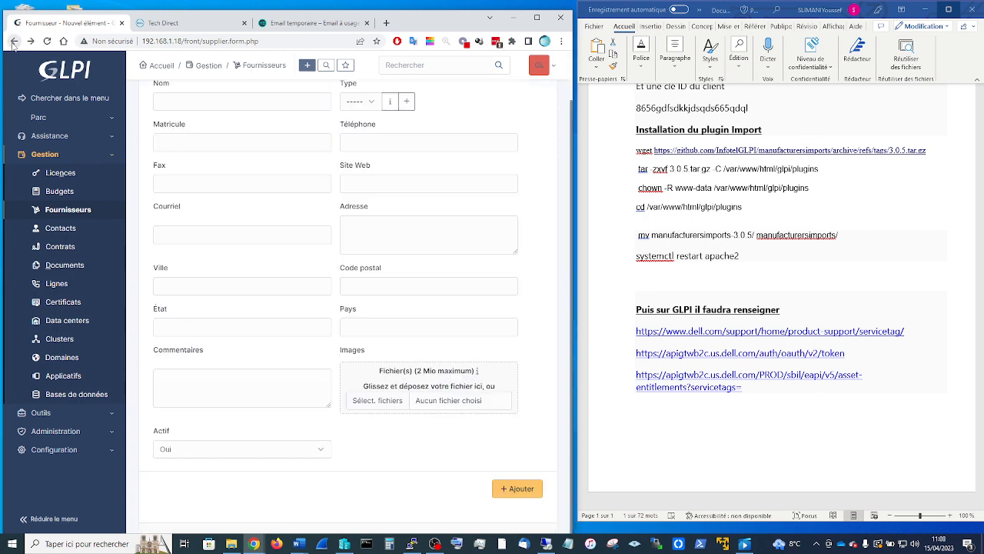
click(13, 42)
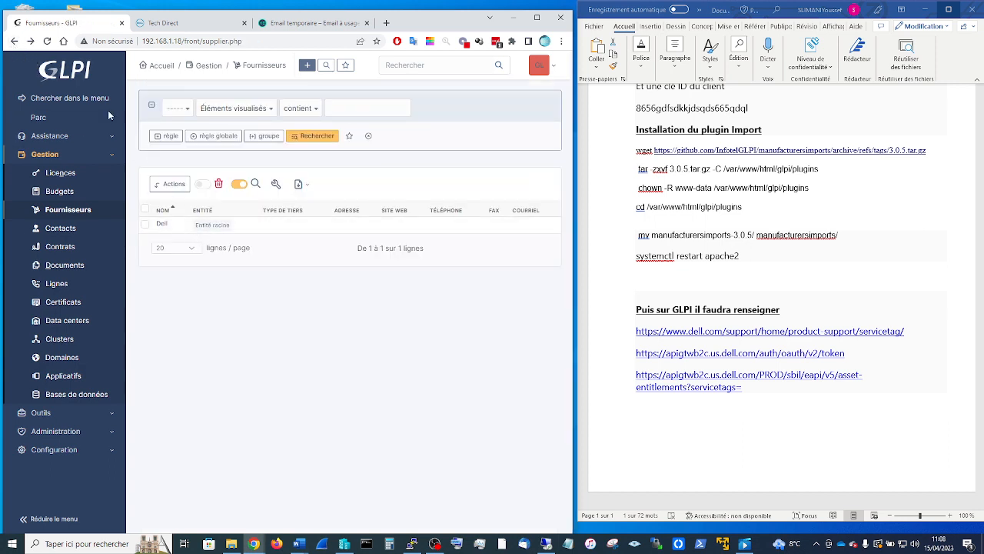
click(162, 228)
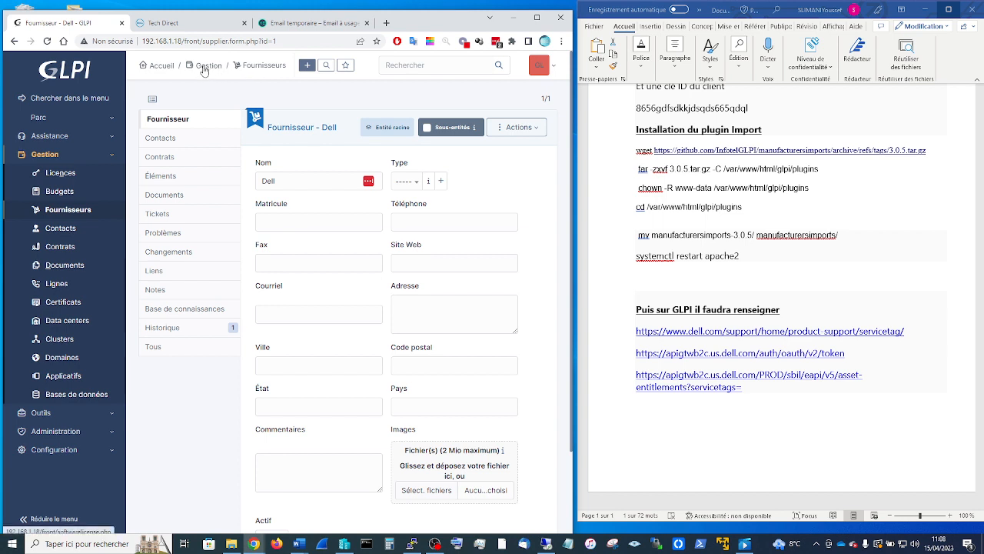
- Open a new manufacturer form using the Dell preconfiguration from Outils > Imports fabricants
click(56, 416)
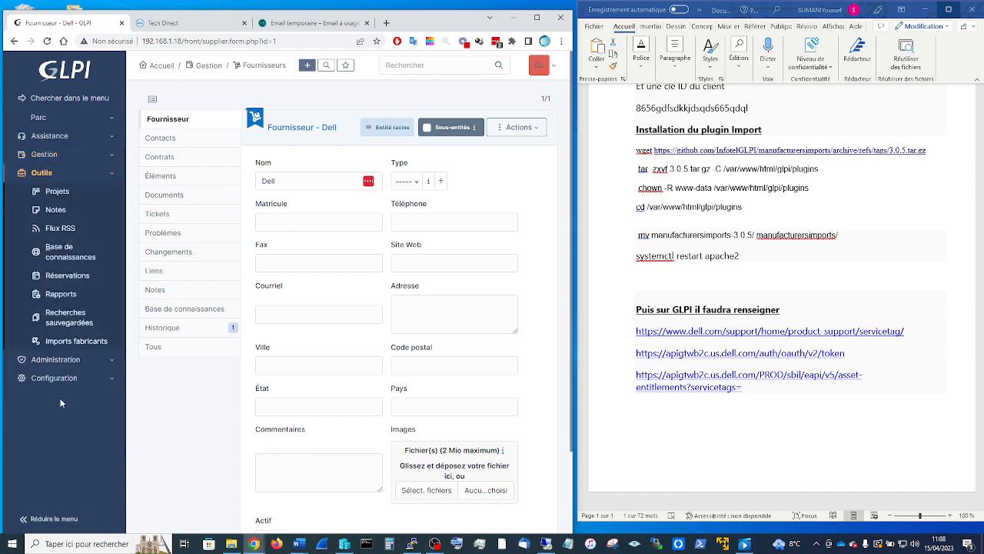
click(90, 344)
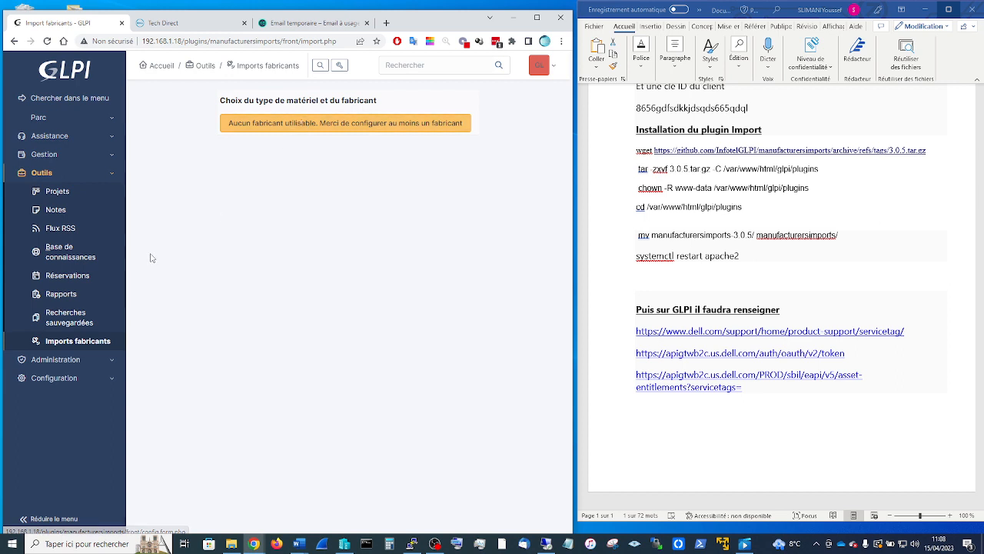
click(312, 130)
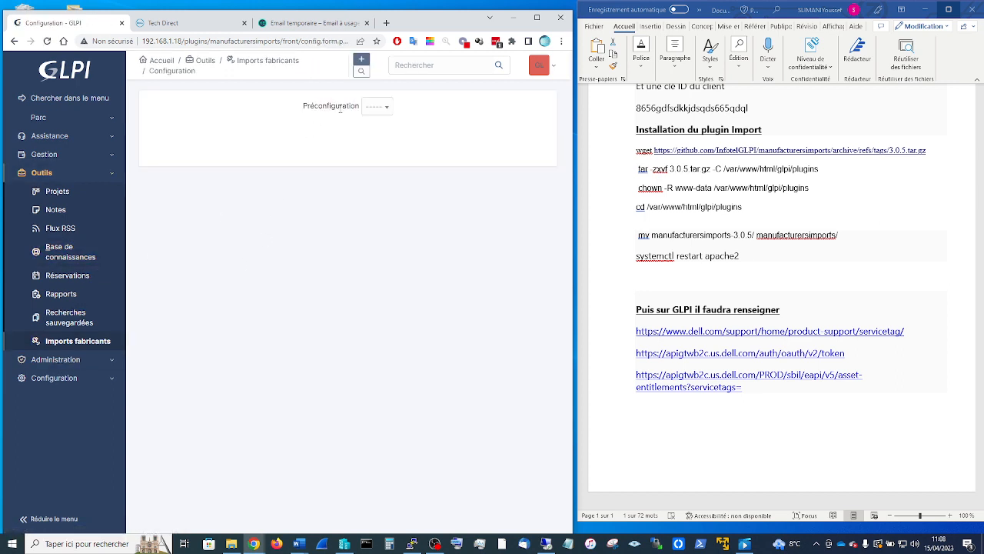
click(390, 113)
click(375, 140)
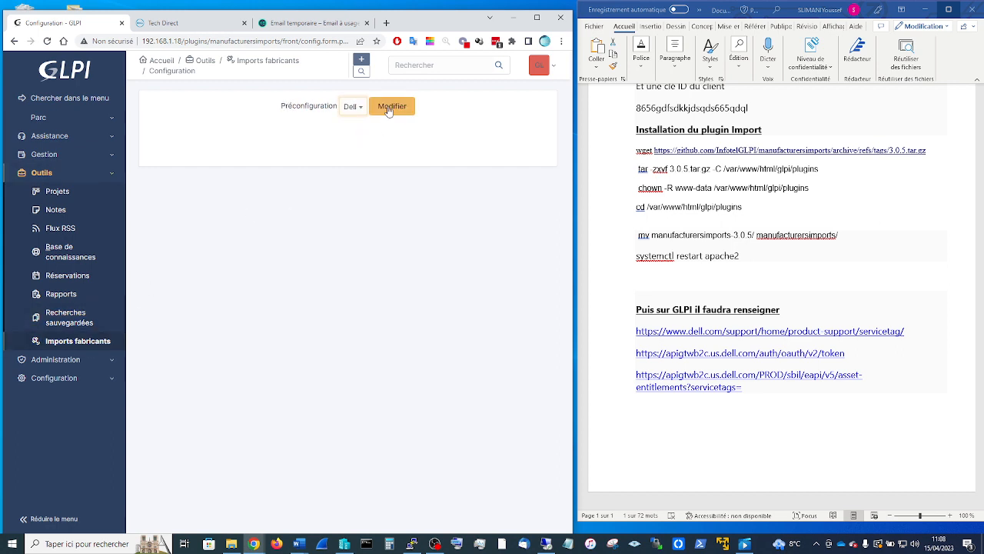
click(390, 112)
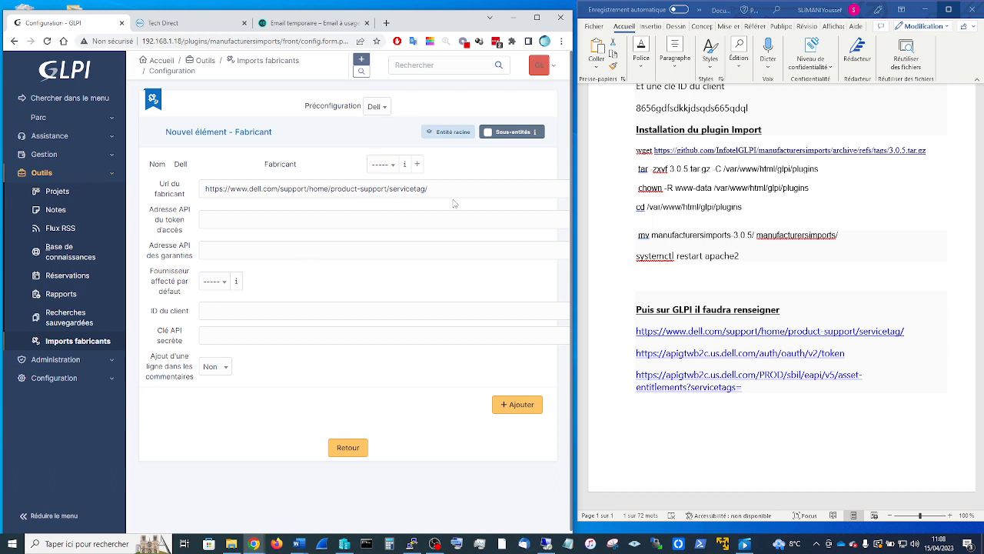
- Paste the Dell token URL and asset-entitlements URL from the notes into the API address fields
triple_click(875, 359)
drag(849, 353, 623, 351)
key(ctrl+c)
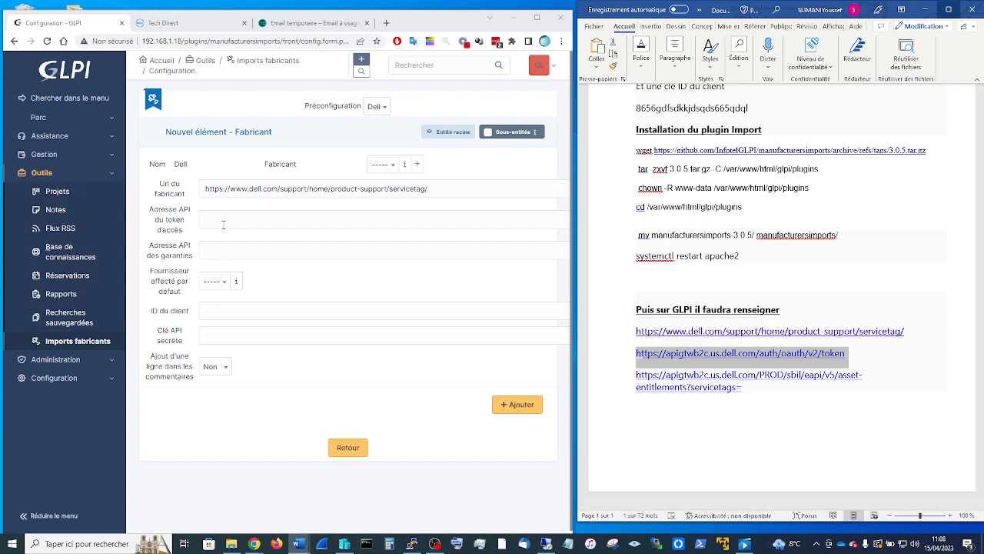
click(223, 220)
key(ctrl+v)
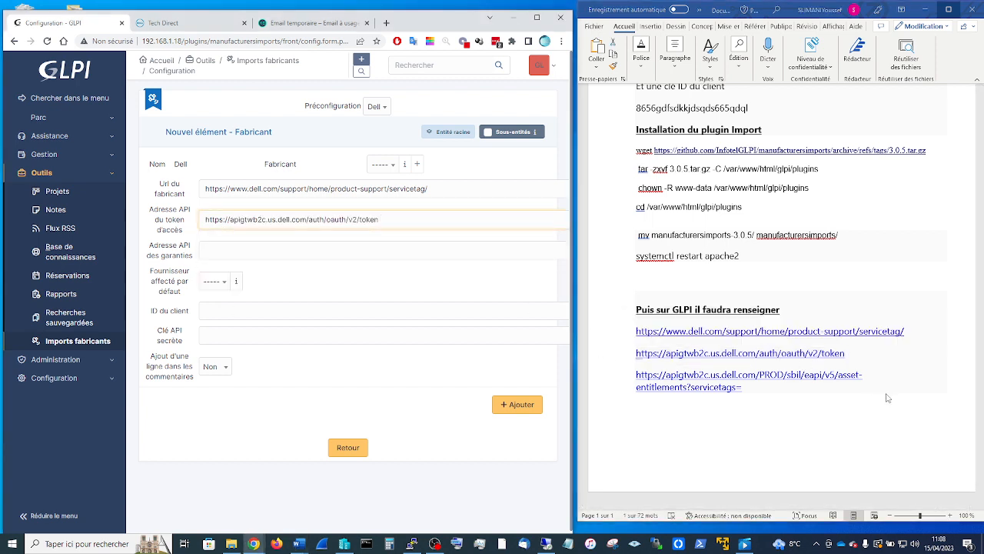
key(alt+Tab)
drag(743, 387, 636, 374)
key(ctrl+c)
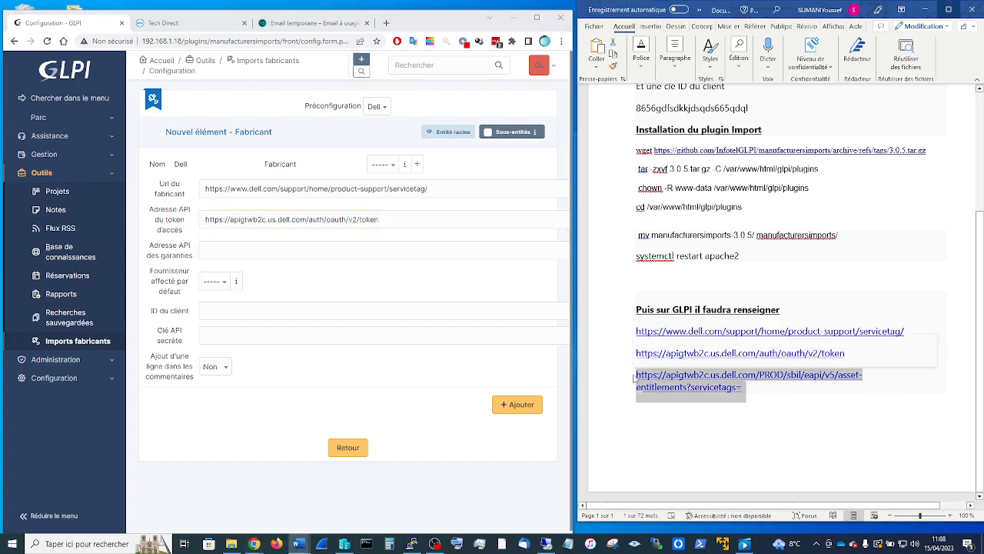
key(alt+Tab)
click(215, 254)
key(ctrl+v)
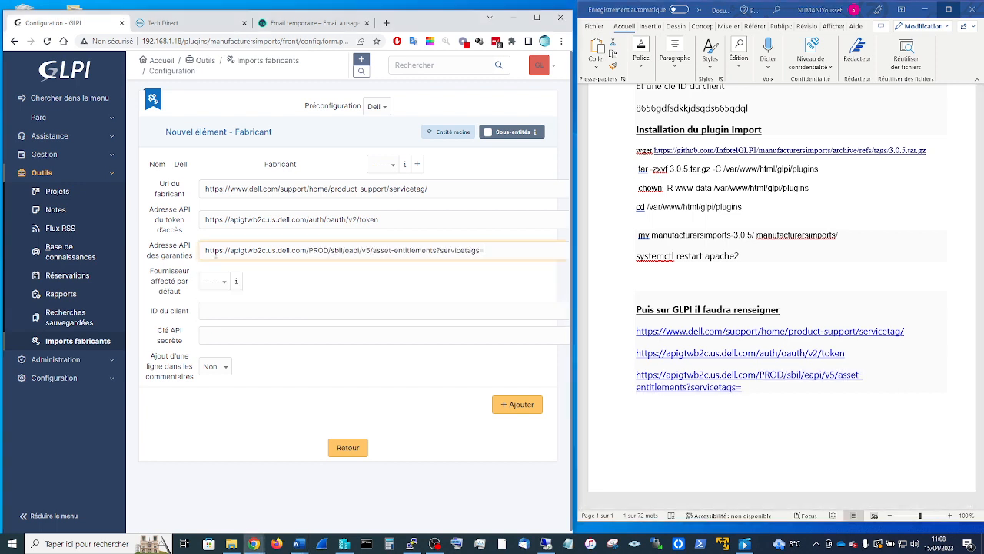
- Set Dell as the default supplier and paste the client ID from the Word notes
click(215, 279)
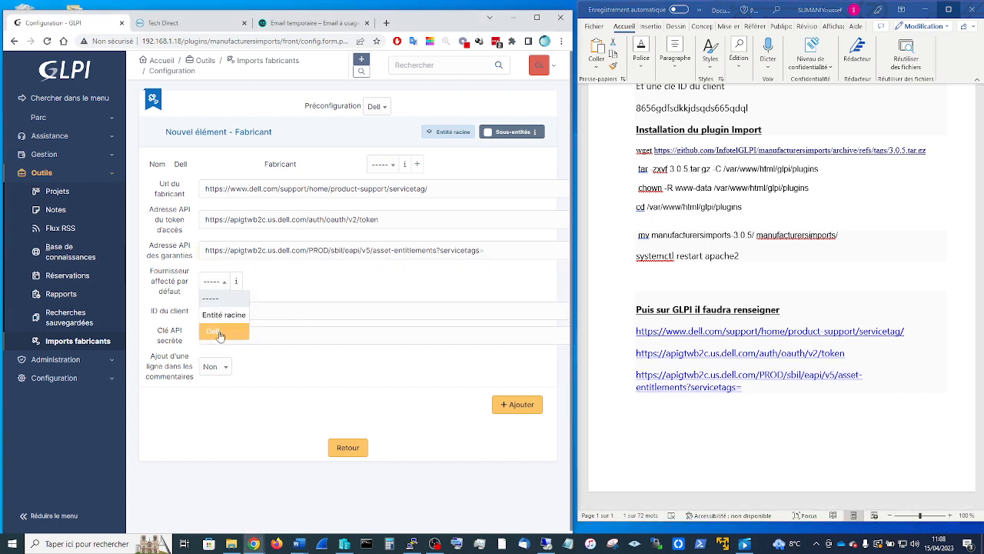
click(220, 332)
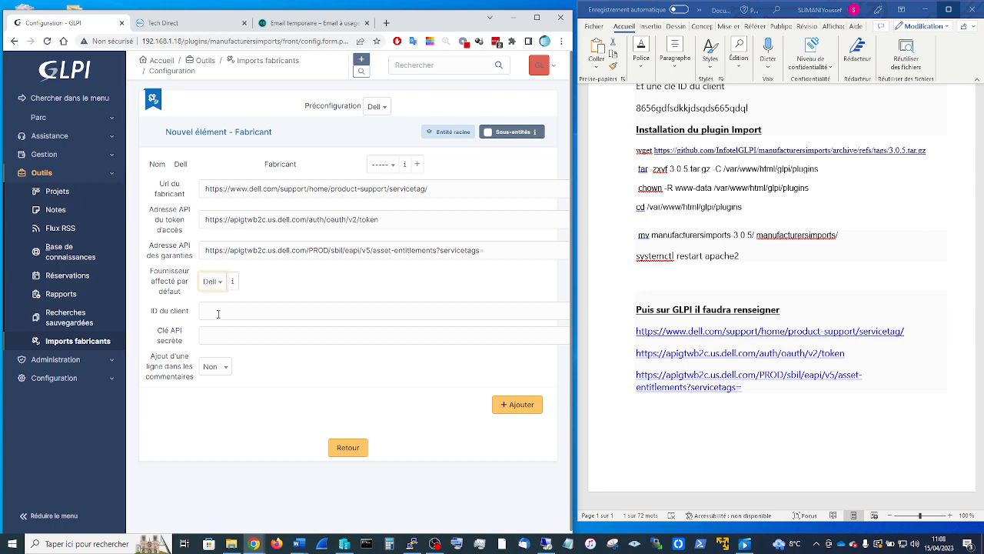
click(219, 314)
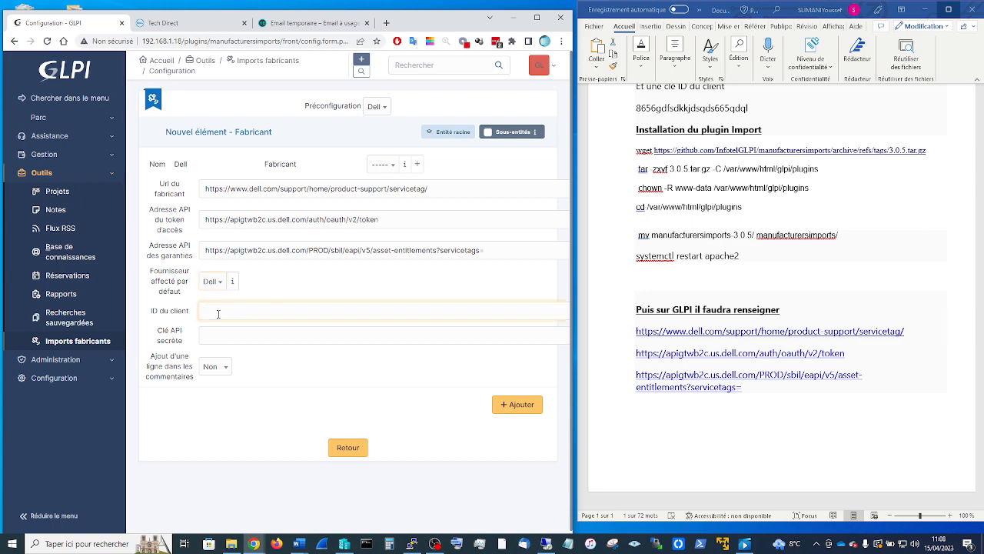
scroll(788, 259, up, 5)
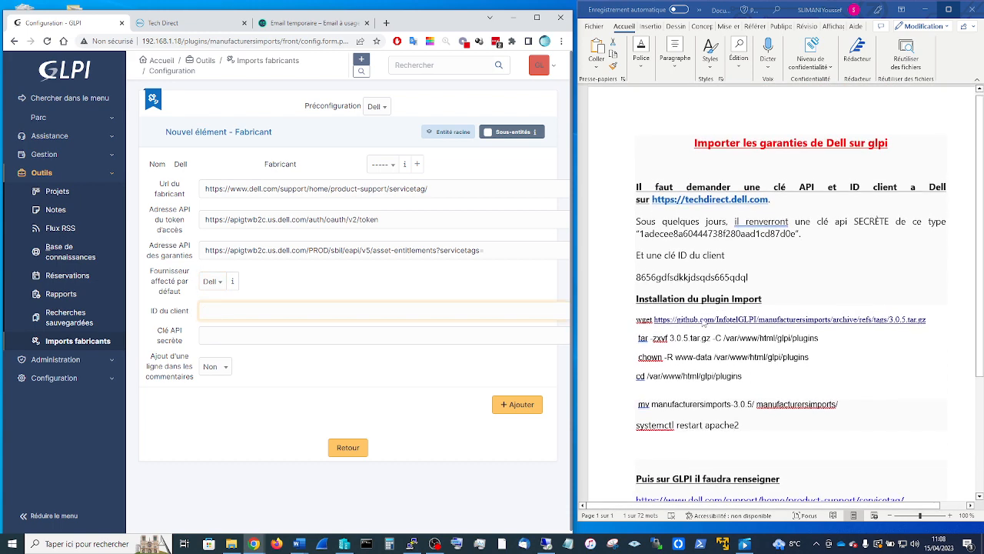
click(752, 282)
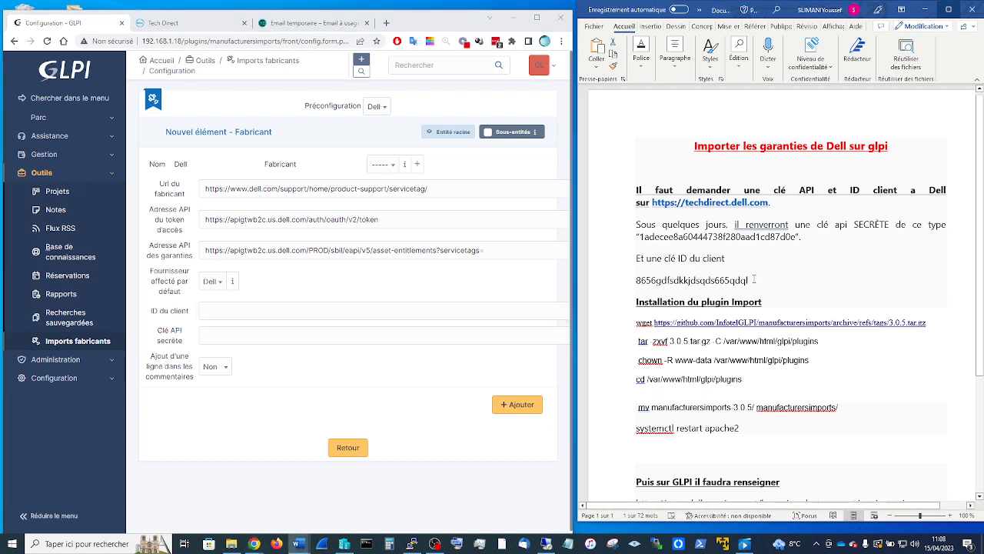
drag(752, 281, 635, 286)
key(ctrl+c)
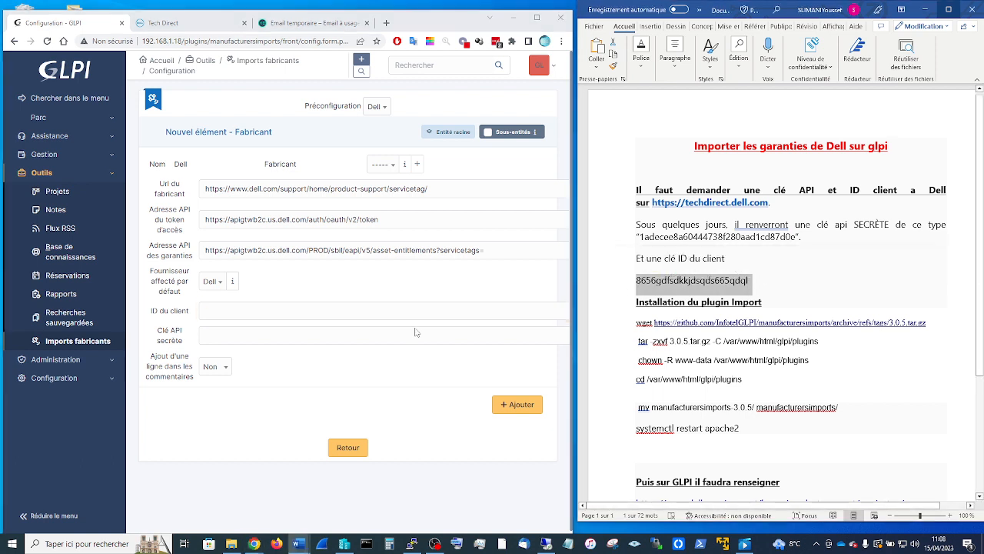
click(220, 331)
click(229, 309)
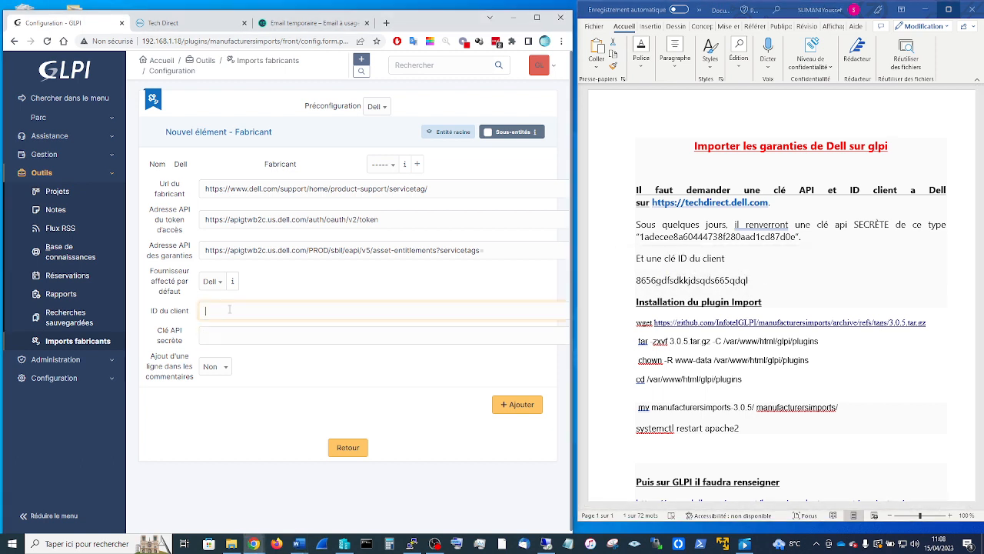
key(ctrl+v)
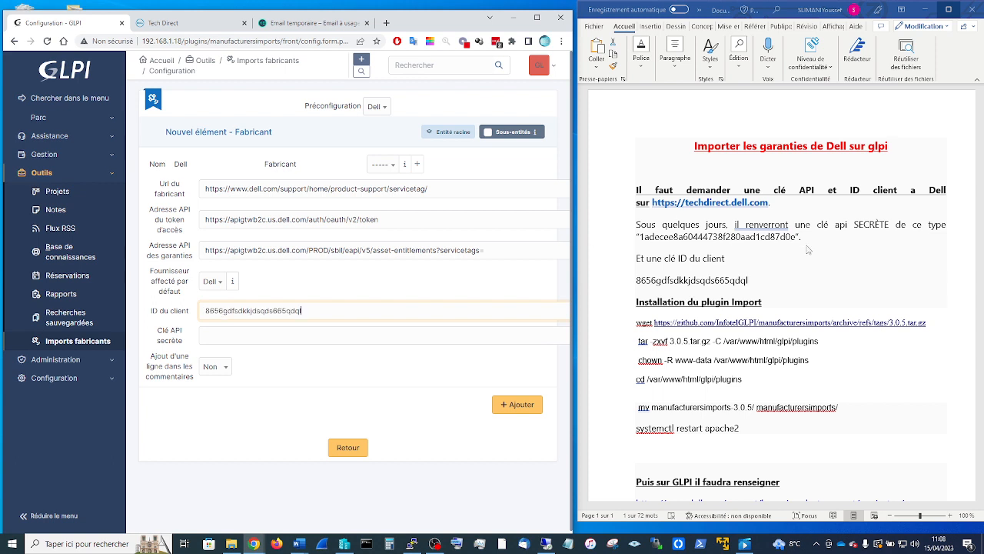
- Paste the secret API key from the notes and set comment-line addition to Oui
key(alt+Tab)
drag(797, 238, 641, 238)
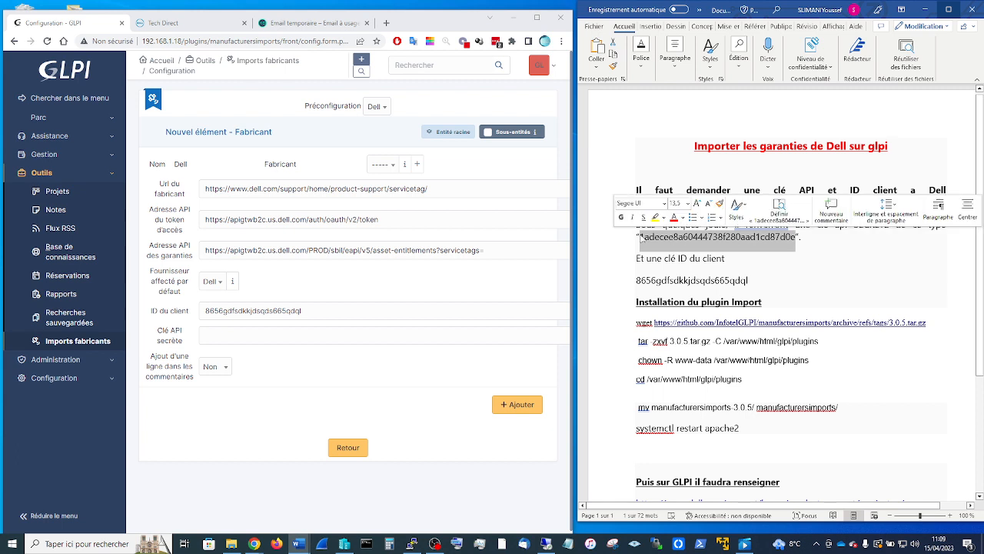
key(ctrl+c)
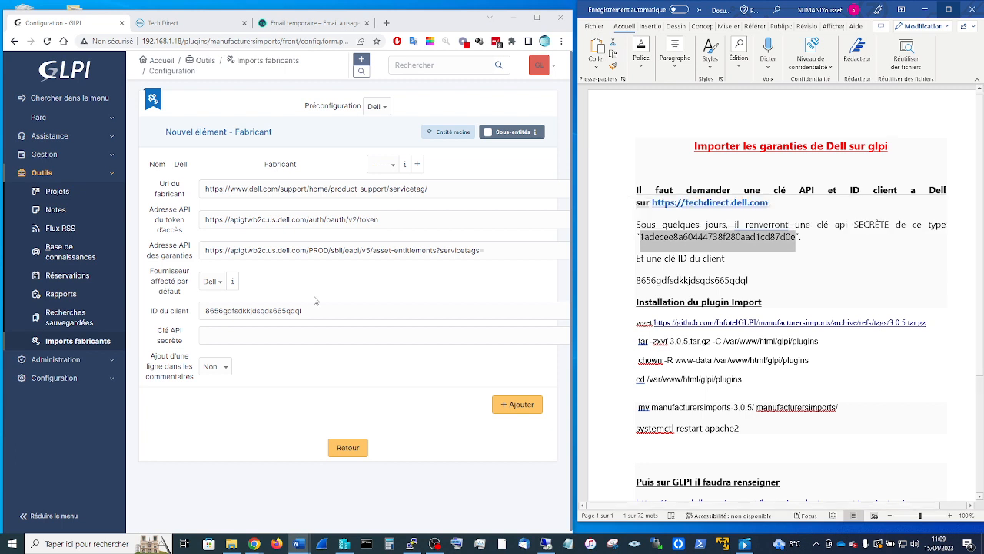
click(260, 335)
key(ctrl+v)
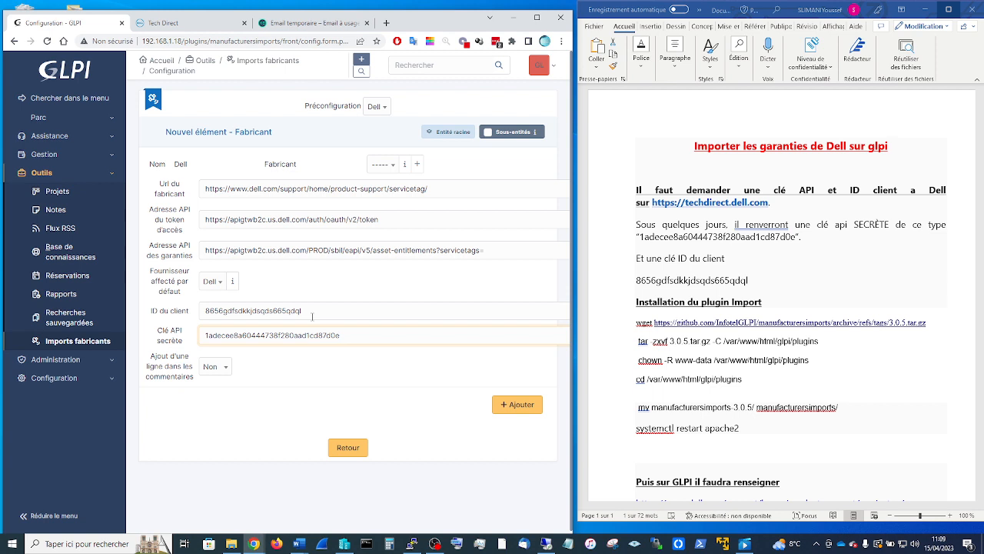
click(312, 310)
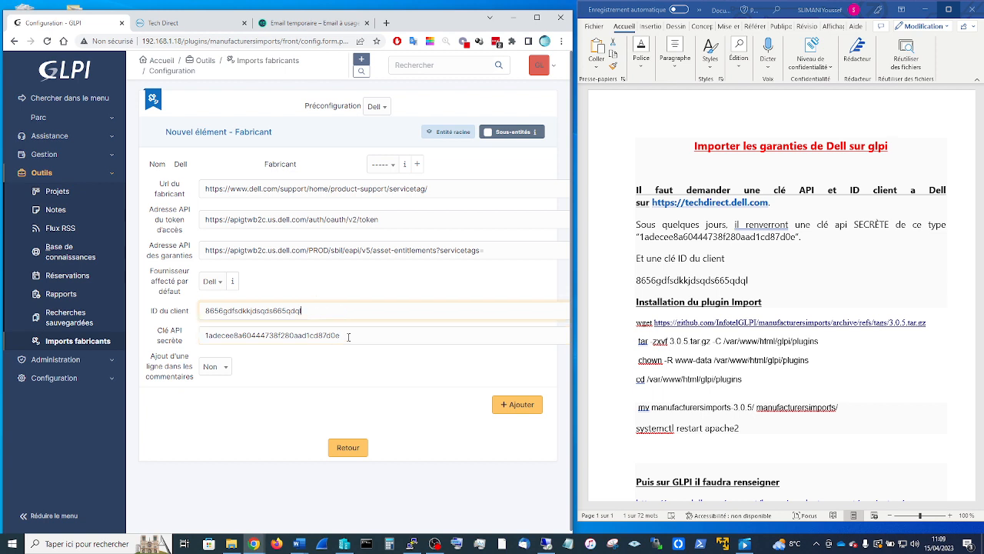
click(213, 369)
click(216, 399)
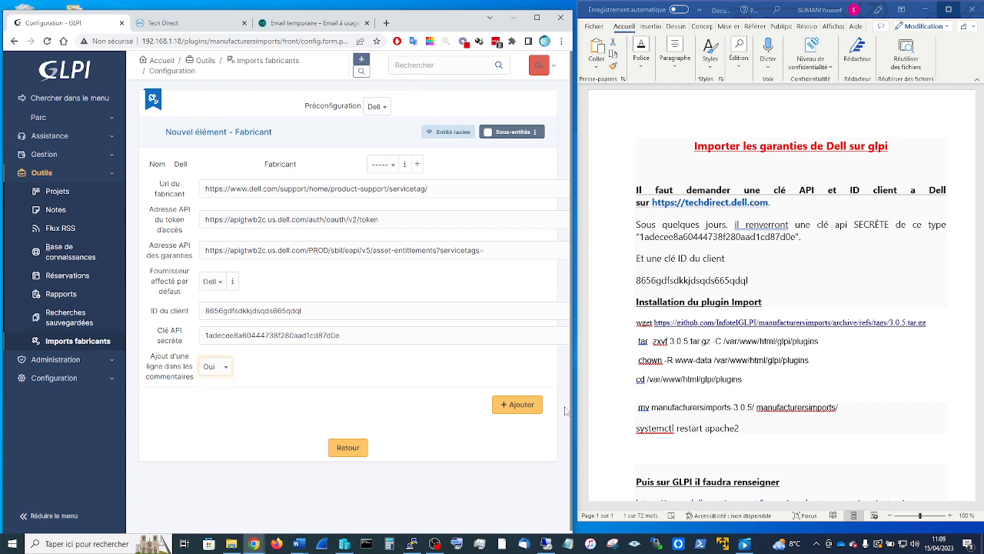
- Save the Dell configuration and check the saved entry under the Imports fabricants plugin settings
click(529, 407)
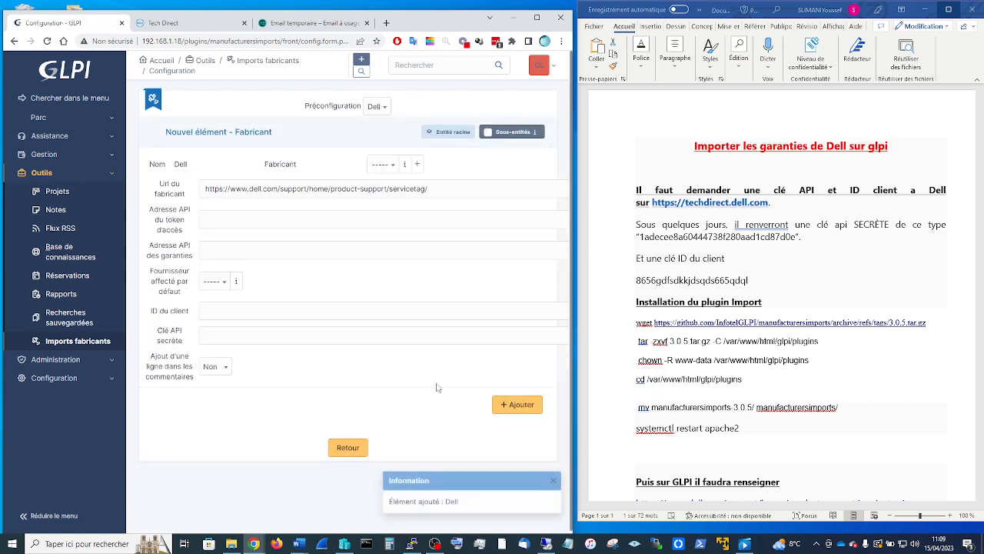
click(101, 340)
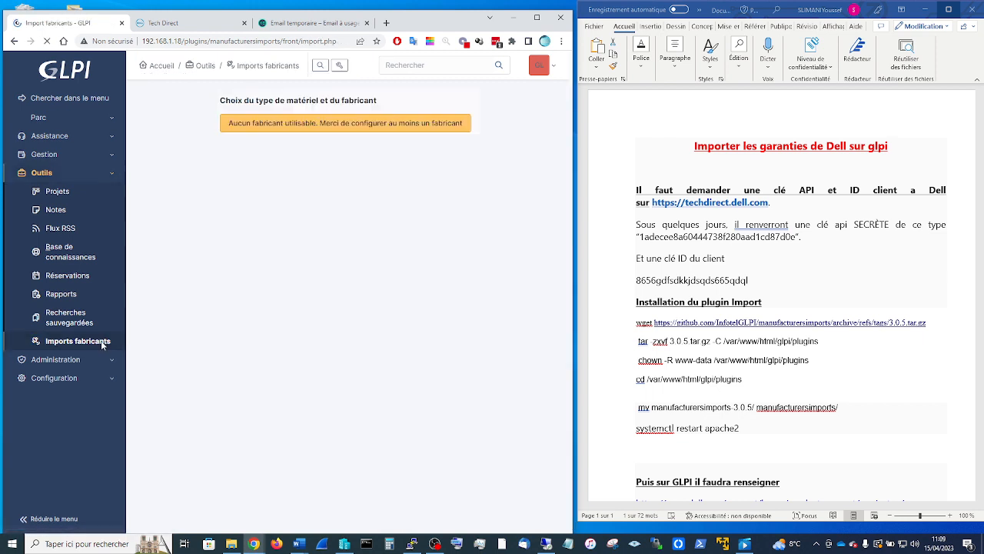
click(269, 69)
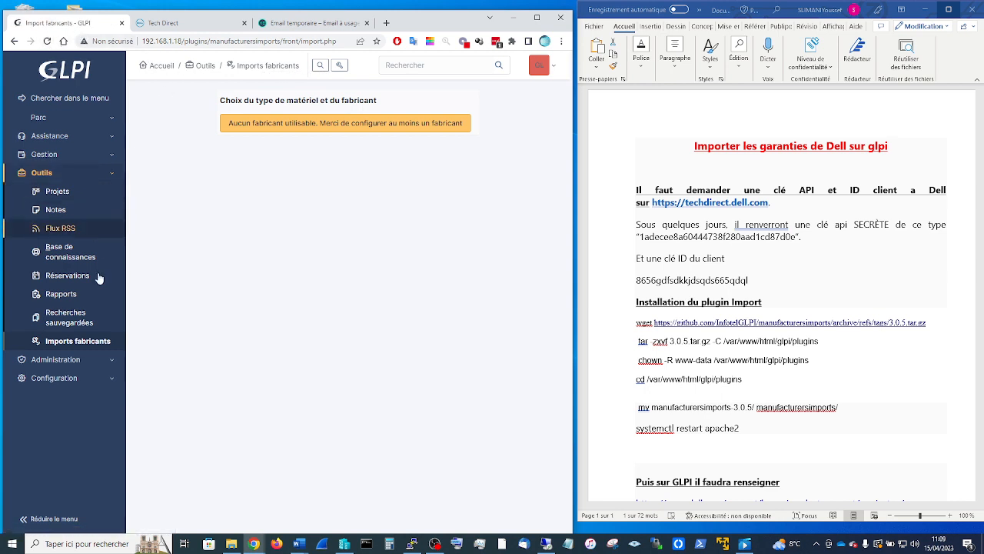
click(63, 374)
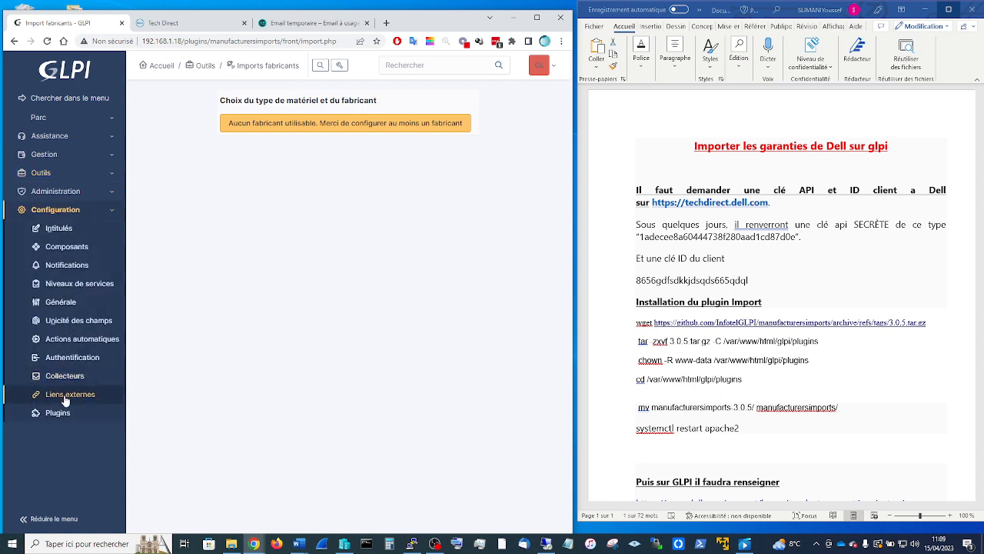
click(59, 412)
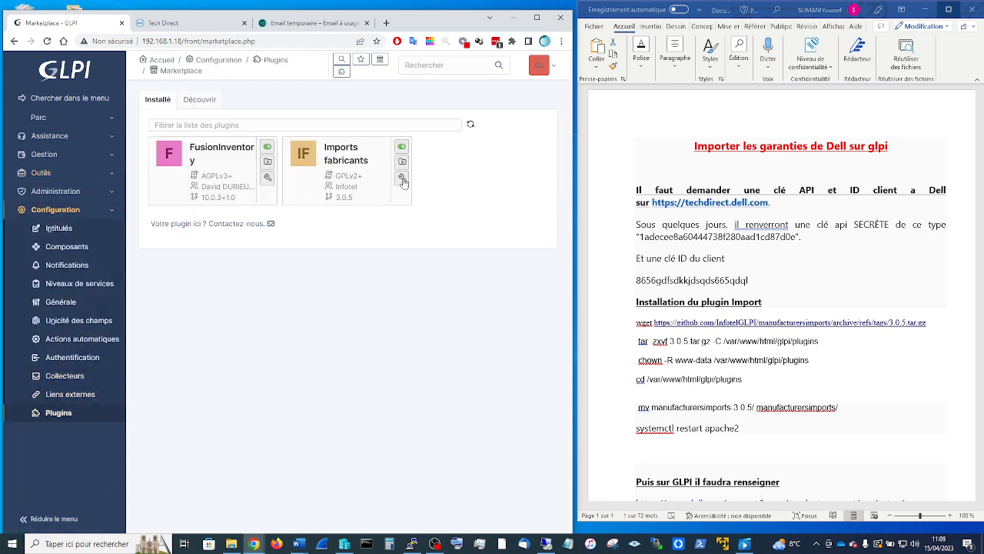
click(403, 179)
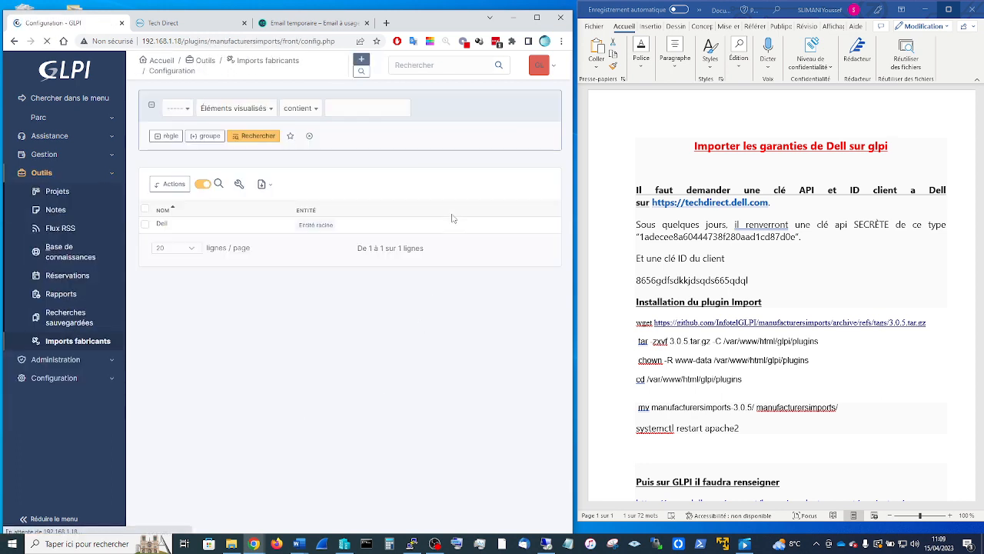
click(162, 225)
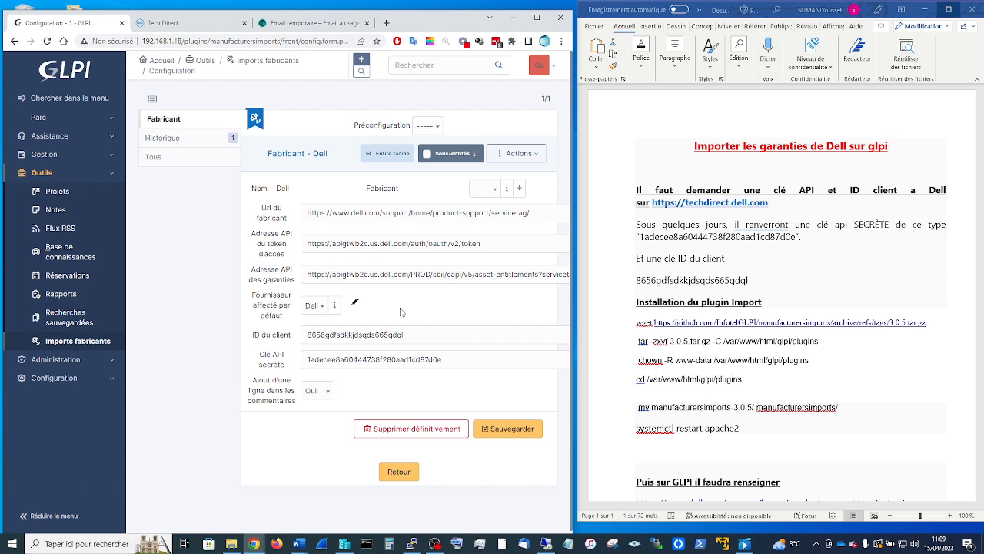
click(82, 342)
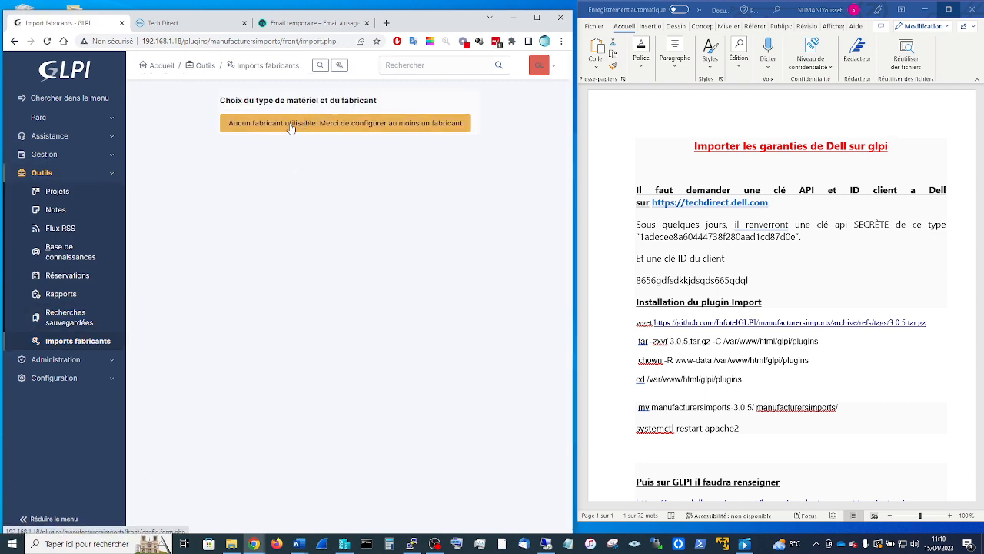
- Start a new manufacturer form loaded with Préconfiguration Dell
click(290, 127)
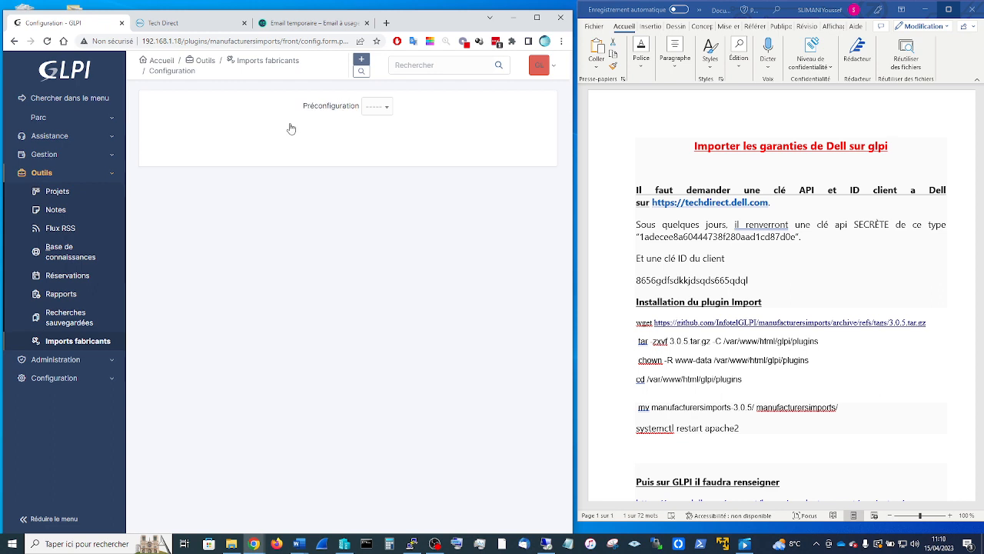
click(371, 112)
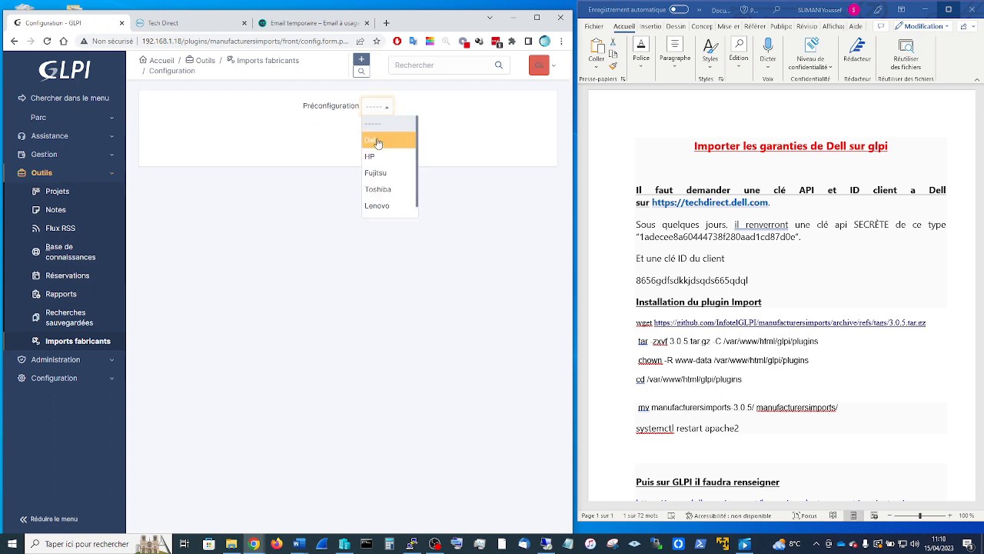
click(376, 138)
click(398, 106)
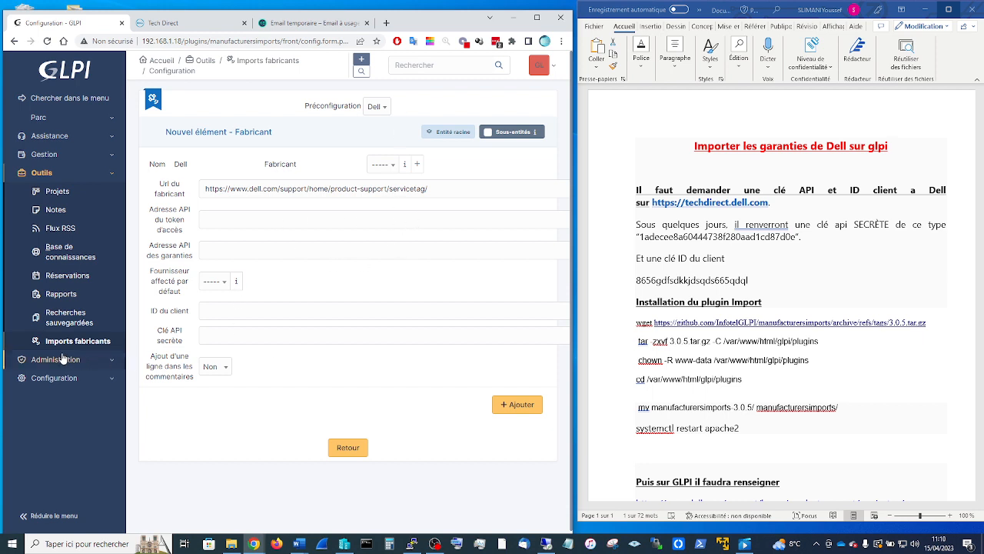
- Browse Configuration > Plugins and Intitulés, then go back to Outils > Imports fabricants
click(69, 379)
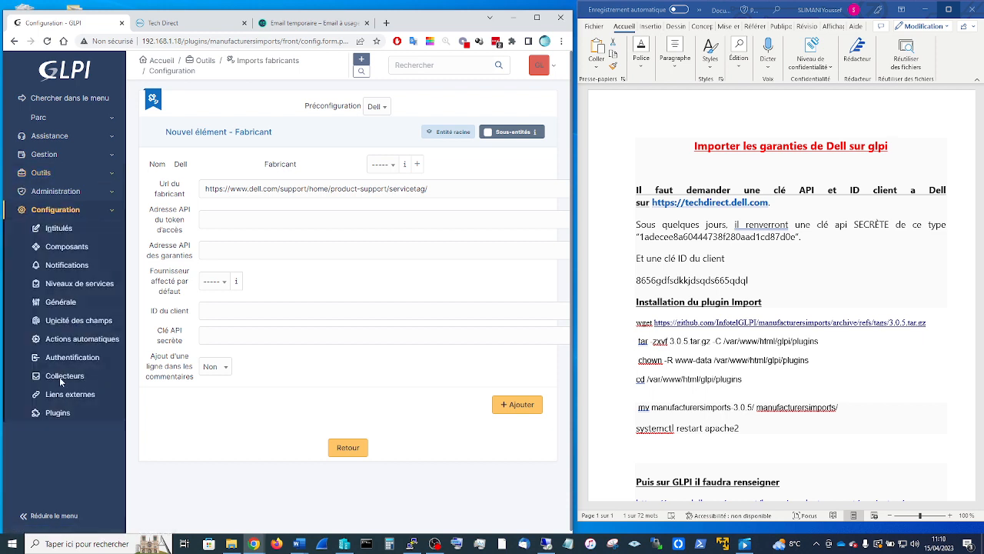
click(58, 413)
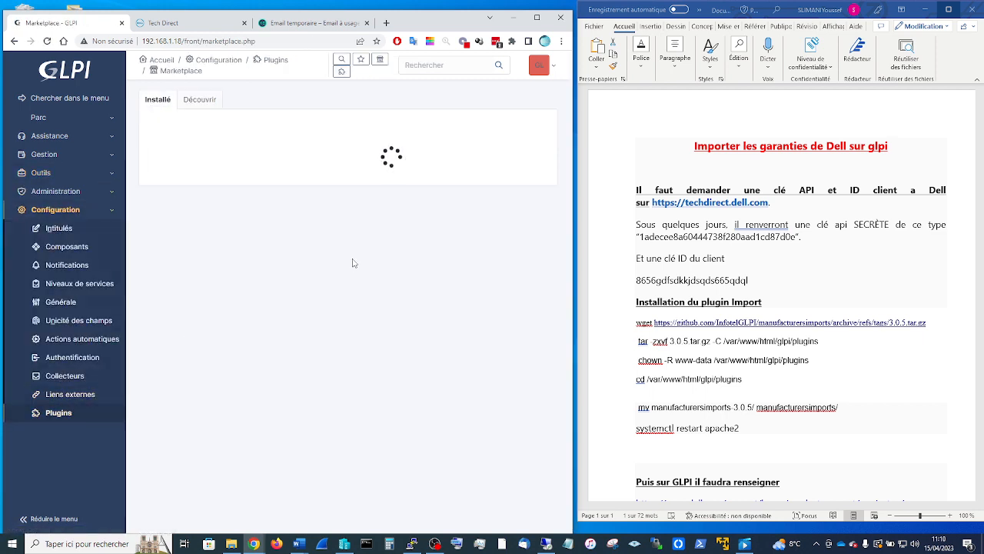
click(58, 228)
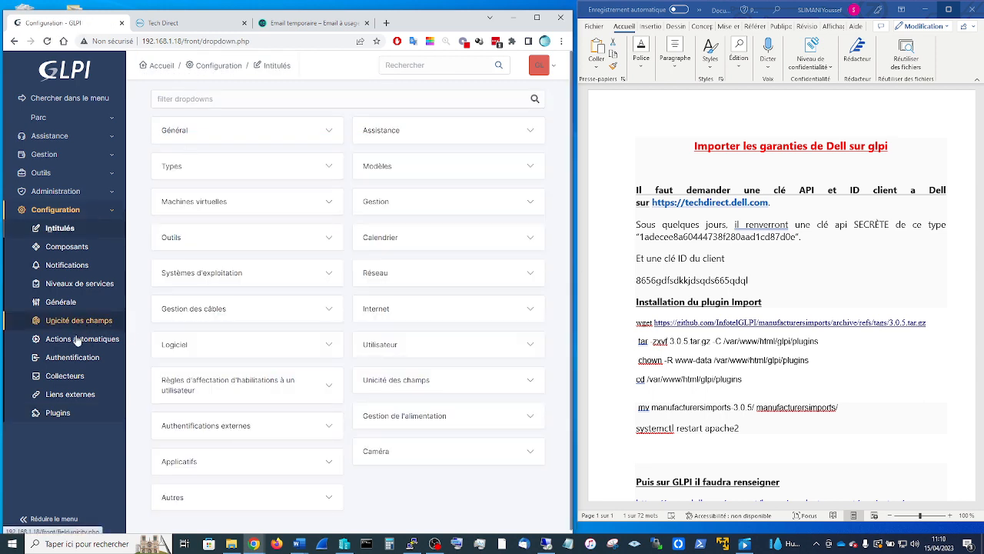
click(67, 212)
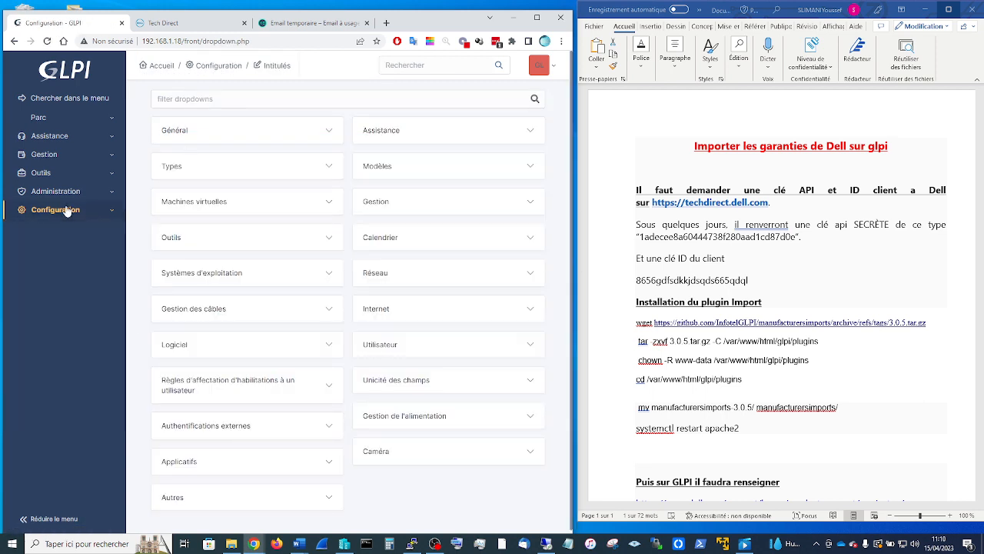
click(67, 212)
click(61, 191)
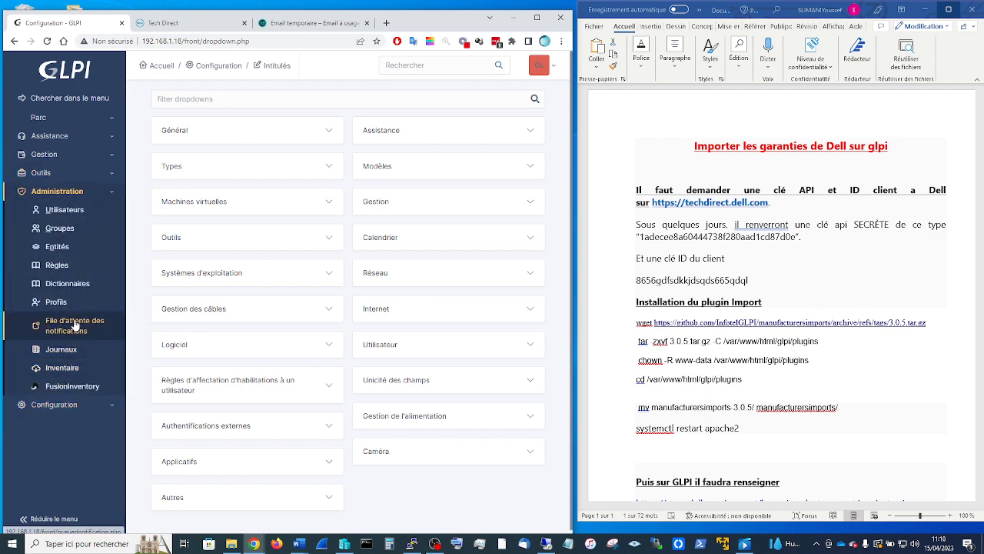
scroll(74, 328, down, 2)
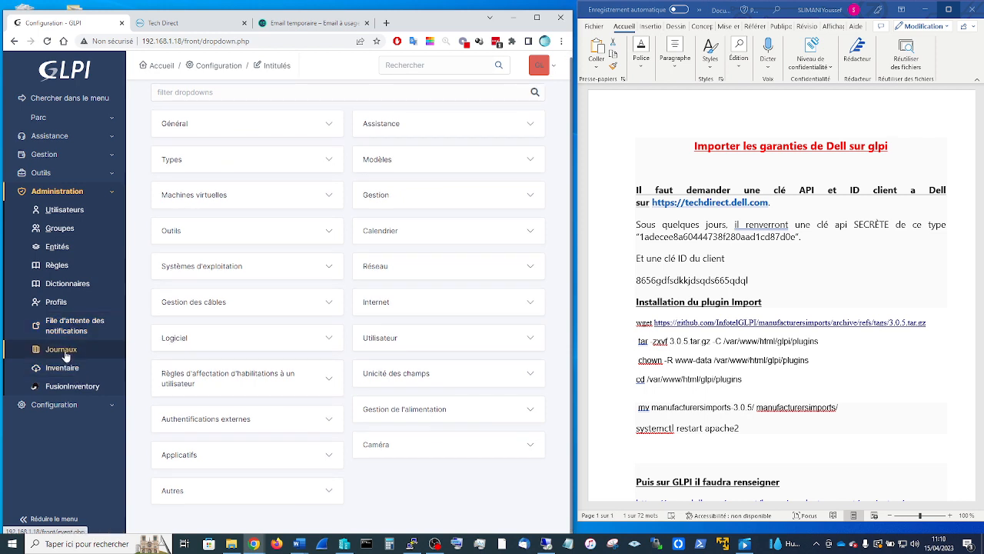
click(54, 404)
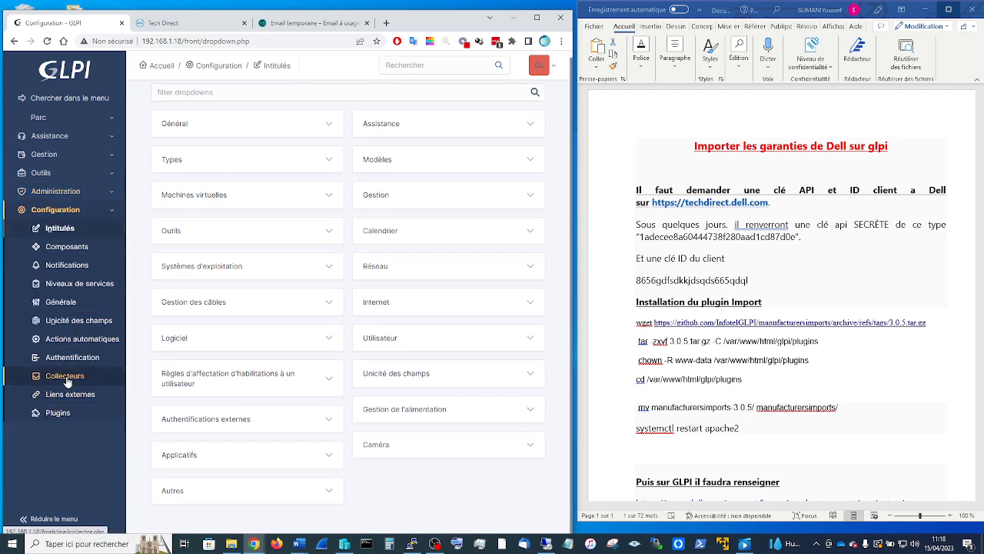
click(44, 179)
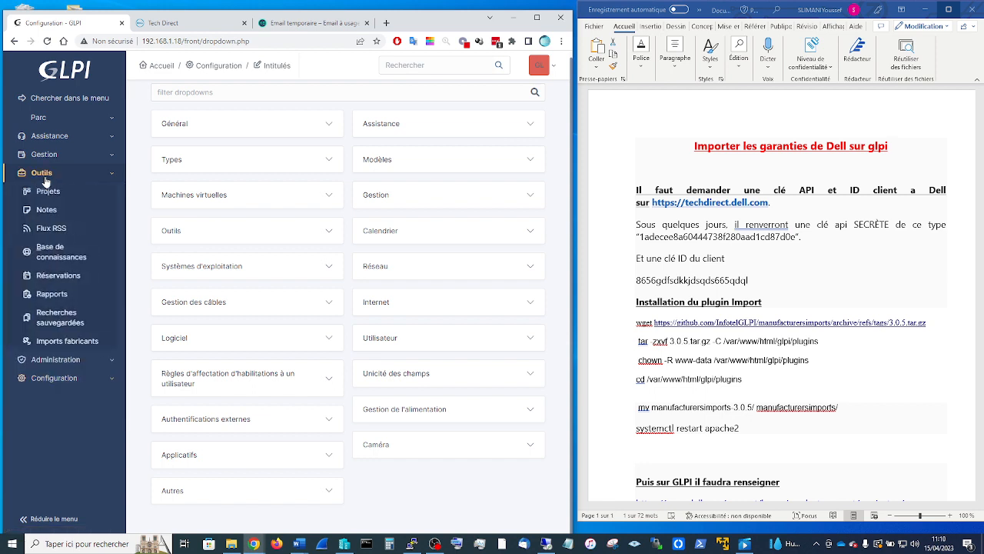
click(76, 342)
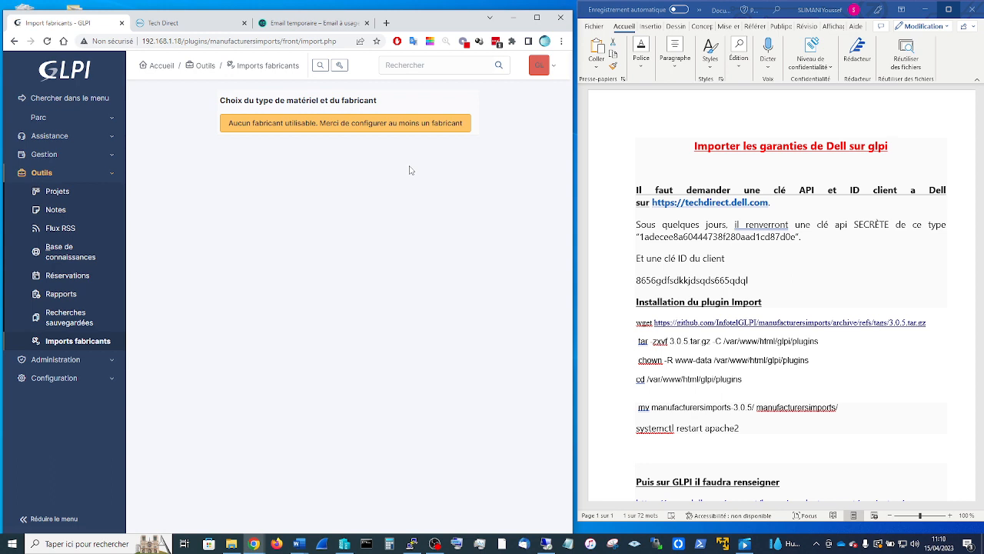
- Load a new manufacturer form with Préconfiguration HP instead of Dell
click(372, 129)
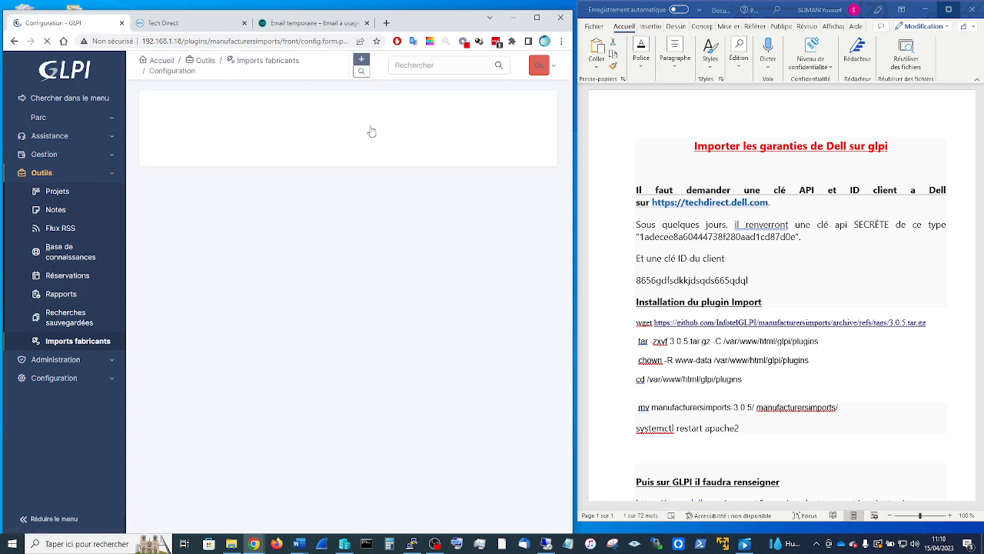
click(378, 106)
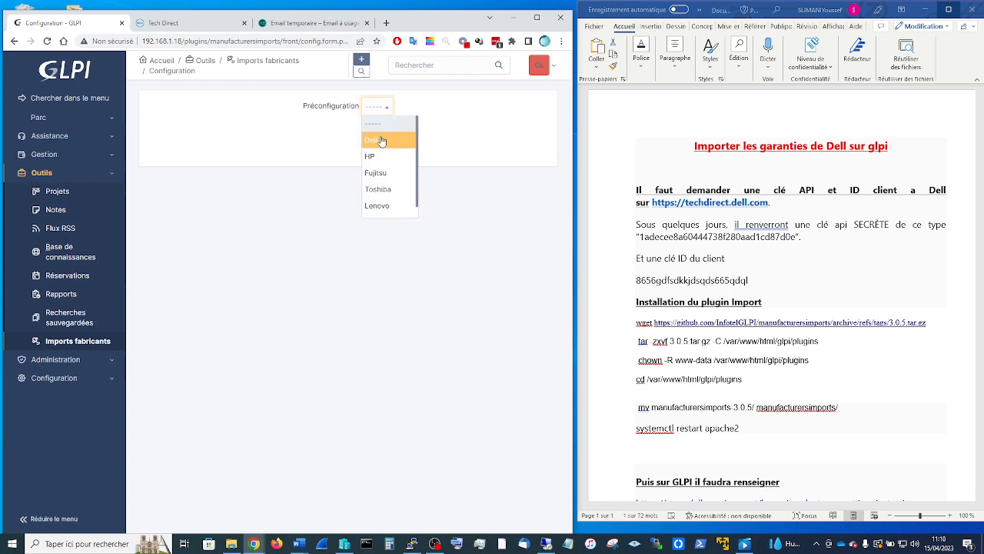
click(379, 142)
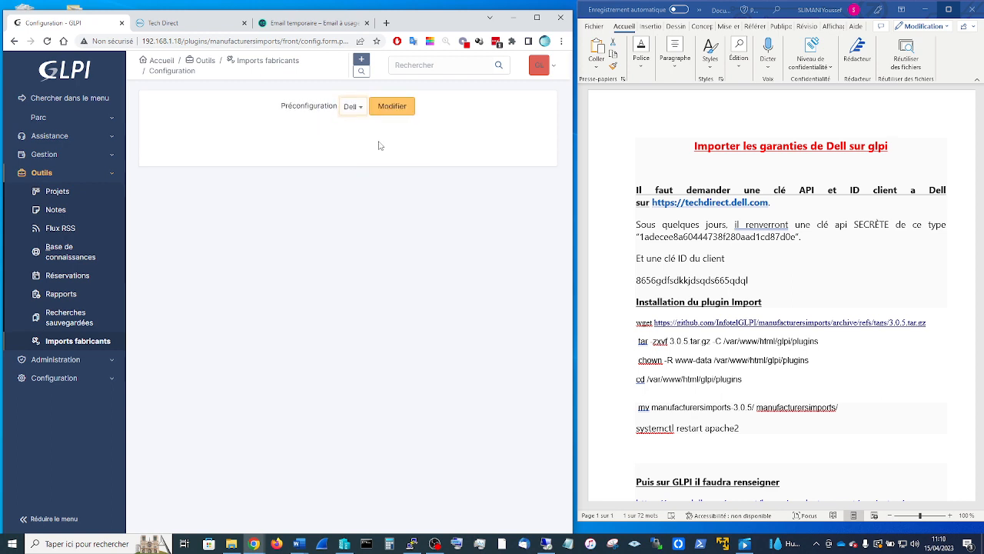
click(352, 108)
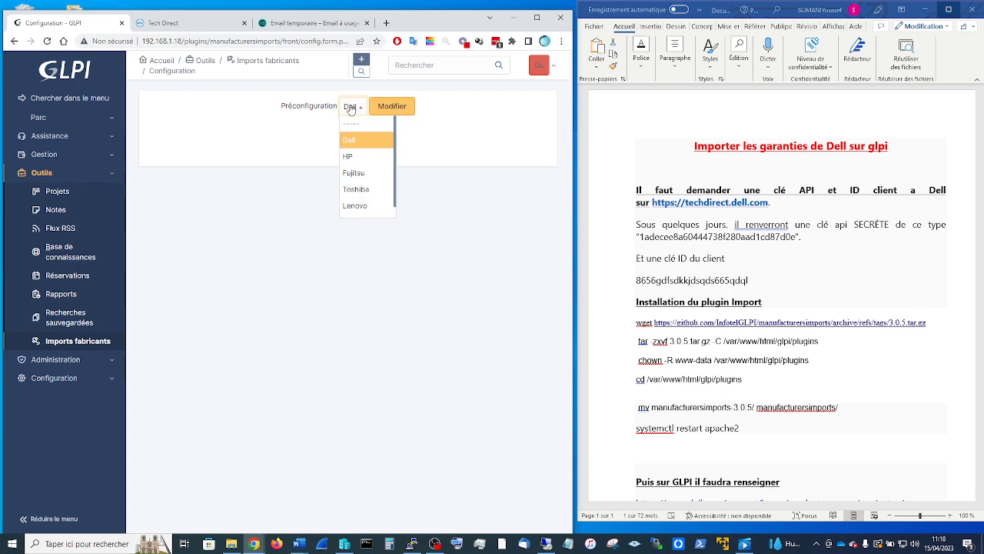
click(350, 158)
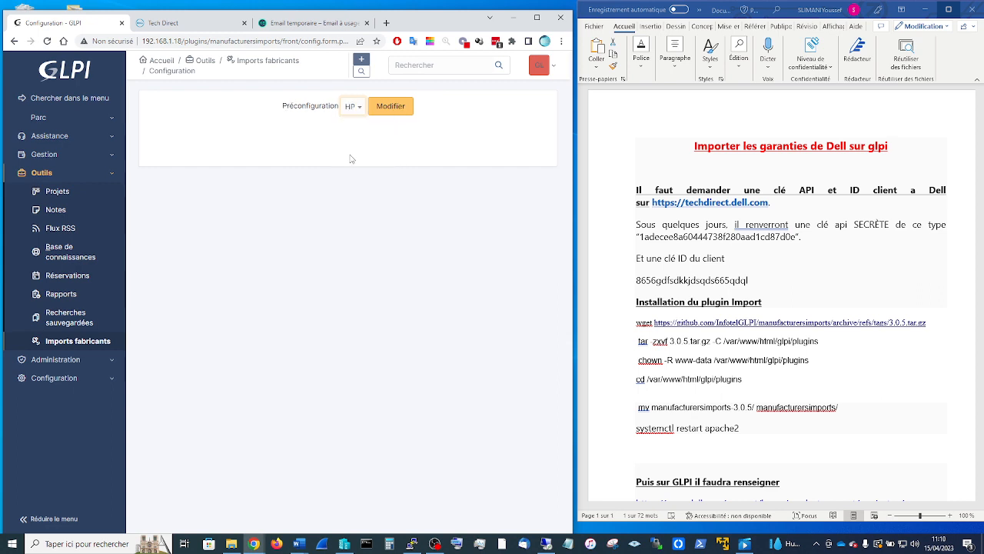
click(387, 107)
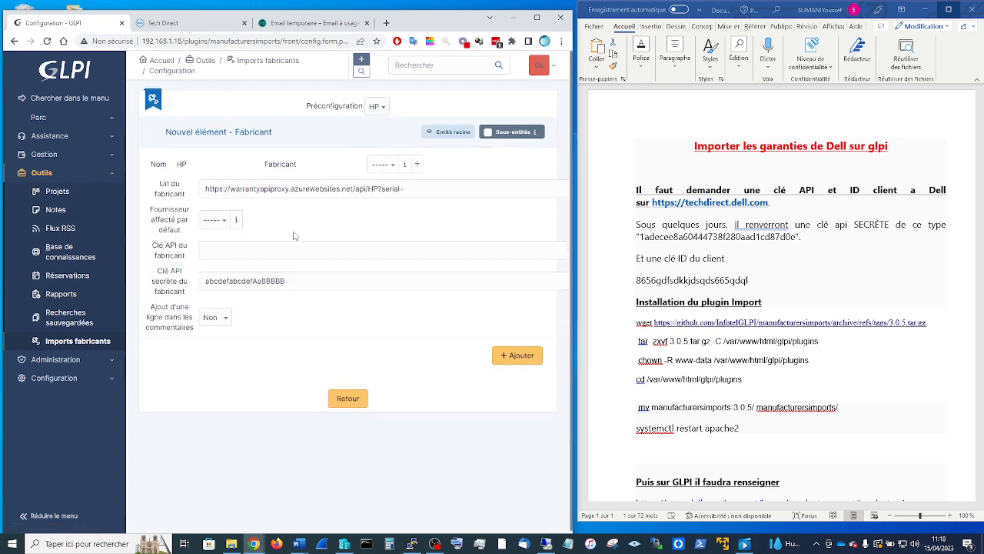
- Check the default supplier choices and open the full suppliers list, which holds only Dell
click(219, 220)
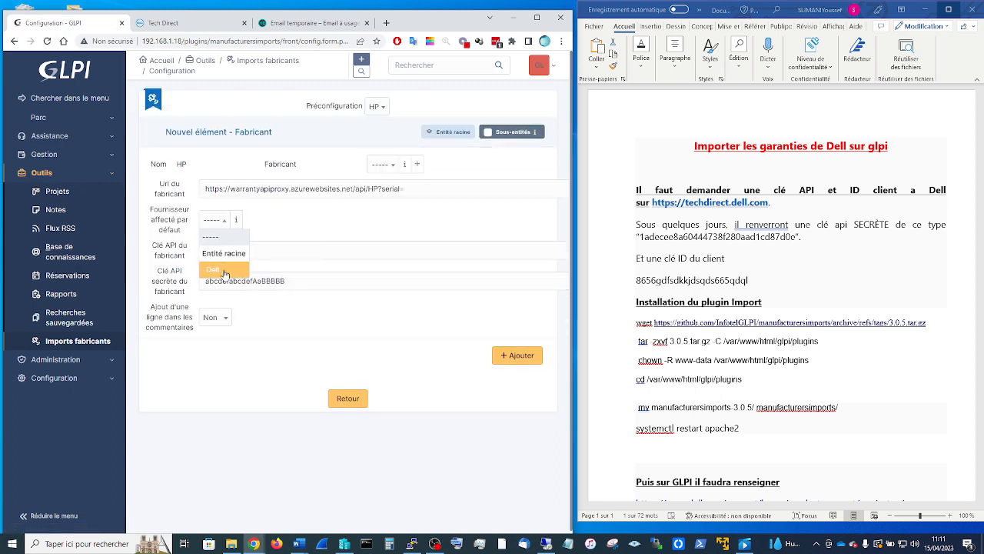
click(219, 268)
click(236, 220)
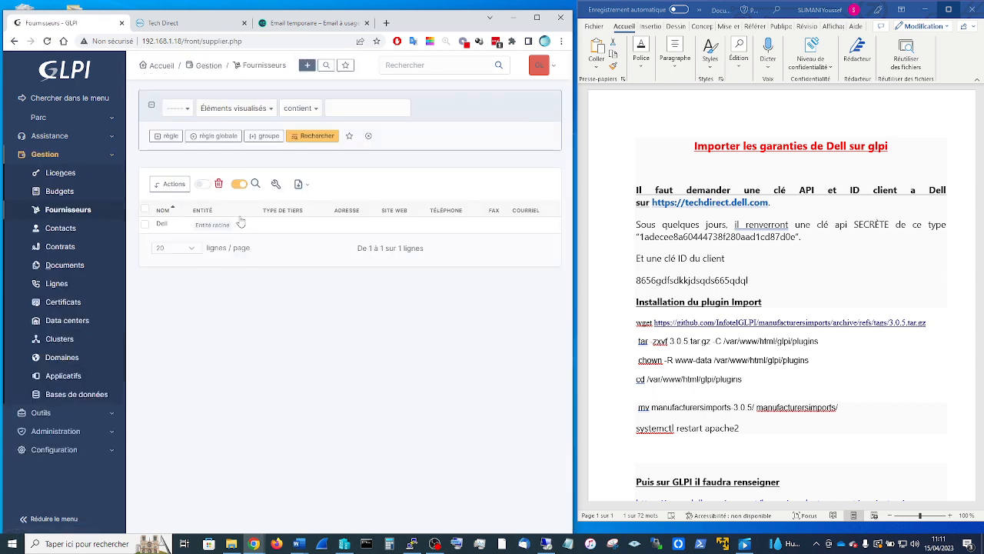
- Add a new supplier named 'hp', then return to the Imports fabricants page
click(162, 223)
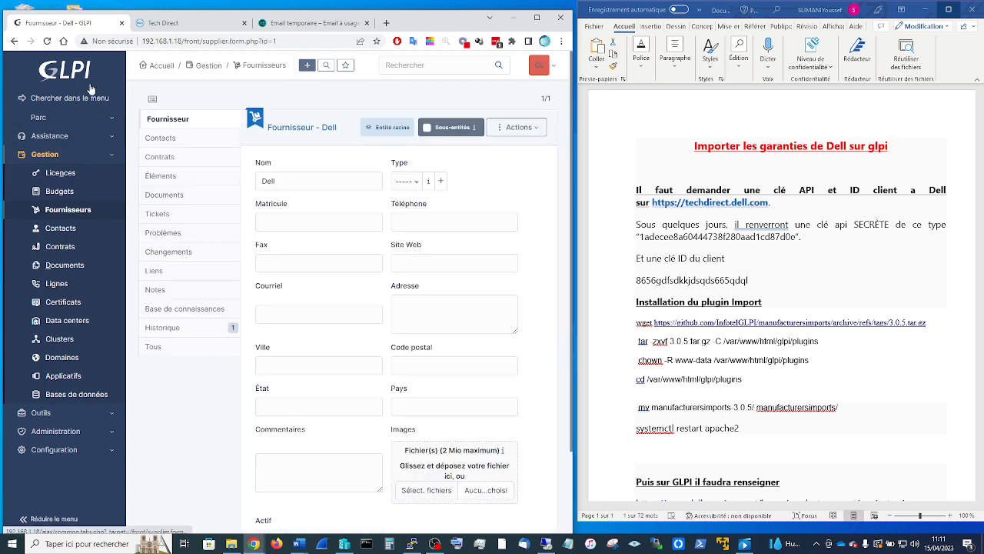
click(14, 41)
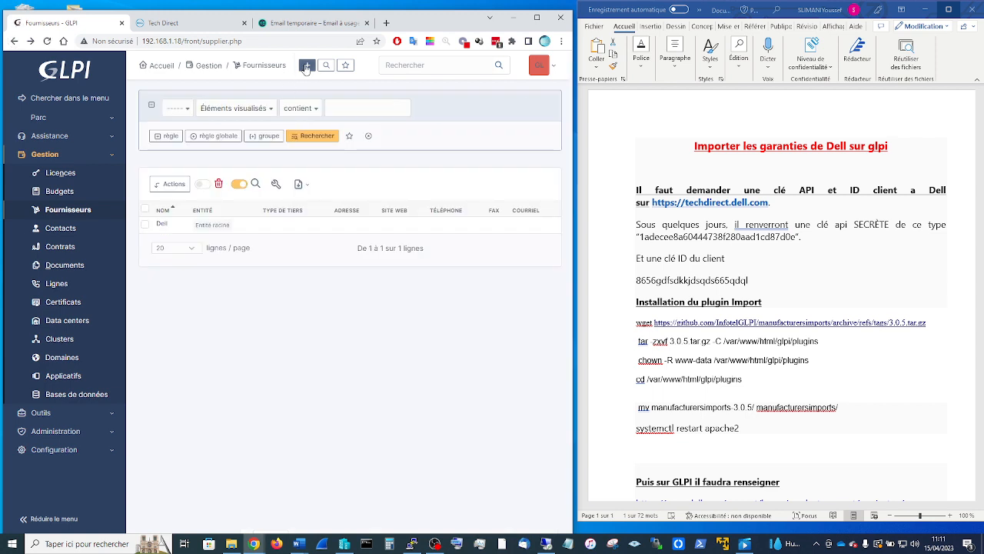
click(309, 68)
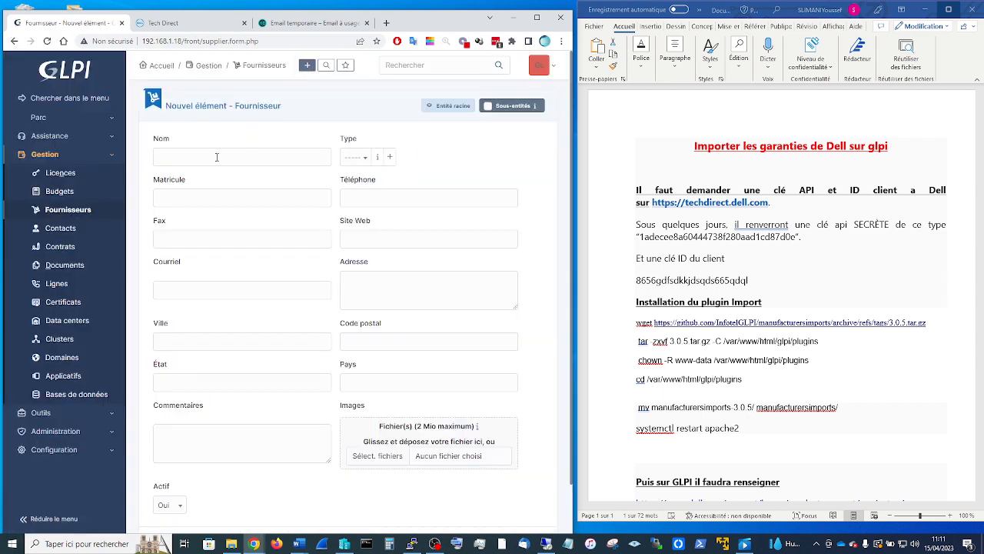
click(217, 157)
text(hp)
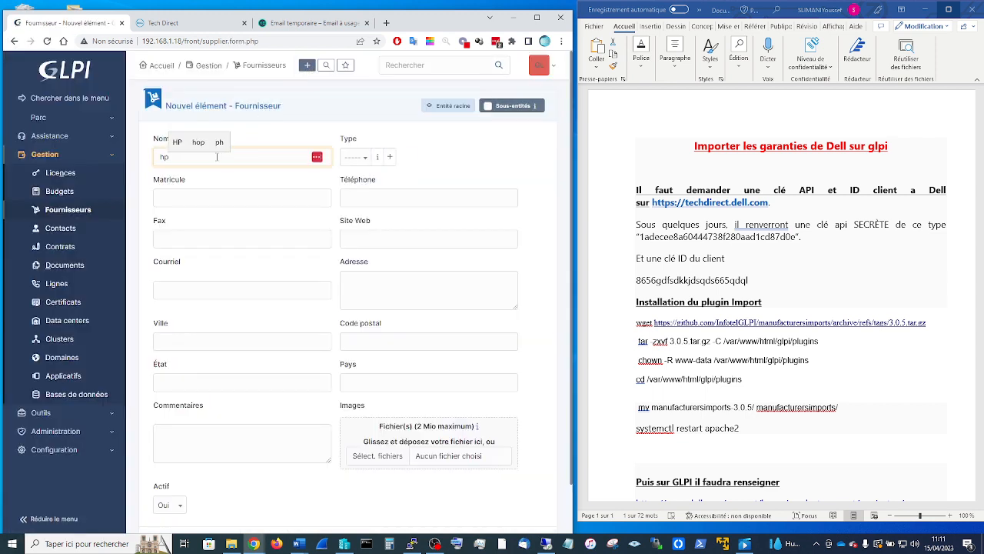
scroll(217, 157, down, 2)
click(535, 487)
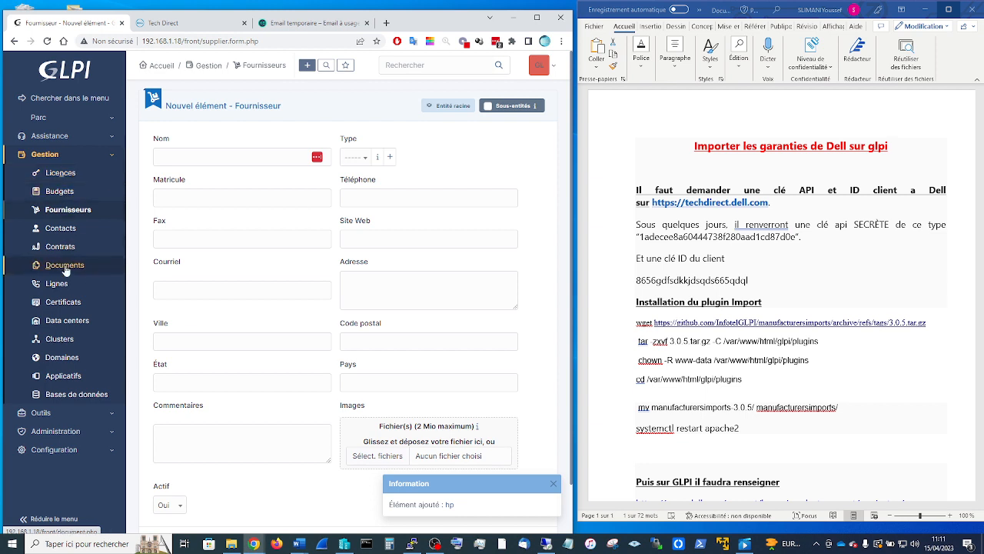
click(48, 414)
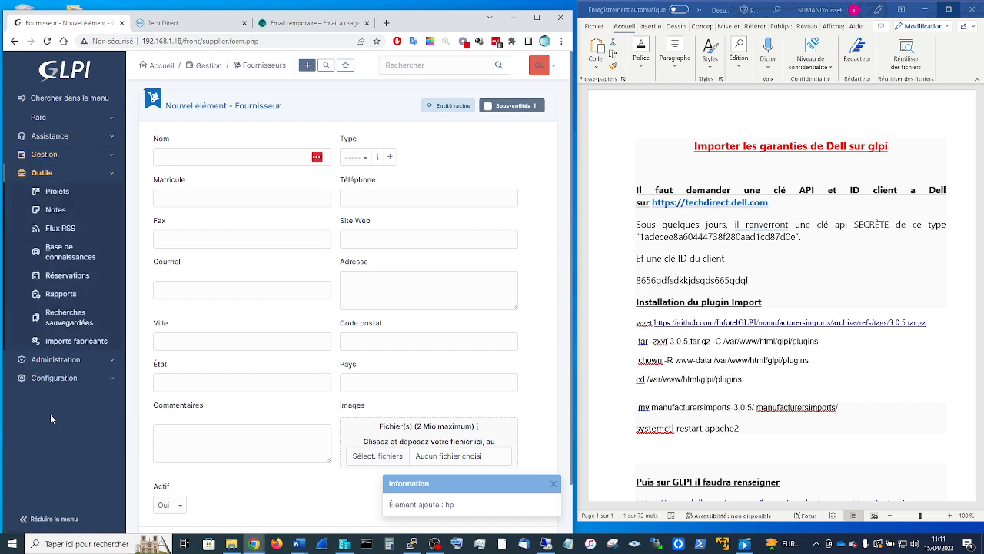
click(70, 341)
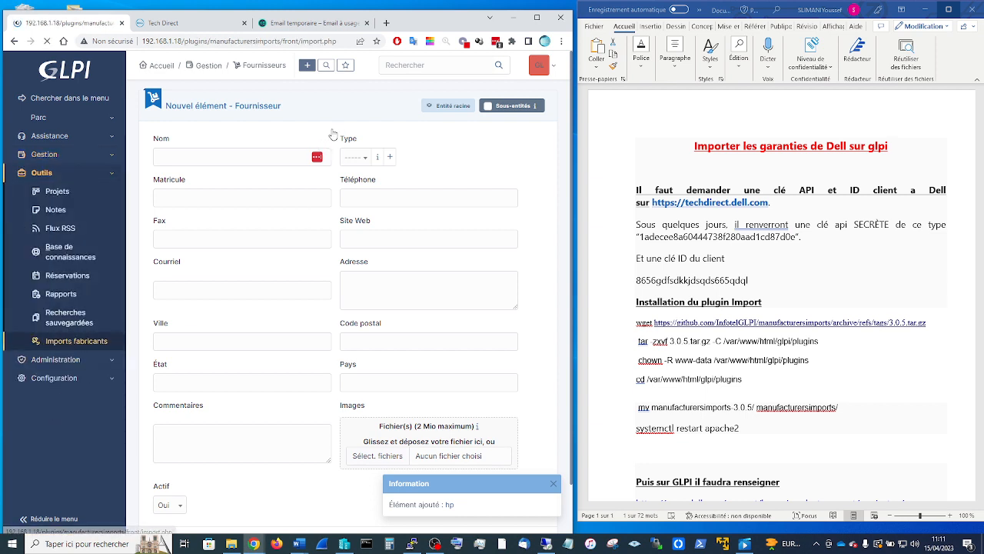
- Load the HP preconfigured manufacturer form and set hp as the default supplier
click(335, 128)
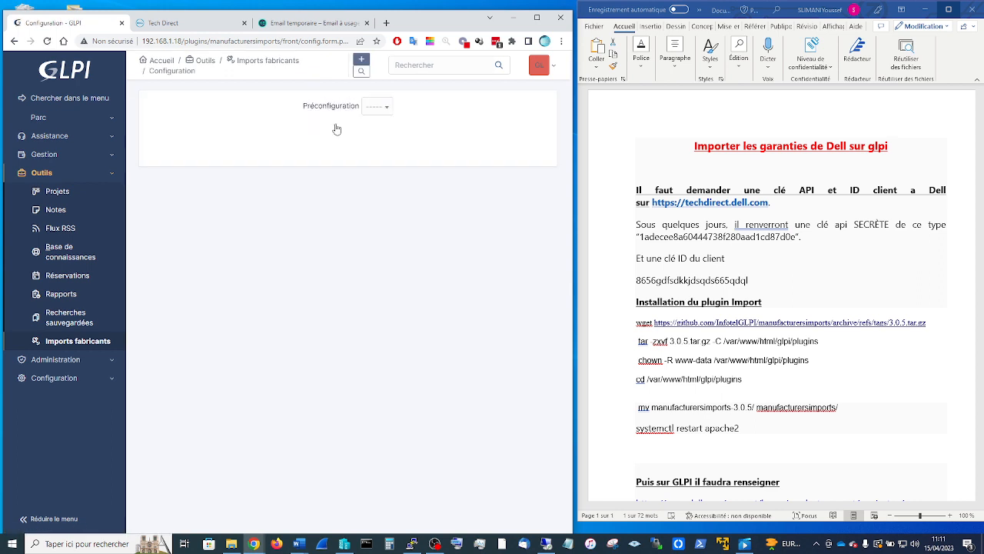
click(380, 108)
click(374, 156)
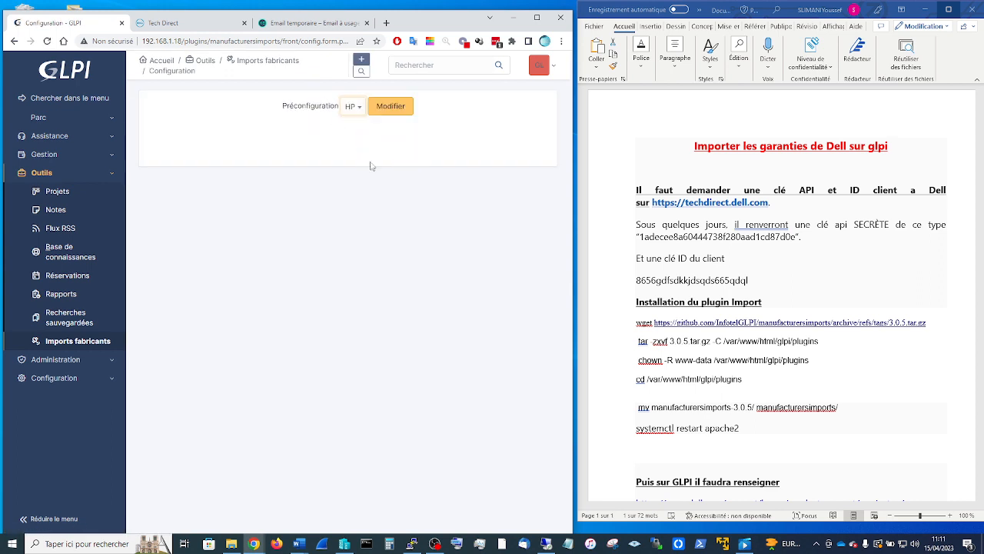
click(391, 106)
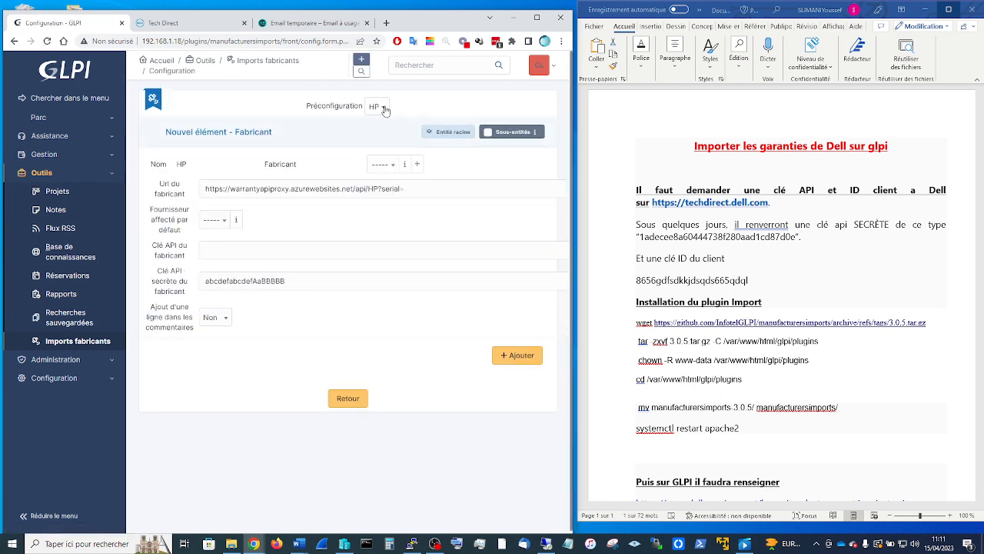
click(215, 220)
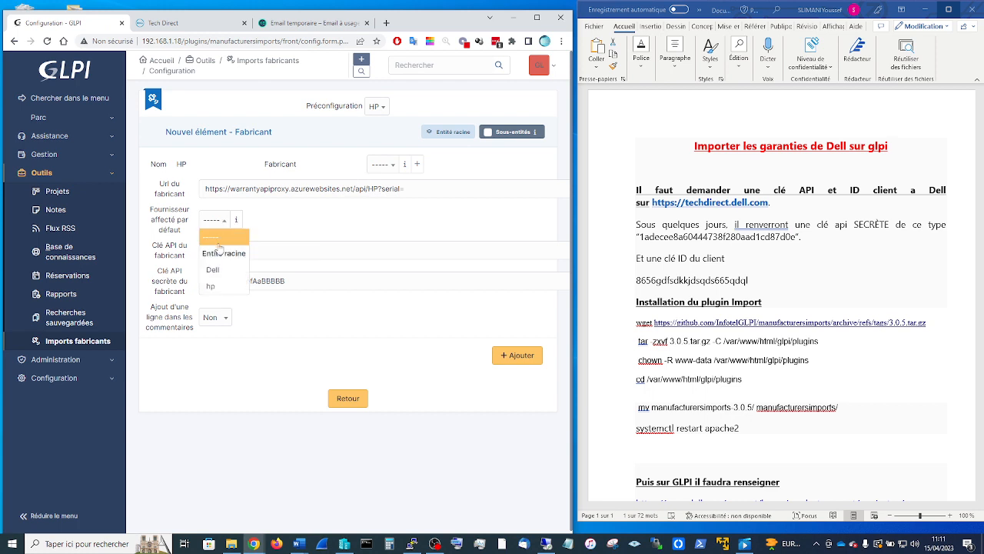
click(212, 284)
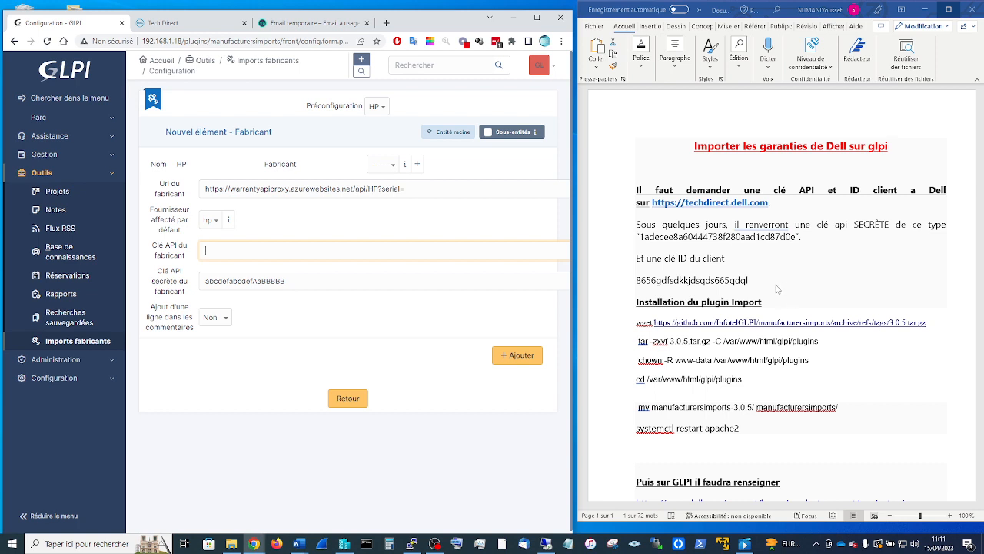
- Paste the HP API key from the notes, set comment lines to Oui, and save
double_click(795, 239)
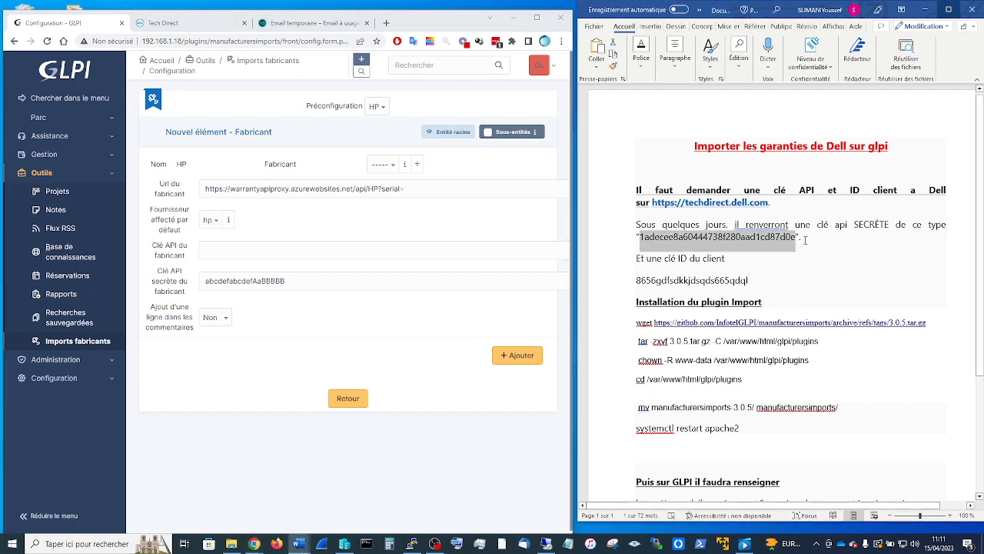
key(ctrl+c)
click(308, 251)
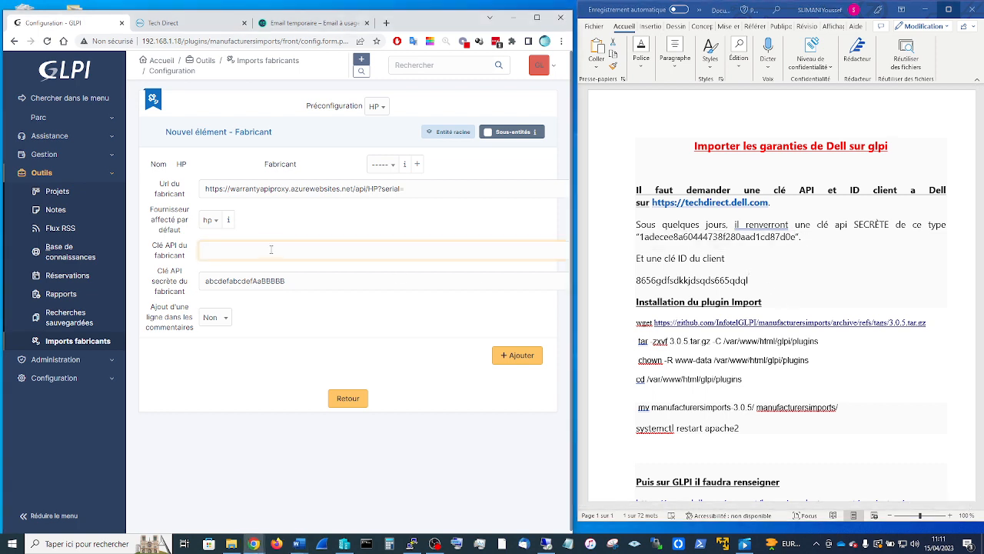
key(ctrl+v)
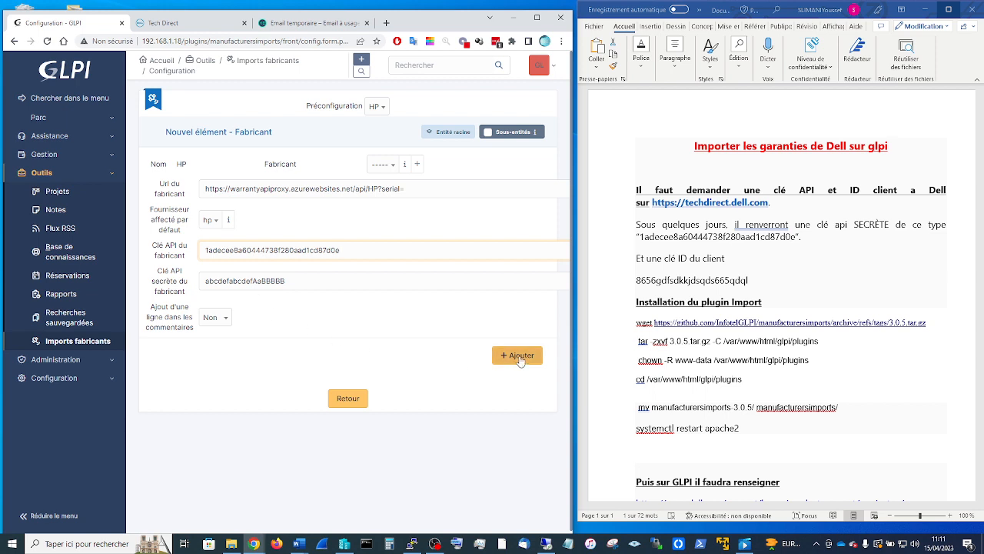
click(219, 317)
click(211, 351)
click(516, 355)
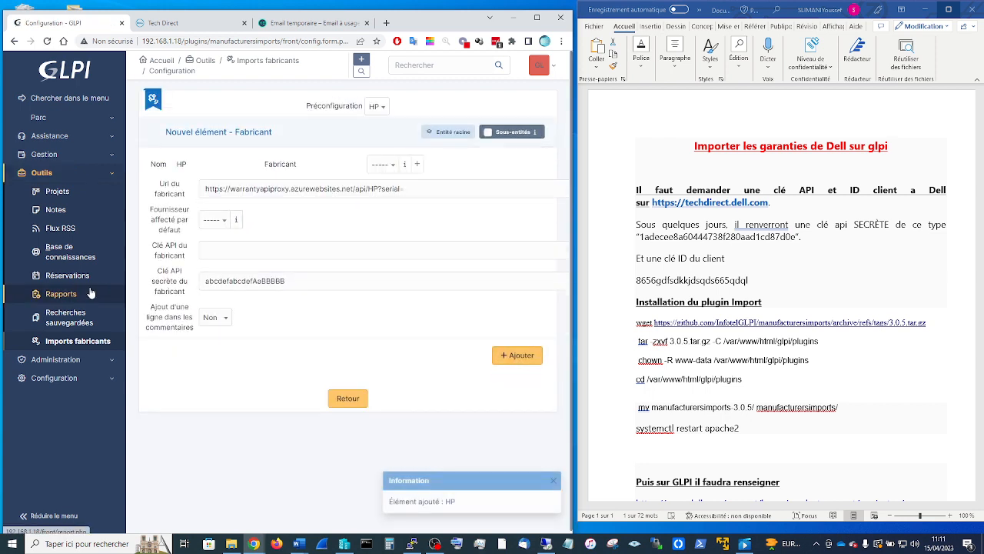
click(77, 342)
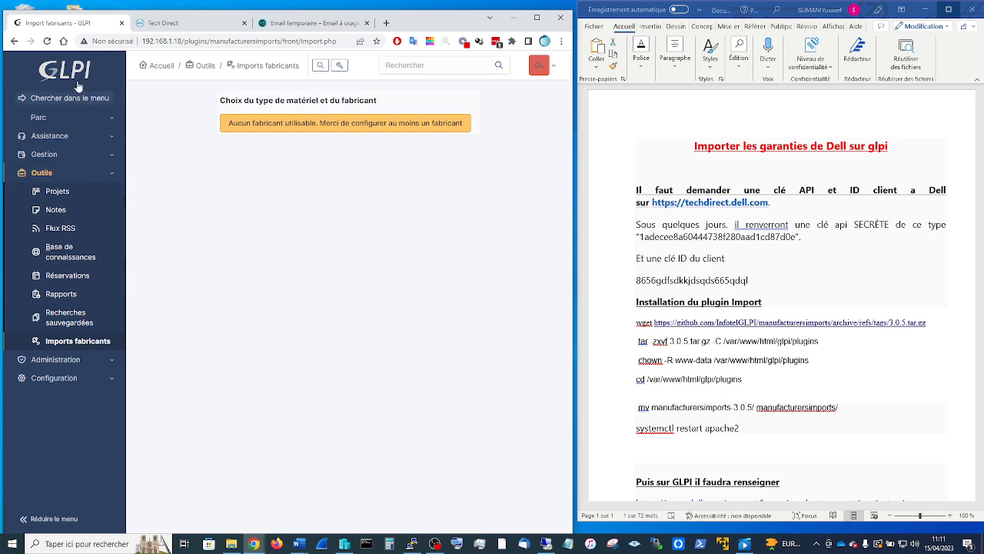
- Open the Imports fabricants plugin configuration from Configuration > Plugins
click(47, 42)
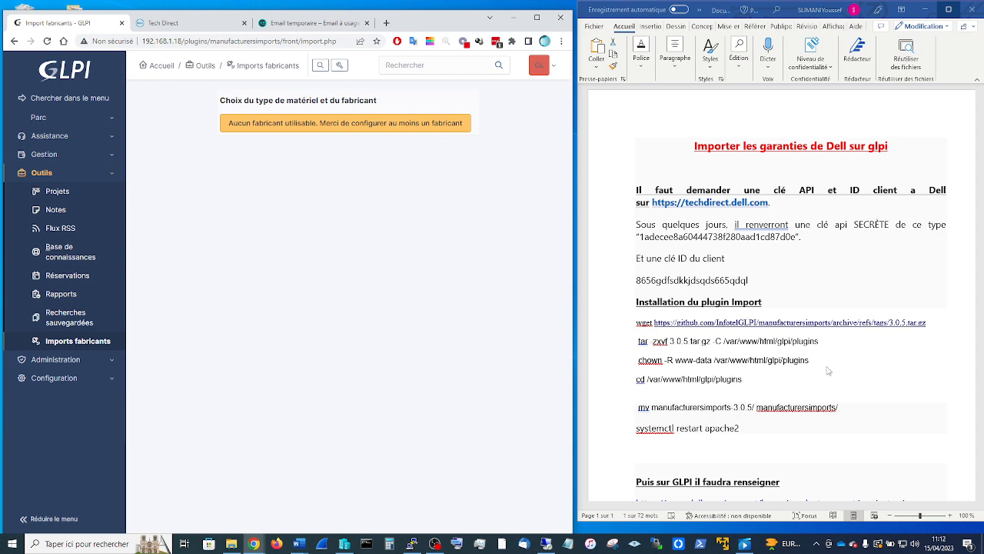
scroll(838, 392, down, 3)
scroll(839, 393, down, 2)
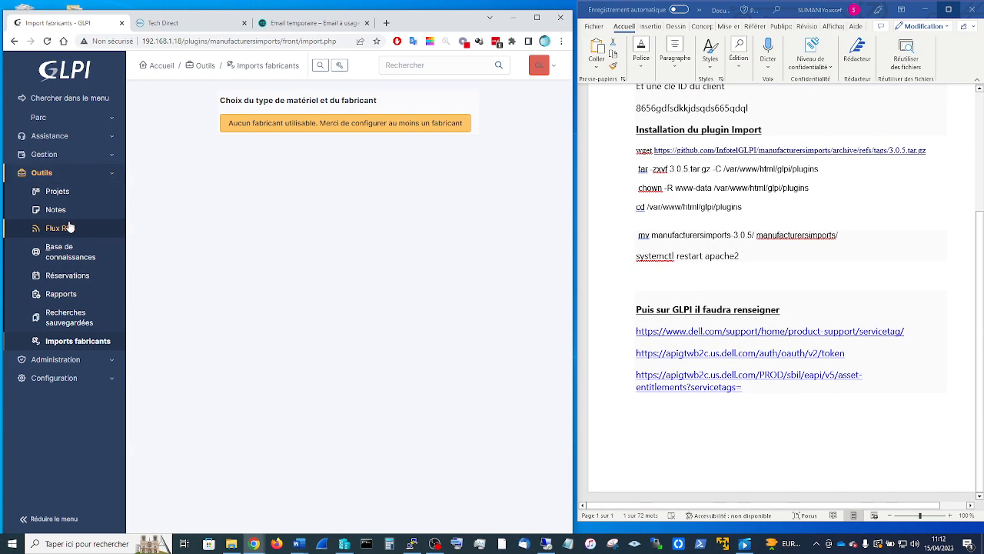
click(70, 360)
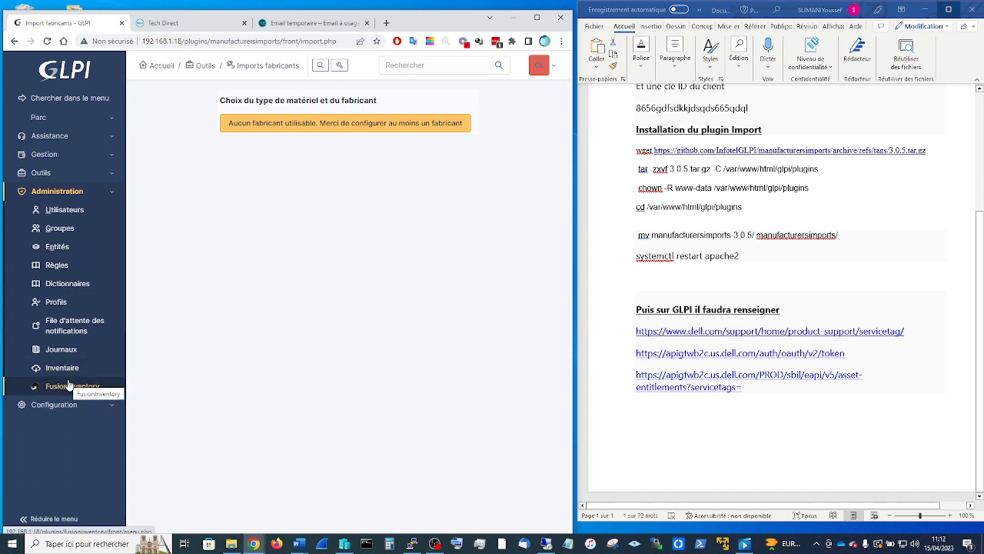
click(58, 405)
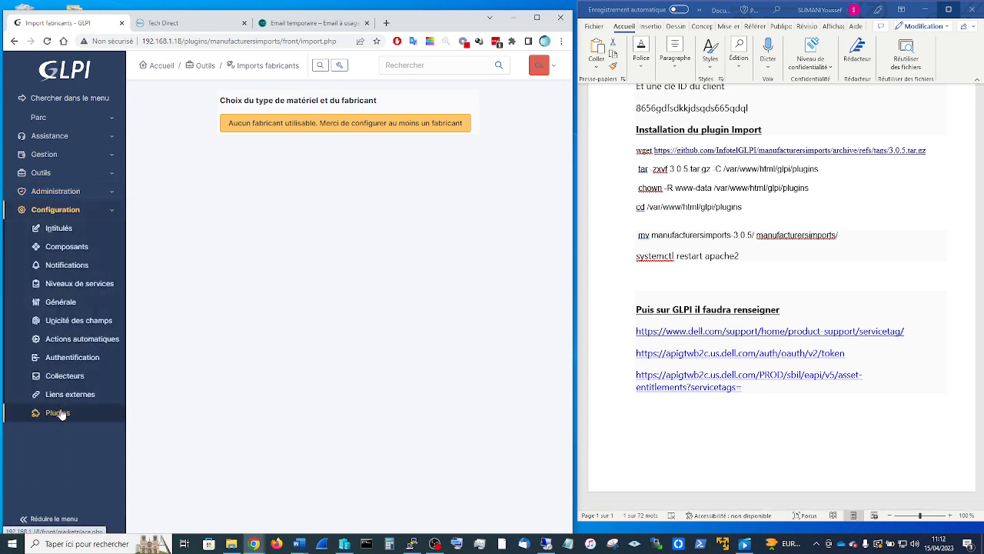
click(61, 414)
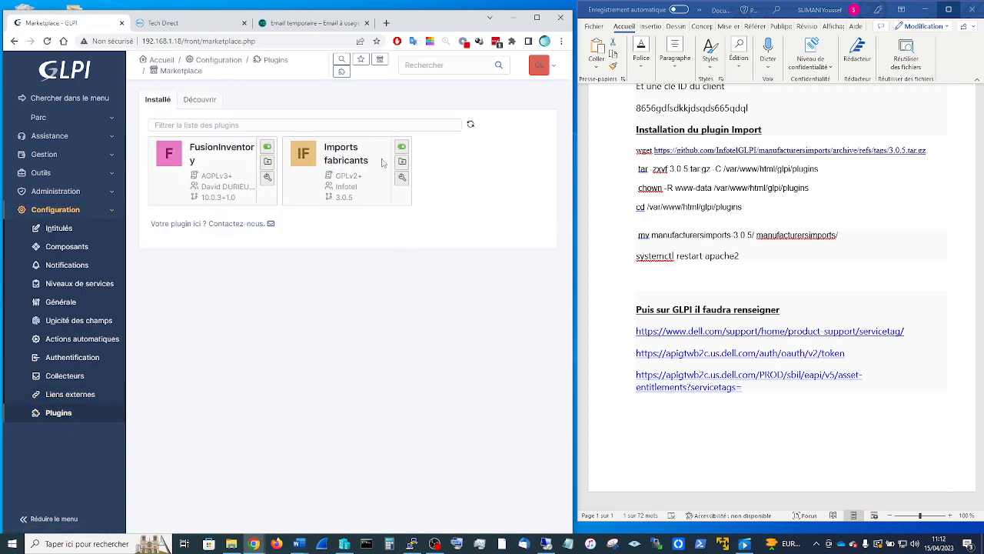
click(401, 178)
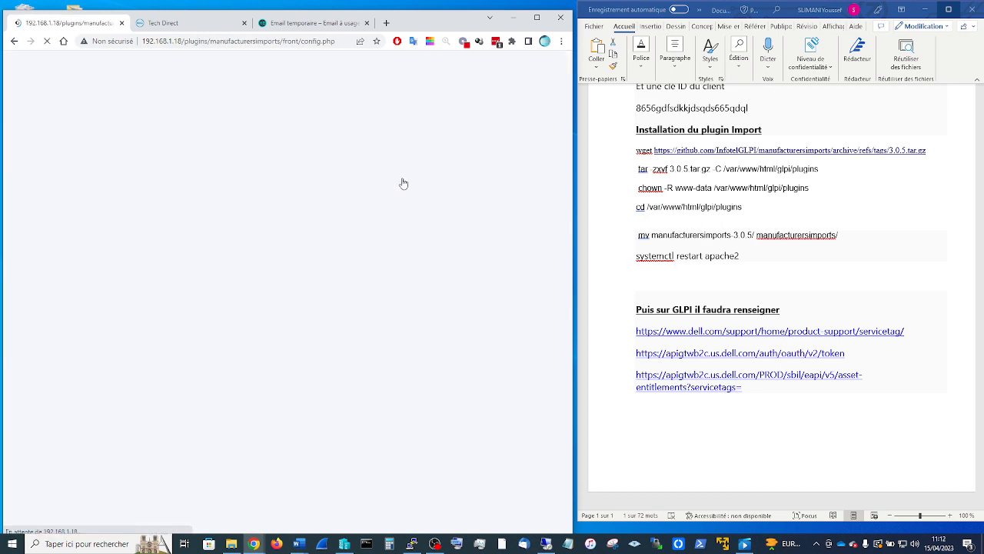
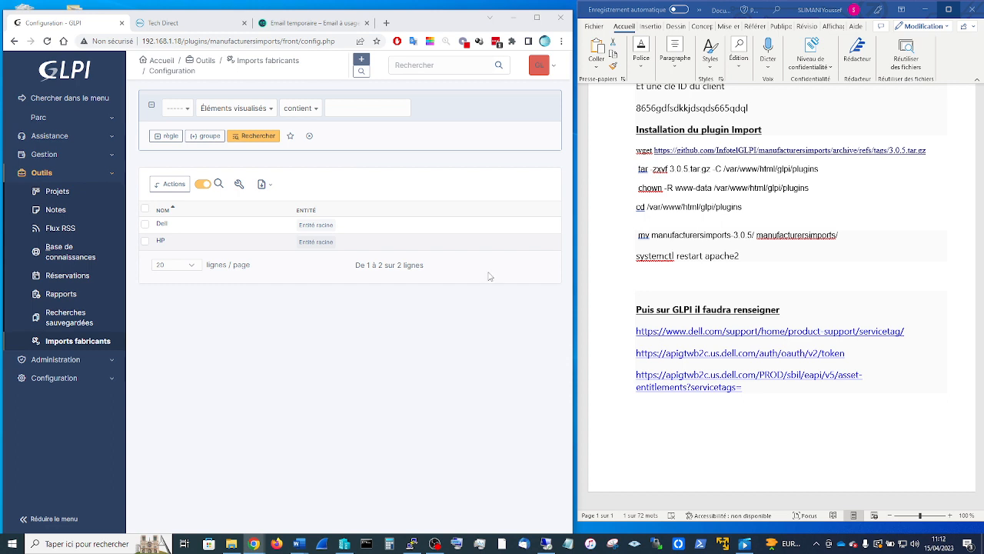
- Start a new Dell manufacturer form from the Dell preconfiguration in Imports fabricants, and maximize the browser
click(80, 345)
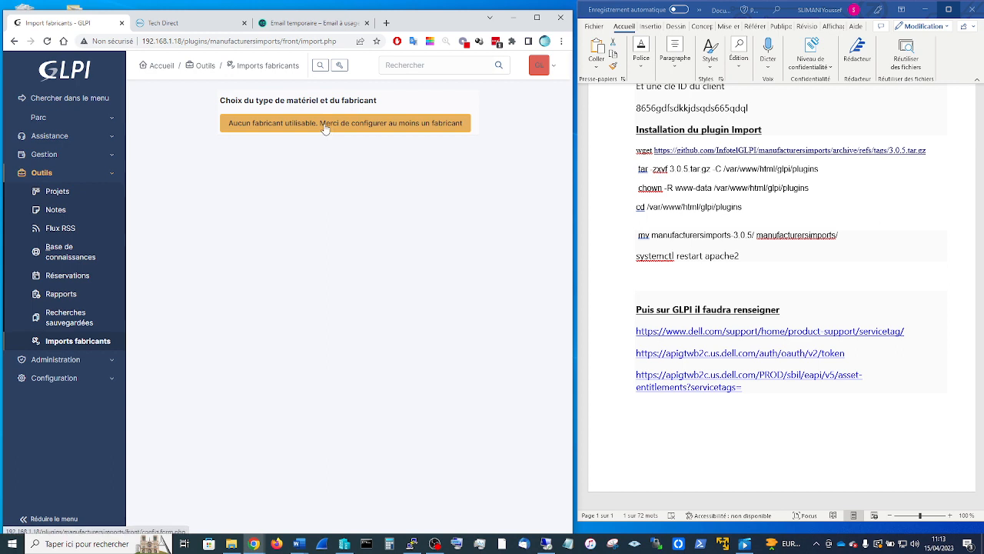
click(325, 128)
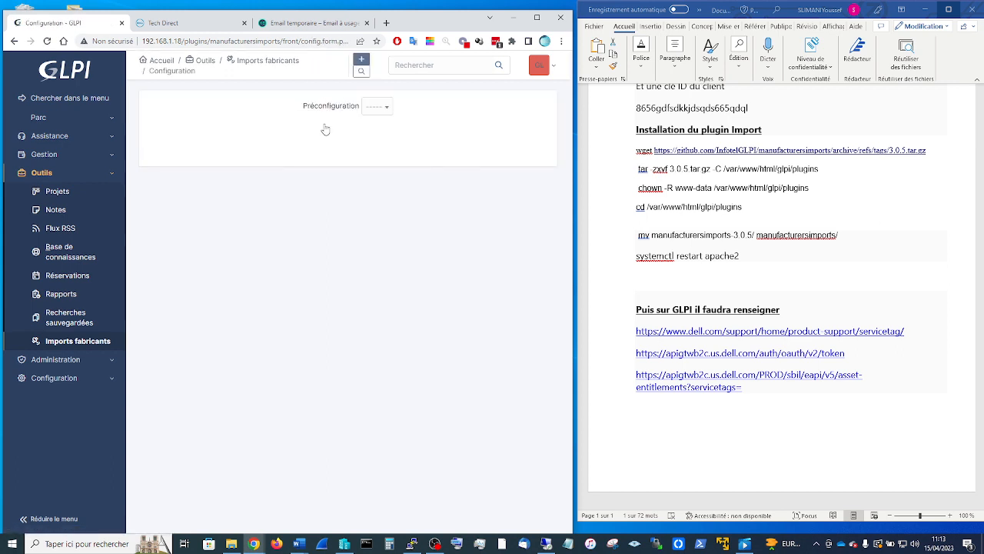
click(376, 108)
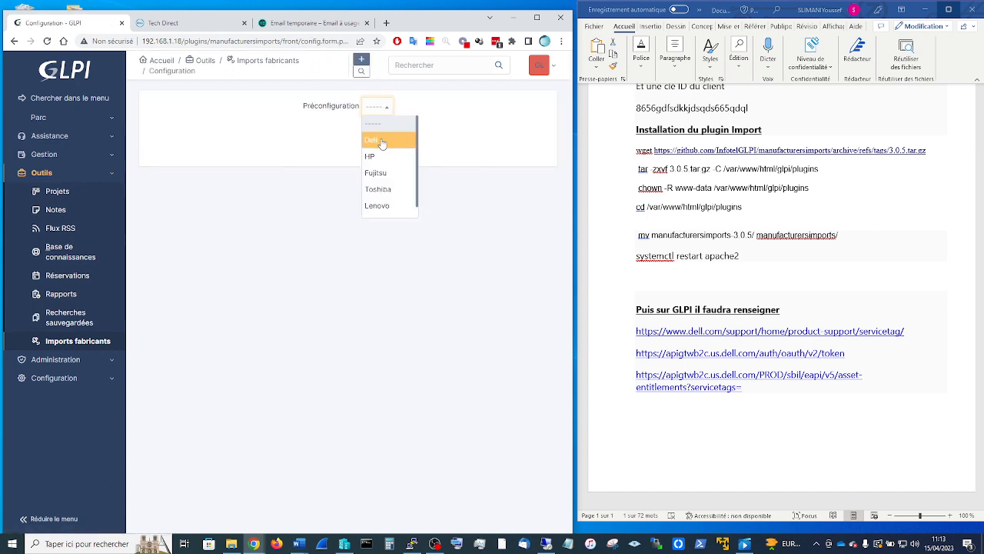
click(382, 142)
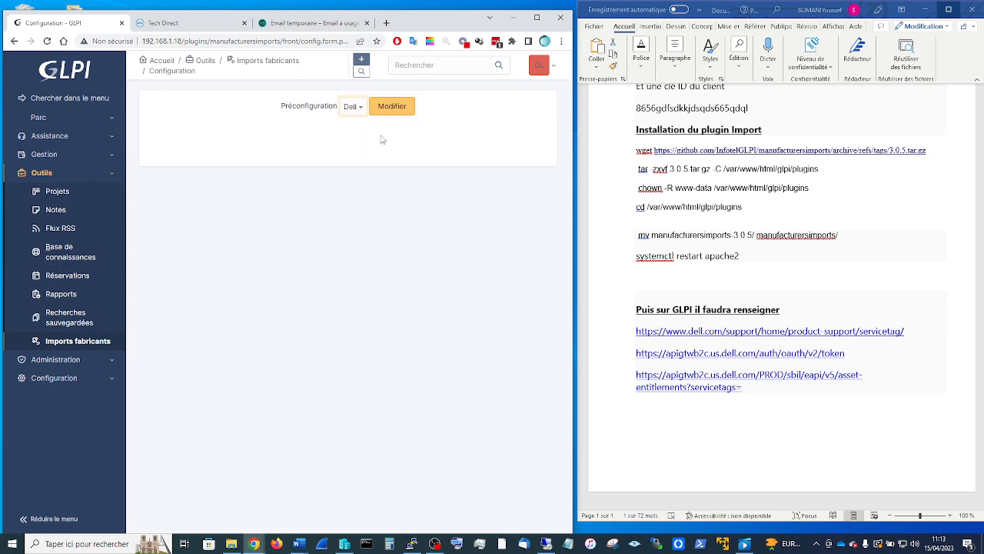
click(391, 109)
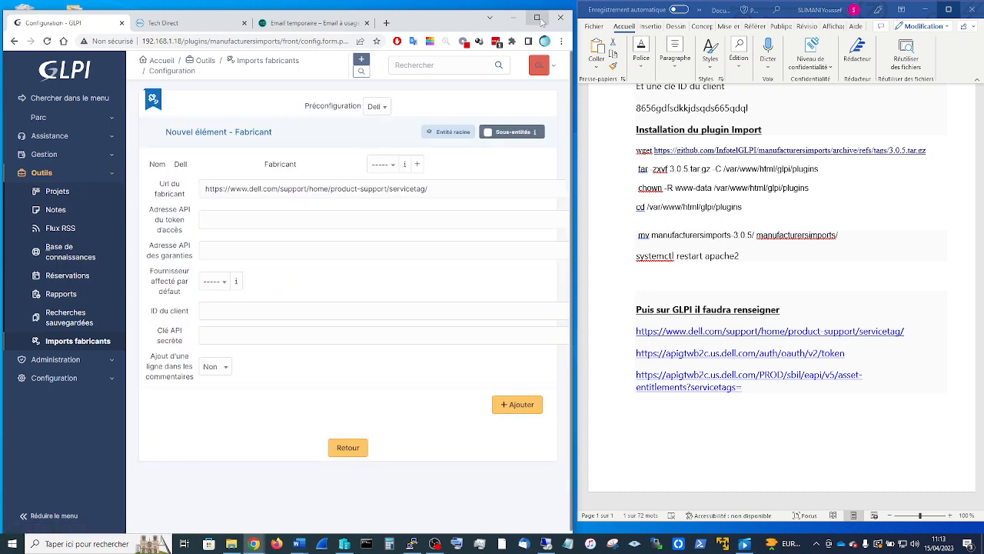
click(540, 17)
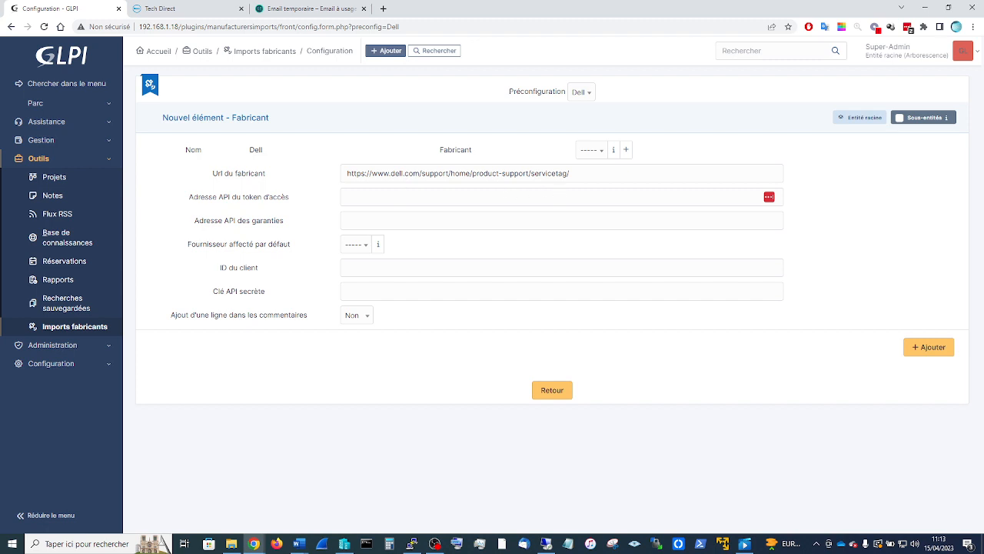
- Paste the Dell access-token and warranty API URLs from the notes into their address fields
click(948, 7)
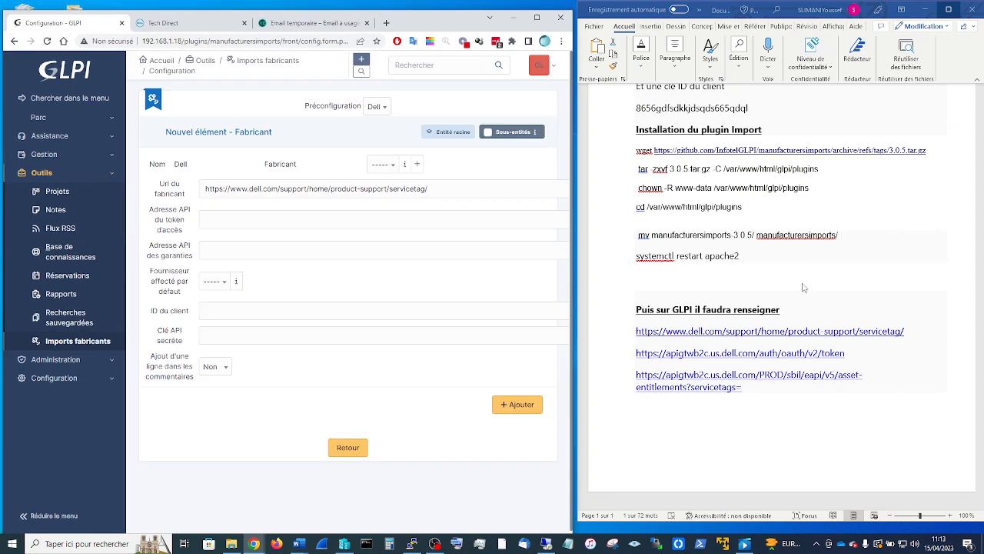
click(876, 353)
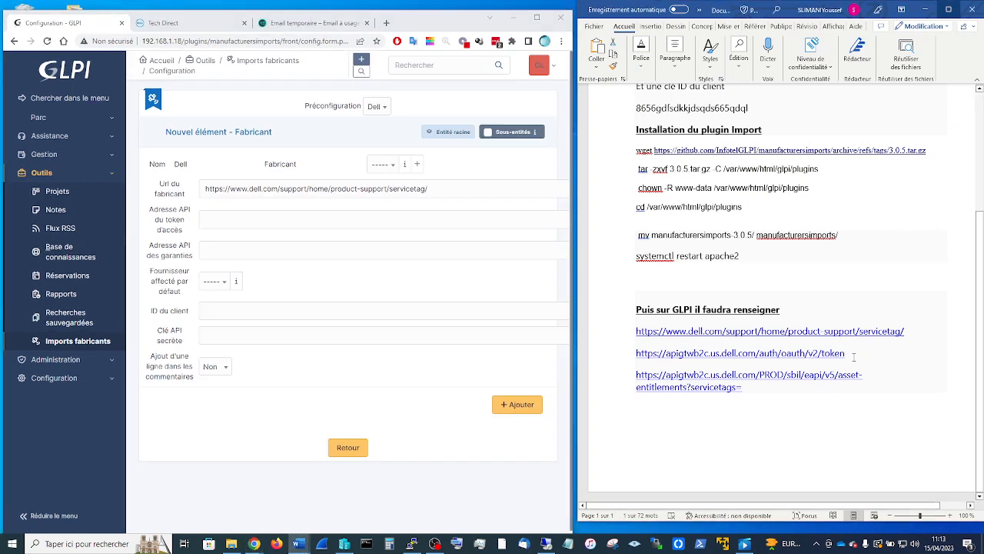
drag(852, 354, 620, 358)
key(ctrl+c)
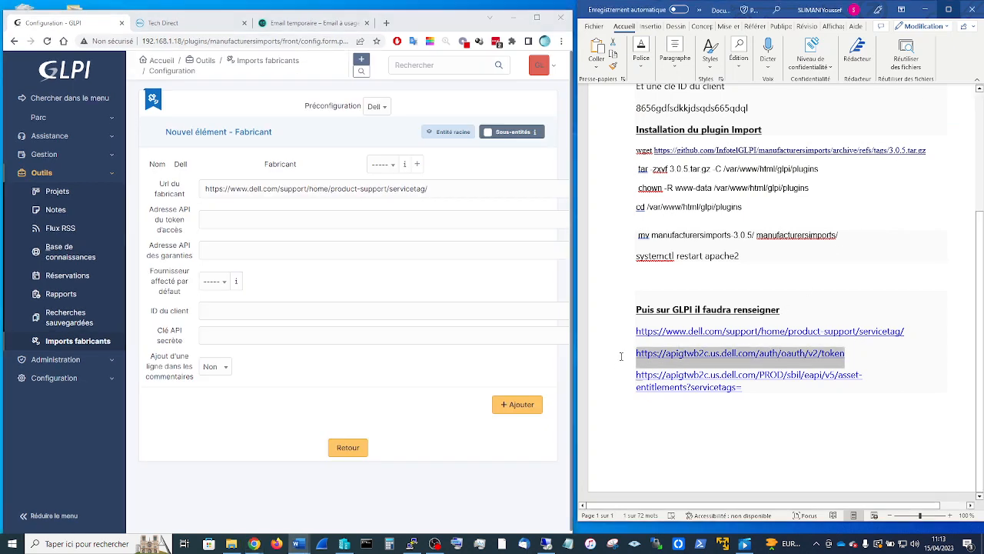
click(243, 219)
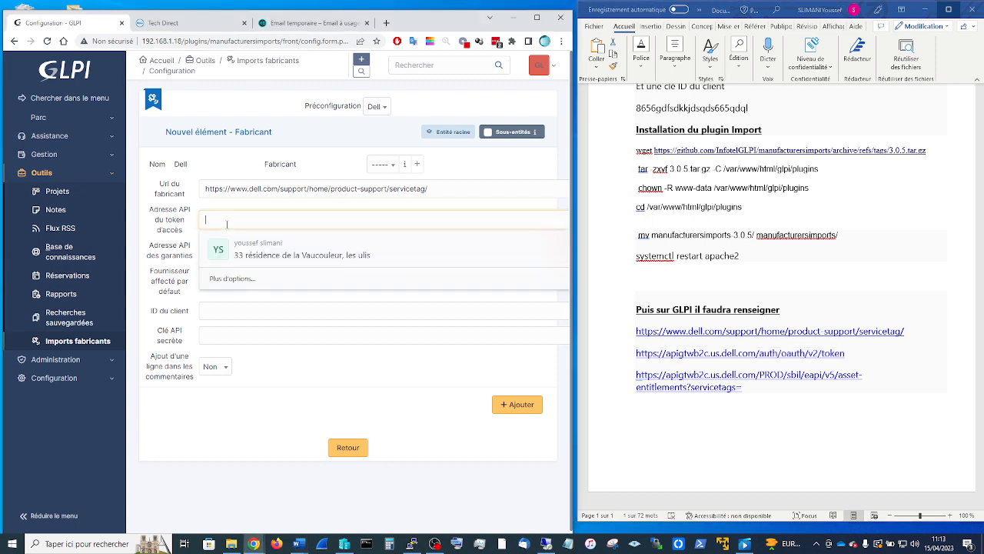
key(ctrl+v)
click(804, 376)
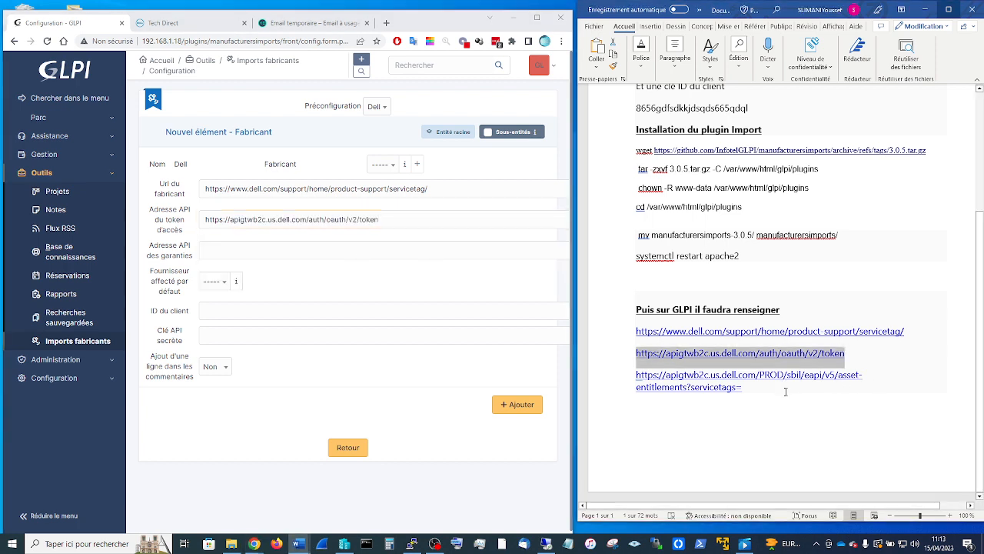
drag(785, 389, 607, 370)
key(ctrl+c)
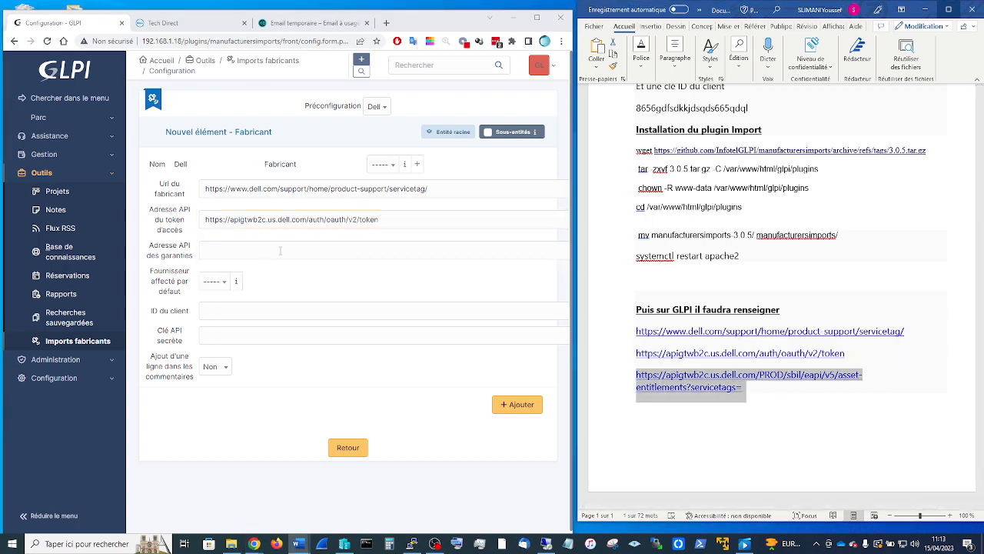
click(269, 246)
key(ctrl+v)
- Set Dell as the default supplier and copy the client ID from the notes
click(212, 280)
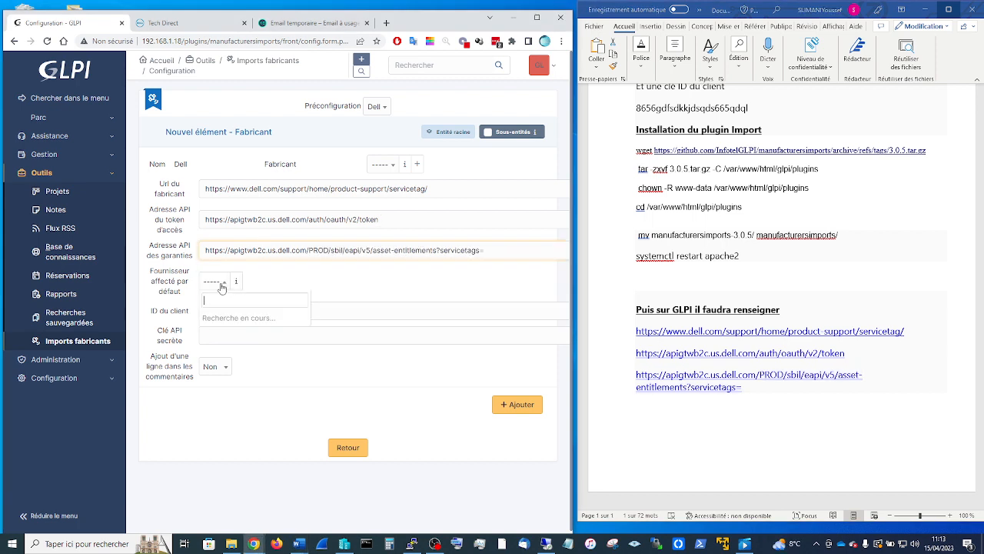
click(219, 333)
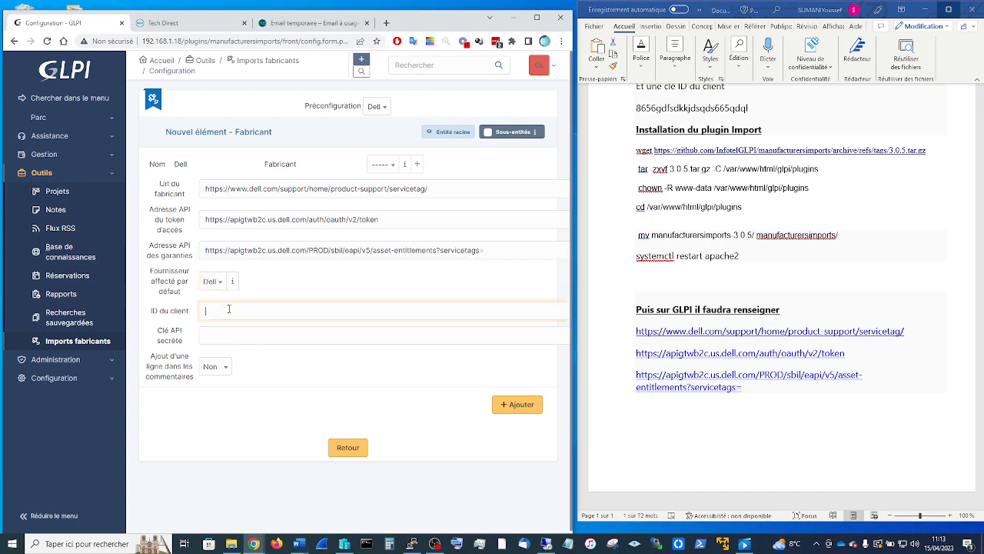
scroll(822, 189, up, 1)
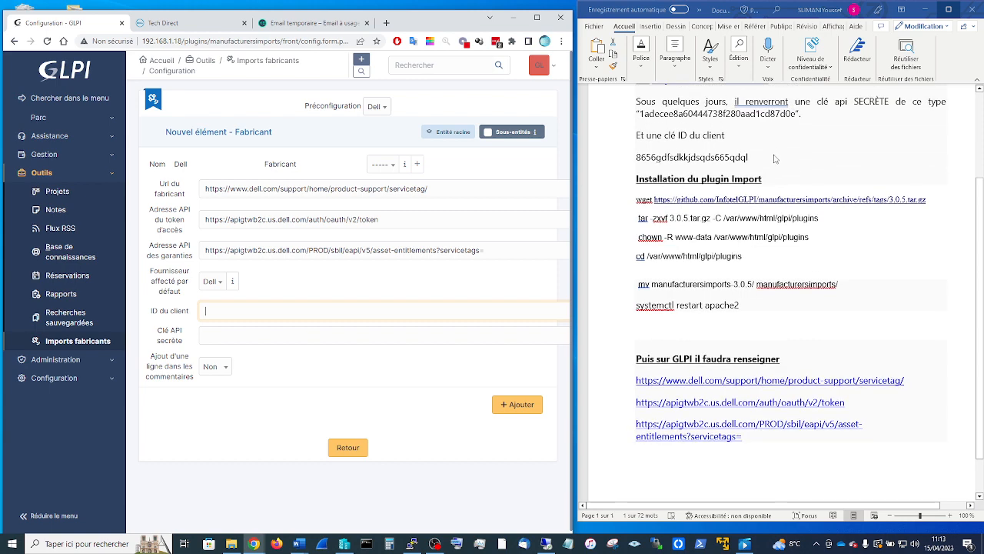
drag(751, 159, 619, 161)
drag(763, 164, 623, 160)
key(ctrl+c)
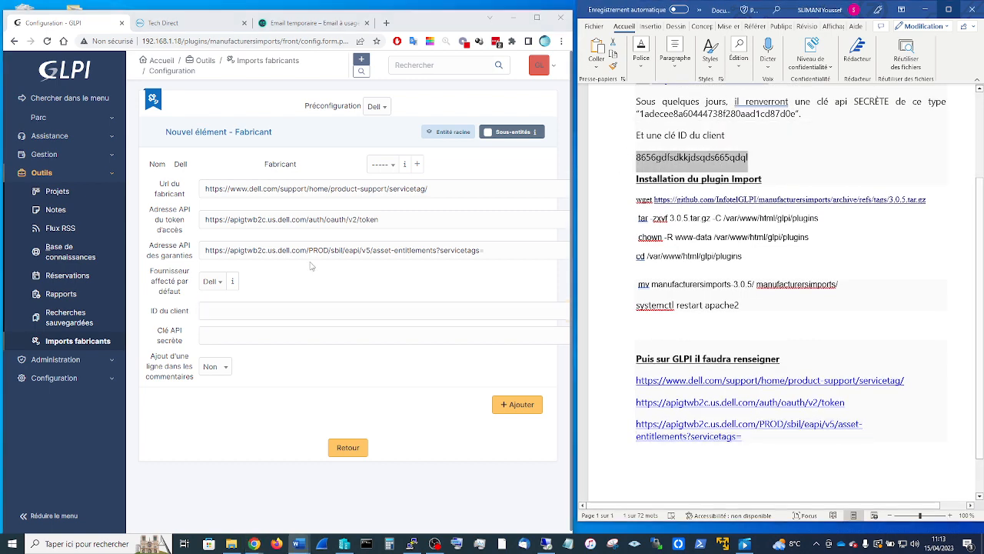
- Paste the client ID, enter the secret API key, and set comment lines to Oui
click(238, 311)
key(ctrl+v)
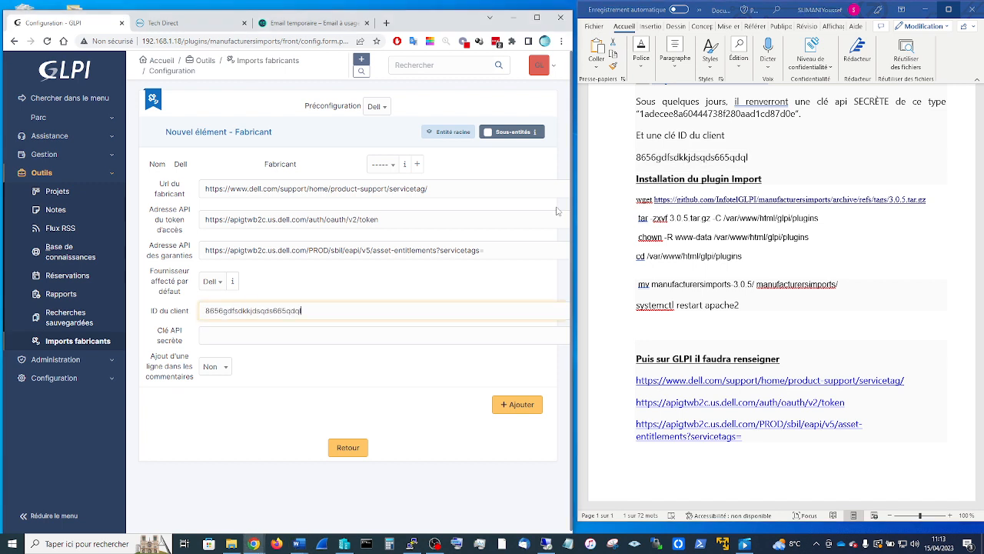
key(ctrl+v)
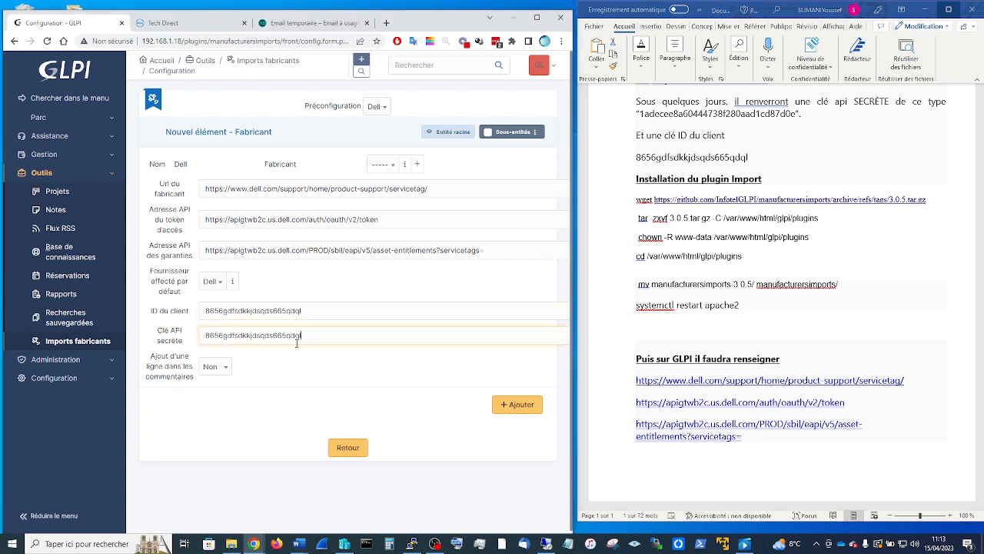
text(hjnfjhf)
click(215, 367)
click(209, 400)
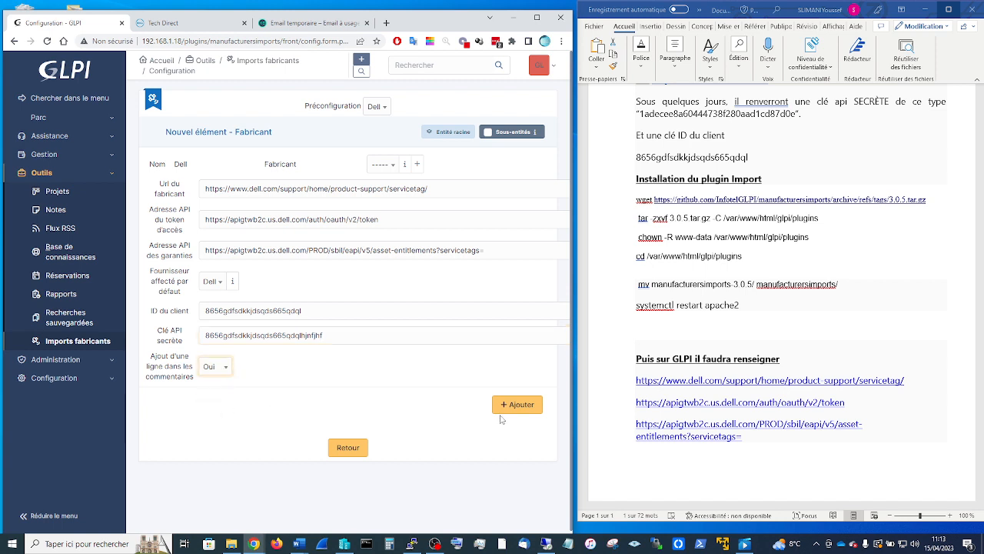
- Choose Dell Inc. as the Fabricant and add the Dell configuration
click(391, 172)
scroll(404, 249, down, 2)
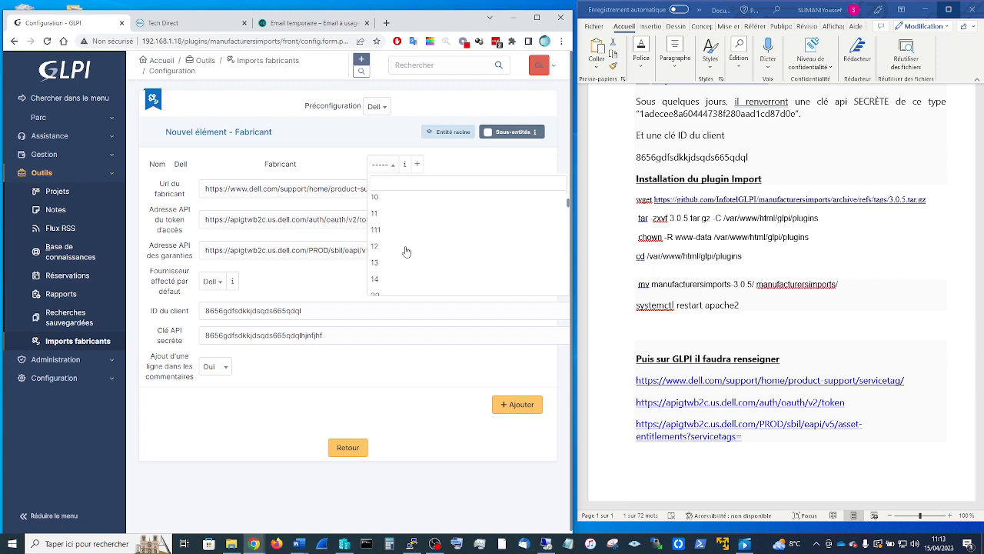
text(dall)
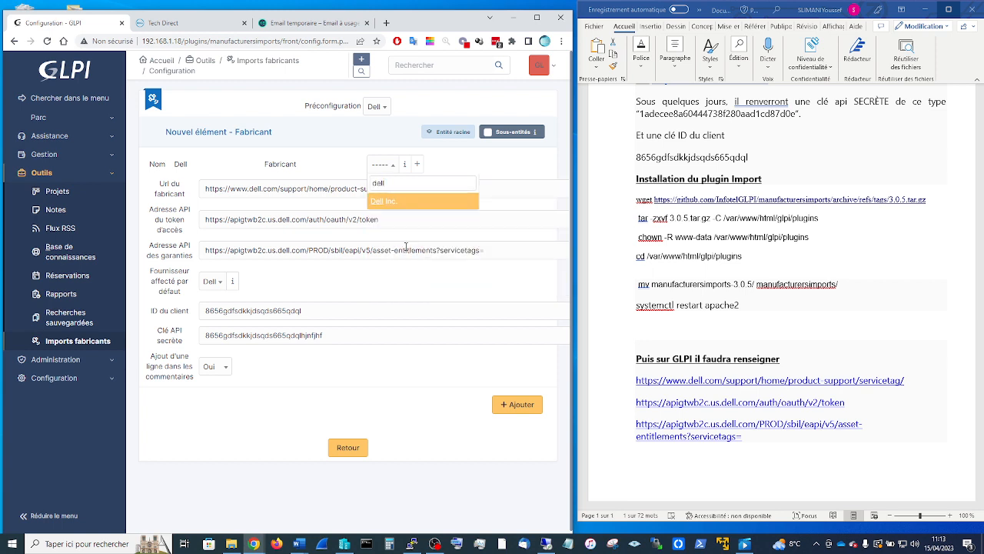
click(389, 201)
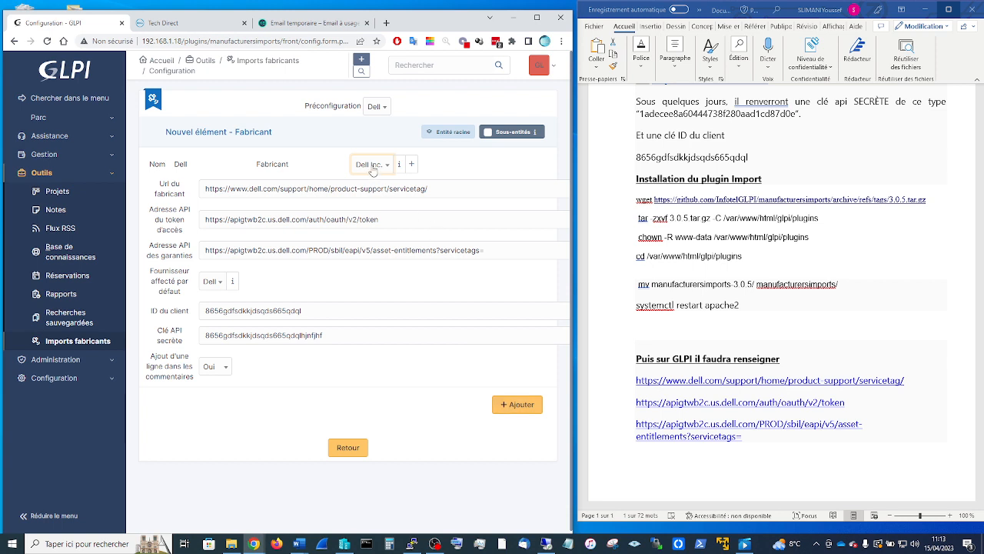
click(517, 405)
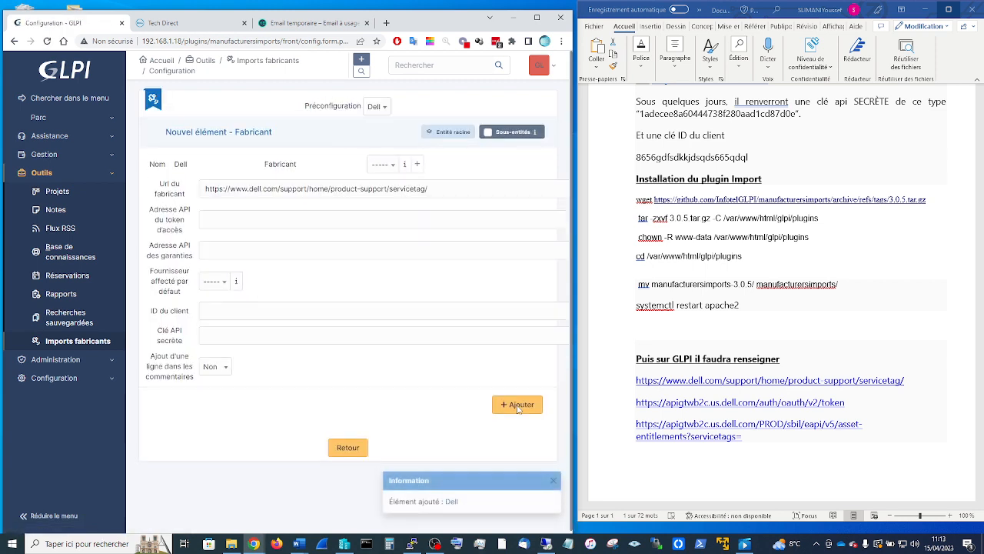
- Filter imports by Moniteur and Dell to list non-imported items, showing one DELL P2411H
click(256, 67)
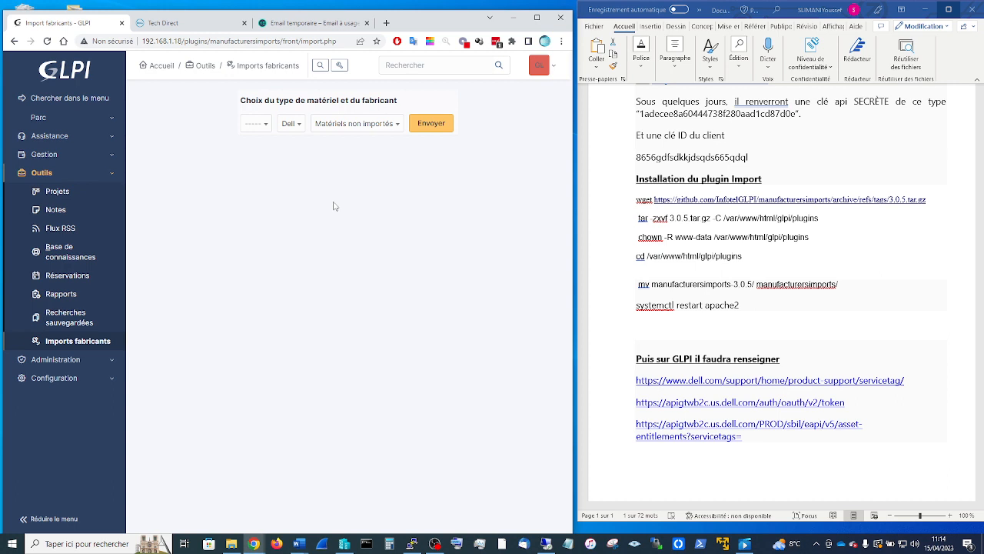
click(261, 125)
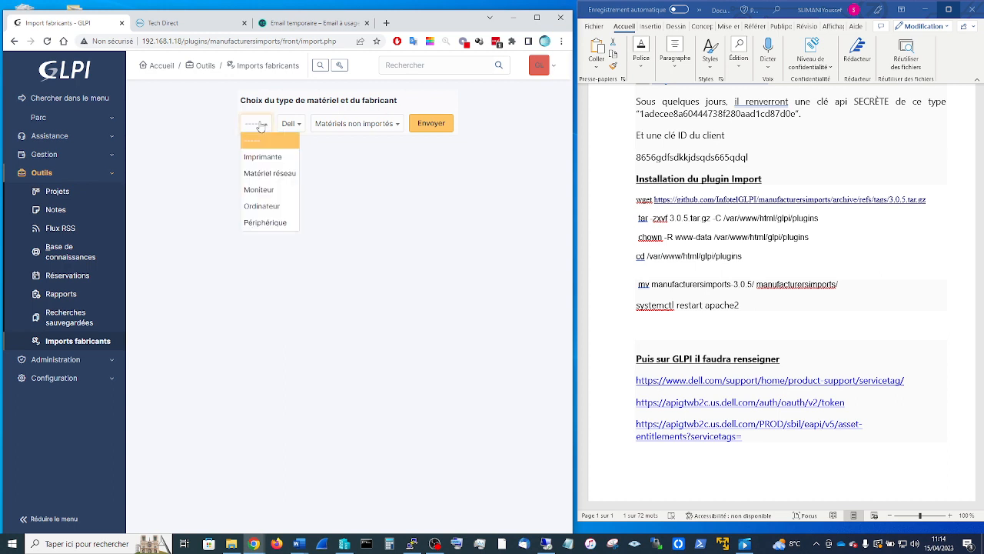
click(262, 190)
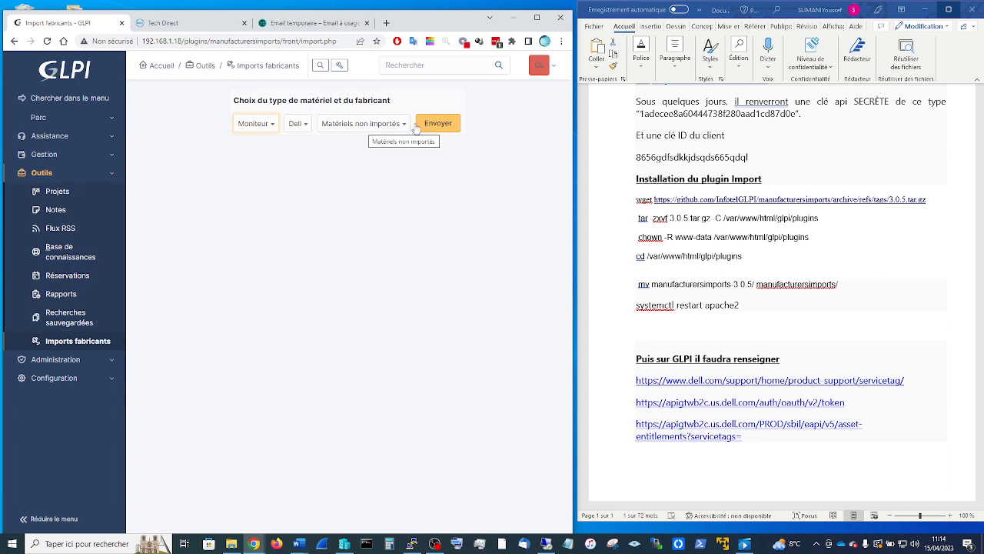
click(446, 126)
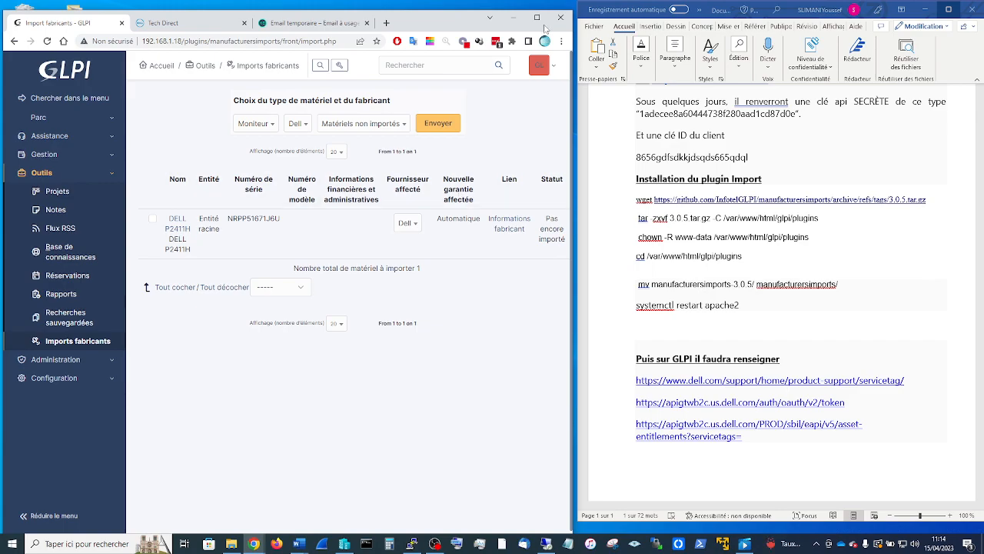
- Select the DELL P2411H monitor and submit the Importer bulk action
click(537, 17)
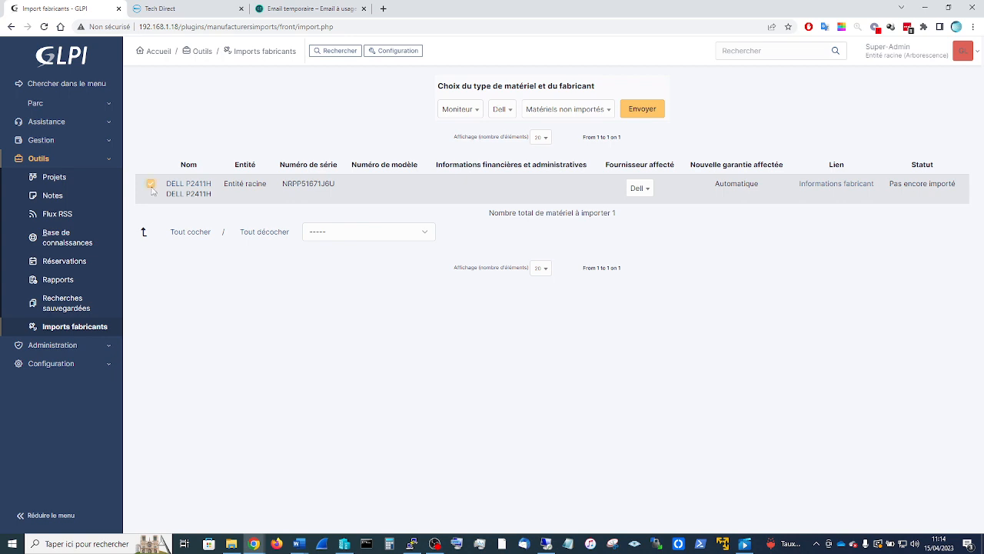
click(151, 186)
drag(958, 186, 894, 186)
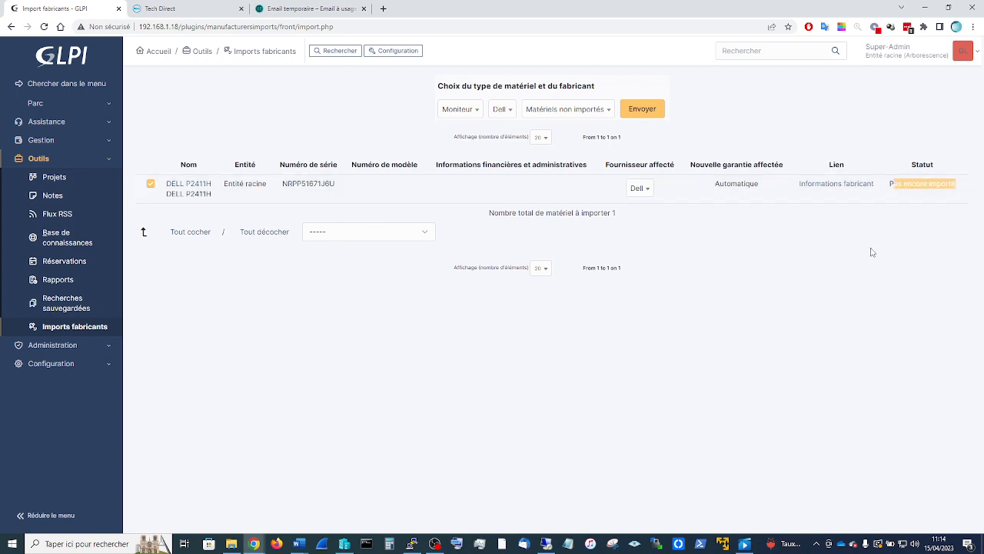
click(872, 252)
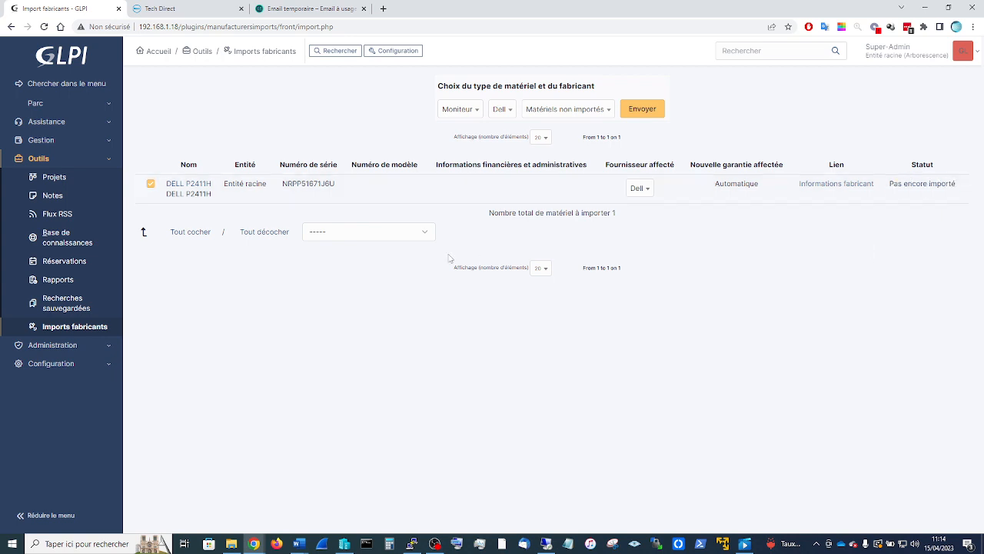
click(150, 186)
click(334, 234)
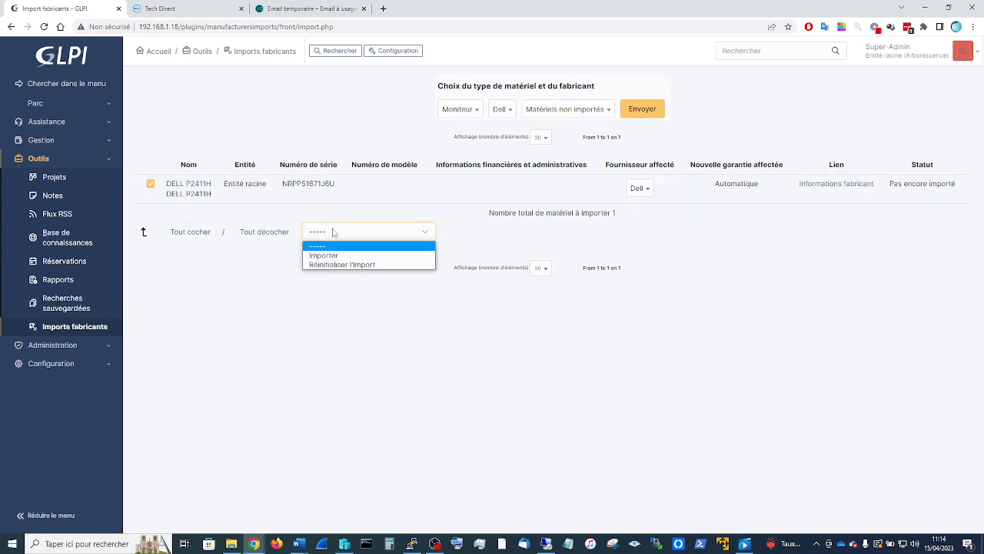
click(333, 252)
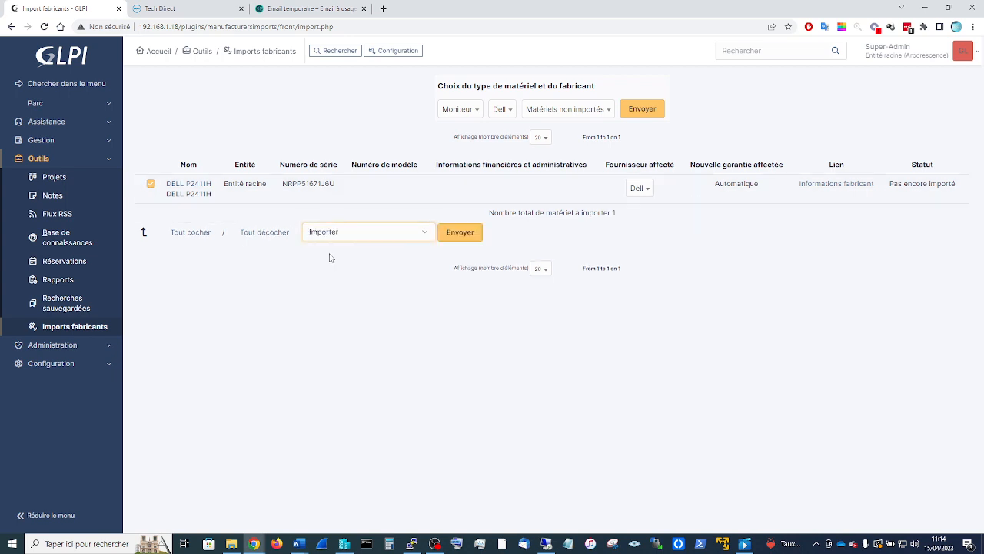
click(458, 233)
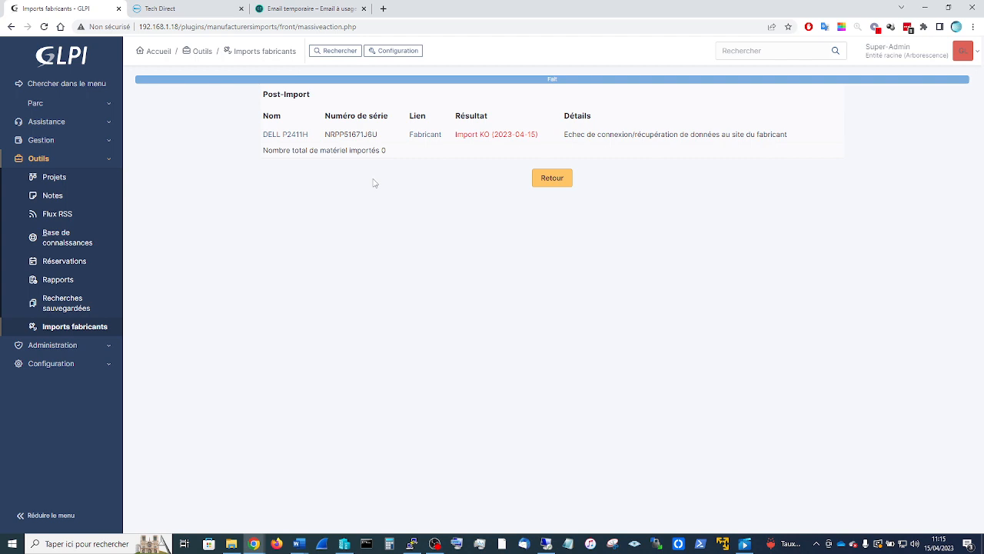
- Check the import manufacturer stays on Dell, then open Configuration > Plugins
click(74, 329)
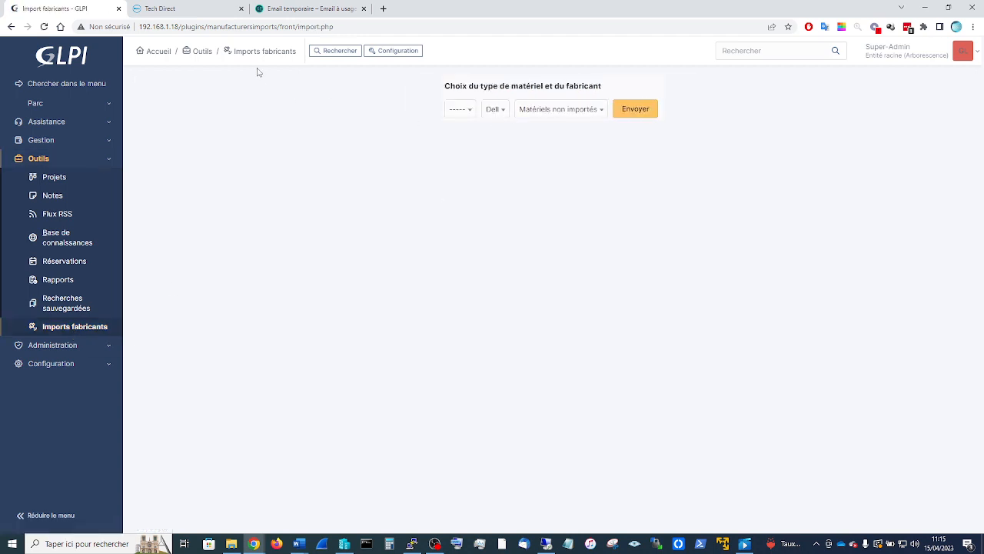
click(496, 114)
click(497, 116)
click(54, 366)
click(51, 401)
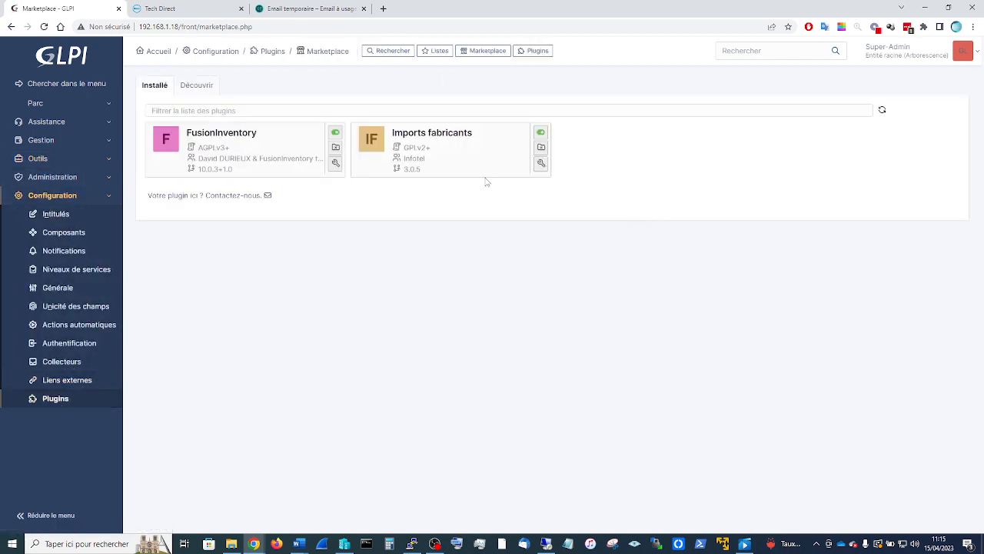
- Open the Imports fabricants plugin settings, view the HP entry, then open the second Dell entry
click(541, 164)
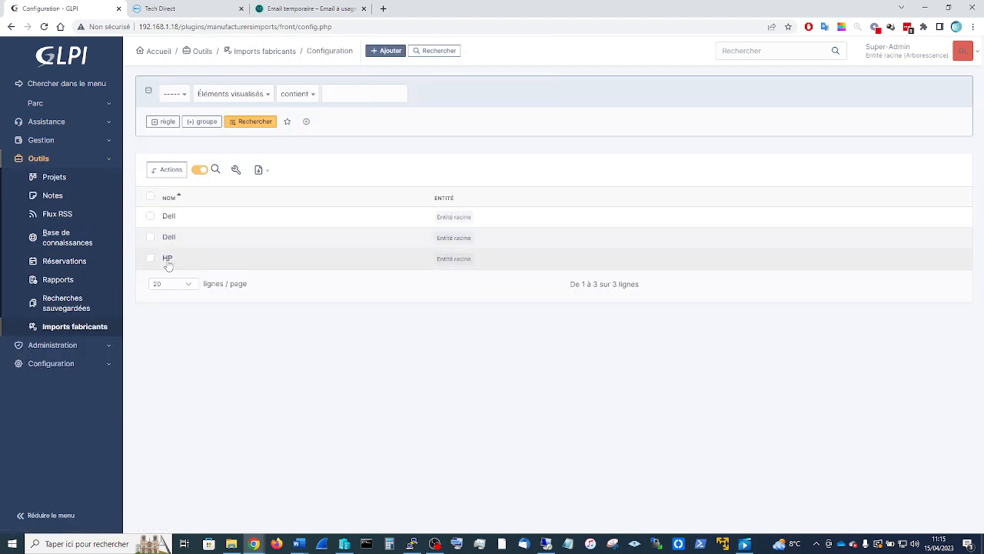
click(168, 259)
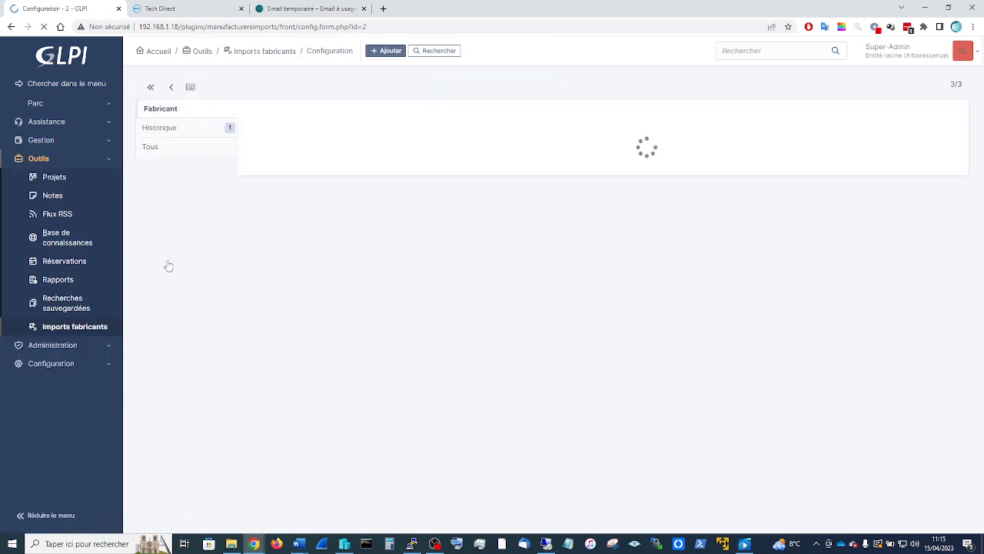
key(alt+Left)
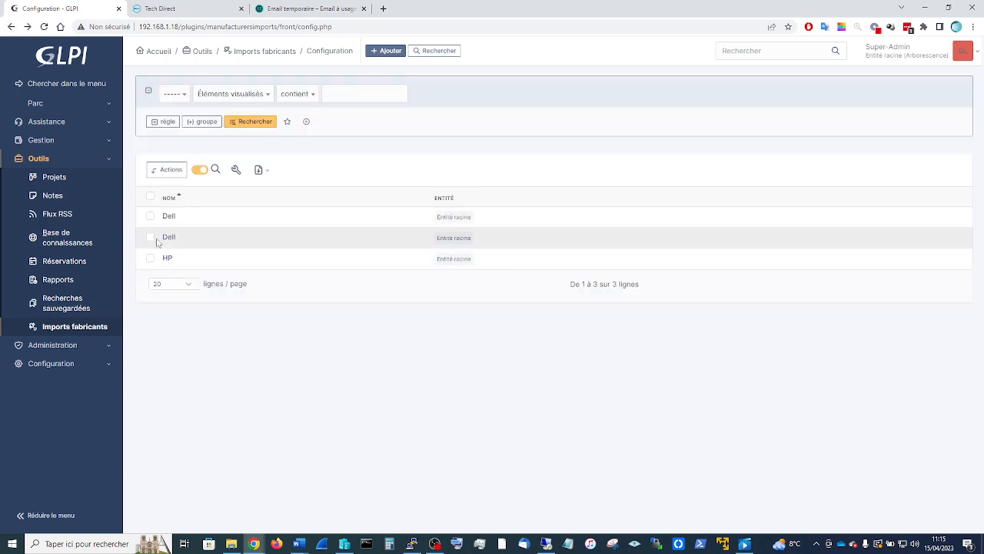
click(166, 241)
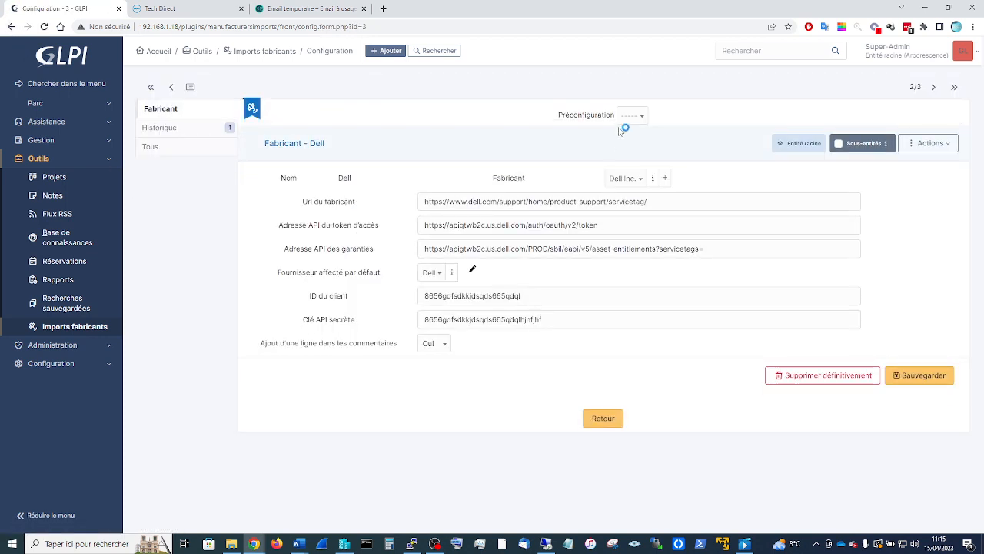
click(630, 117)
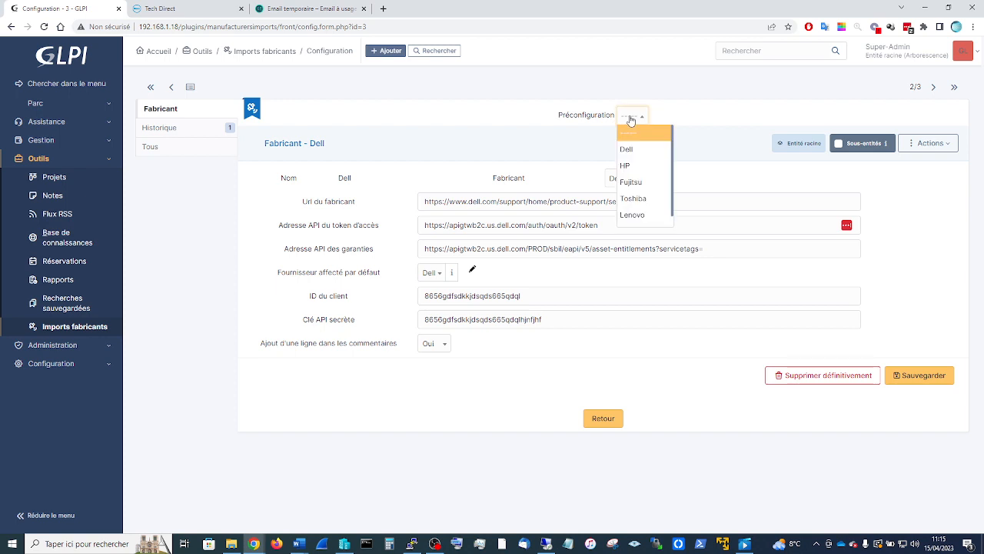
click(701, 114)
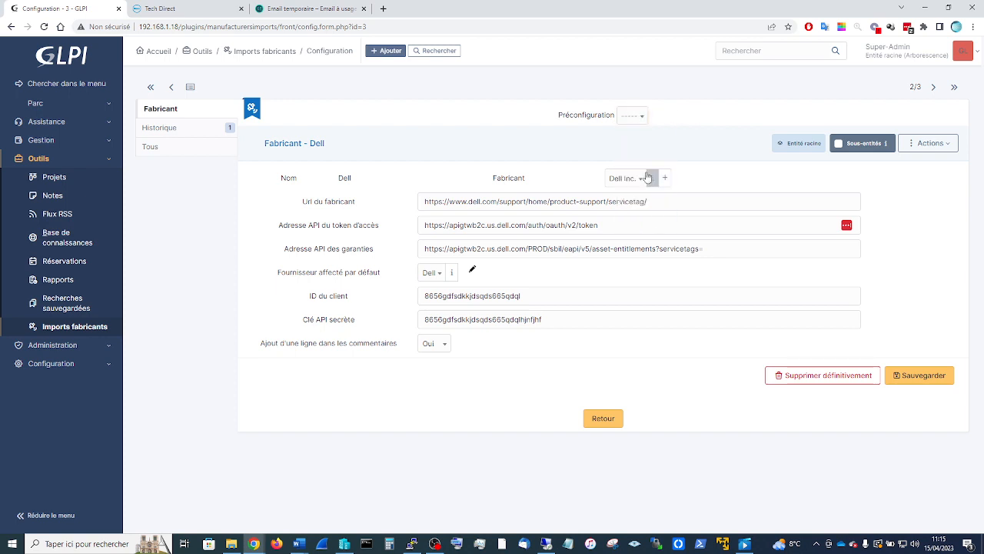
- Inspect the first Dell entry, then permanently delete it as the duplicate
click(12, 27)
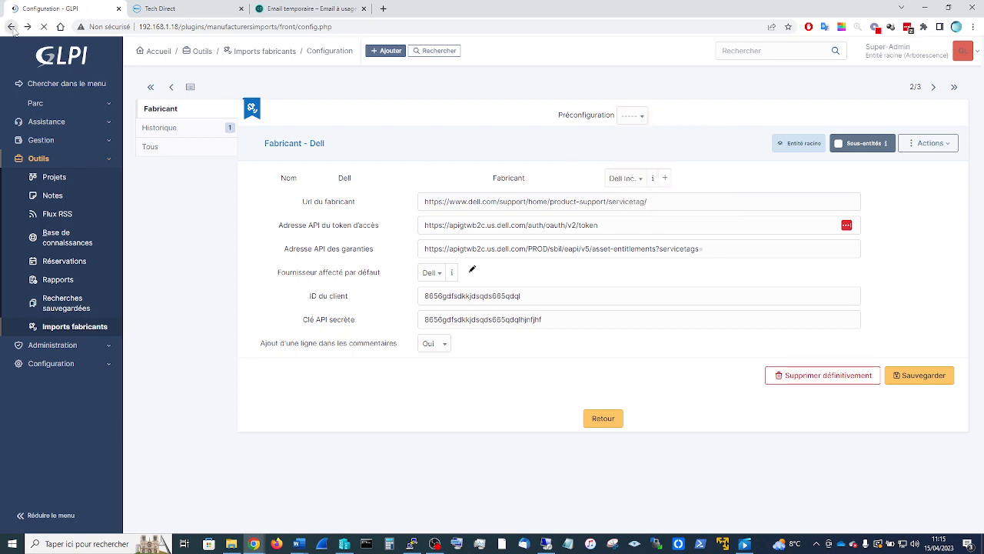
click(171, 218)
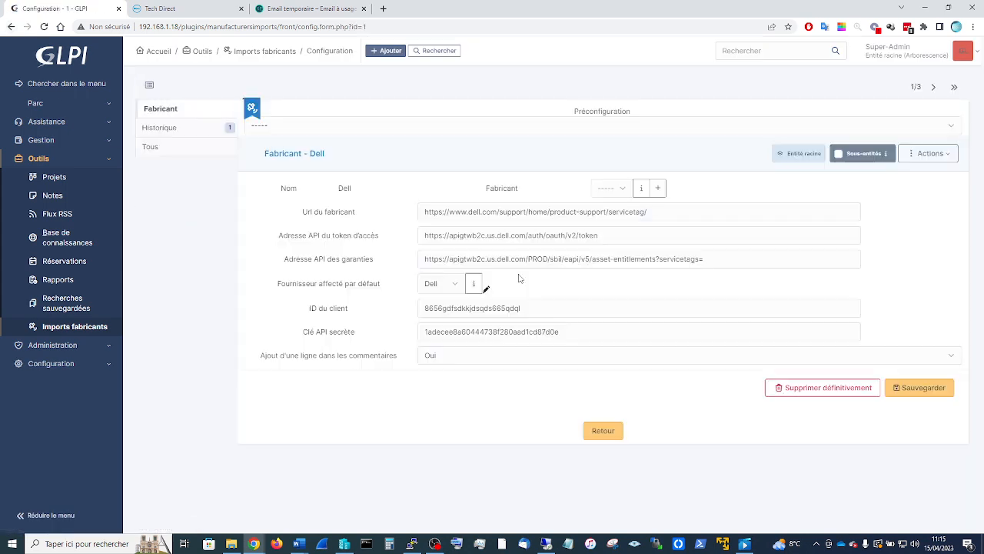
click(646, 183)
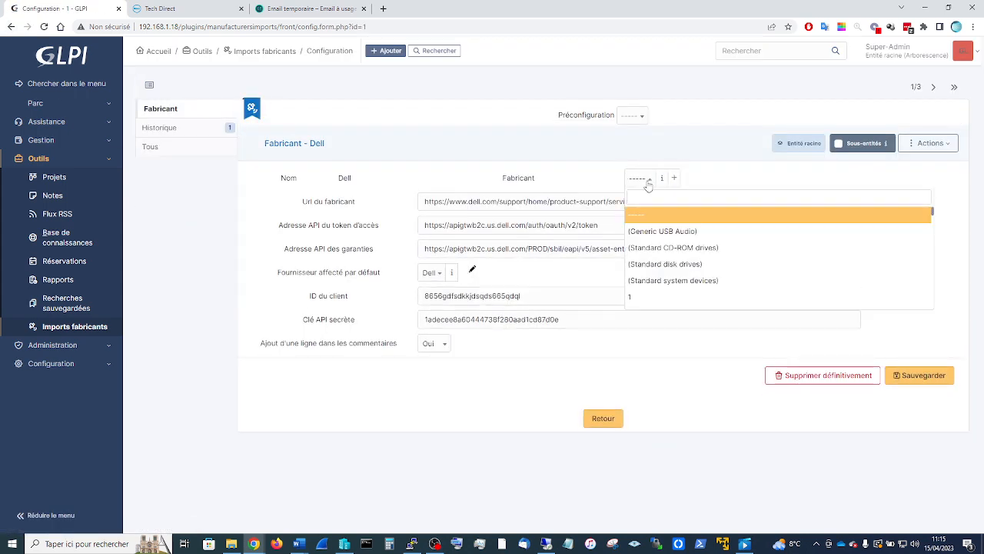
click(12, 27)
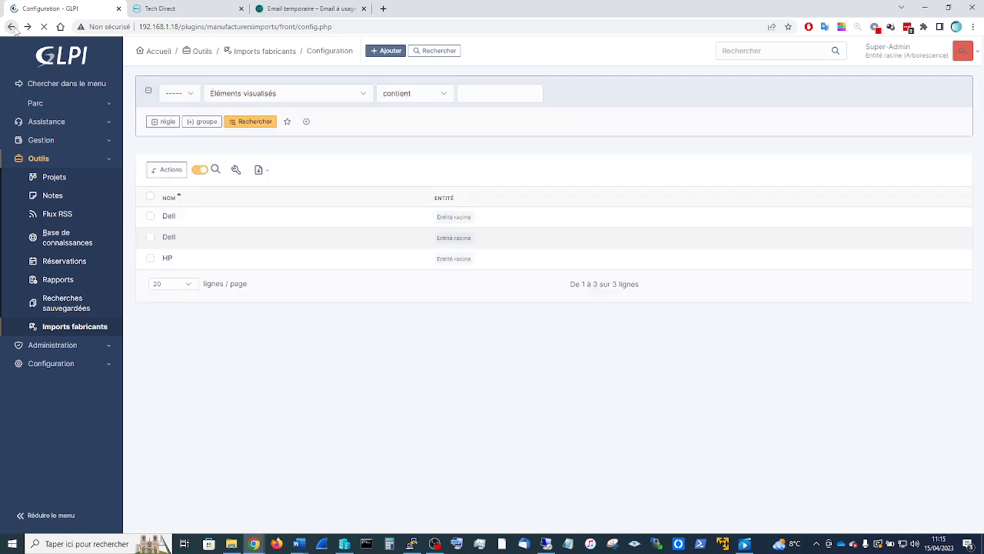
click(150, 217)
click(166, 169)
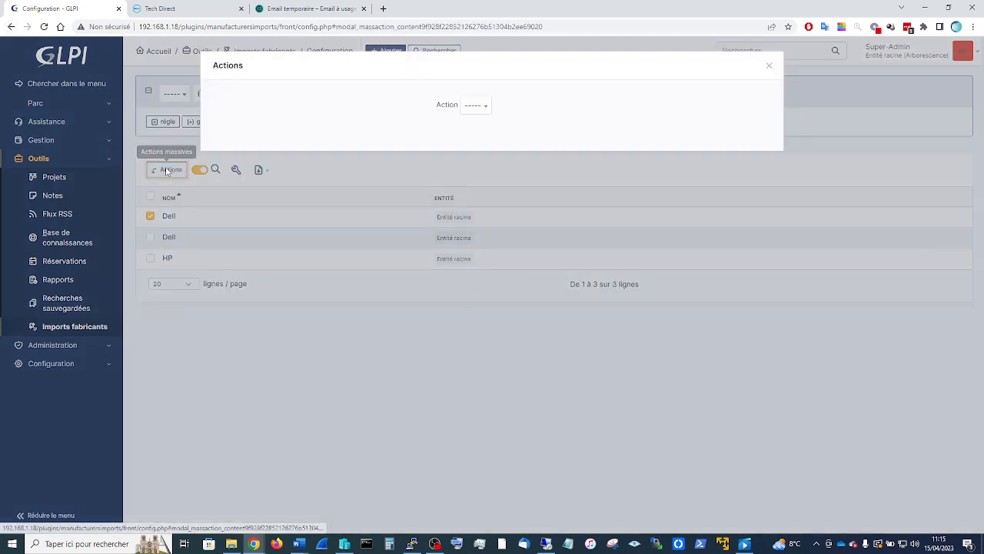
click(477, 108)
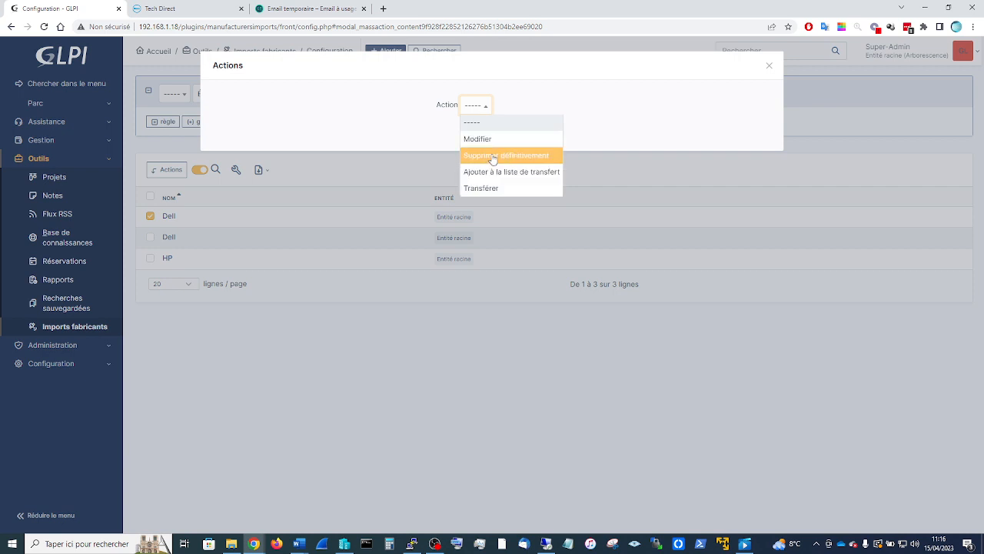
click(493, 159)
click(465, 131)
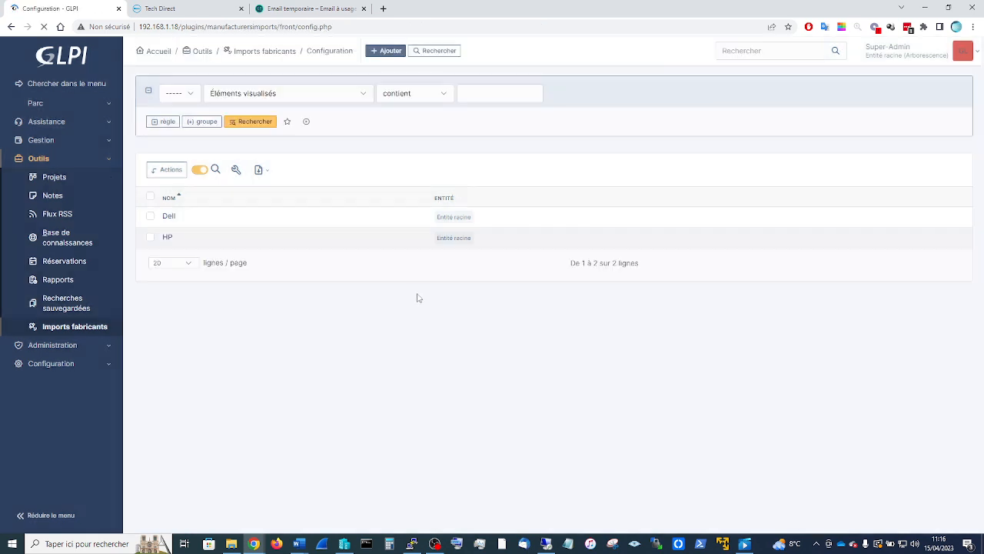
- Search 'hp' in the HP entry's Fabricant list, choose HP Inc., and save
click(166, 243)
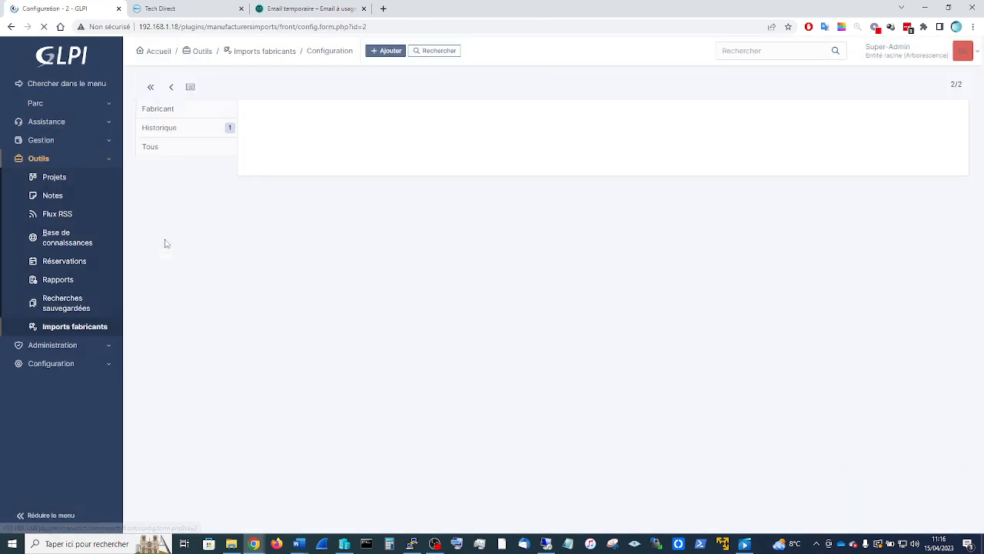
click(639, 182)
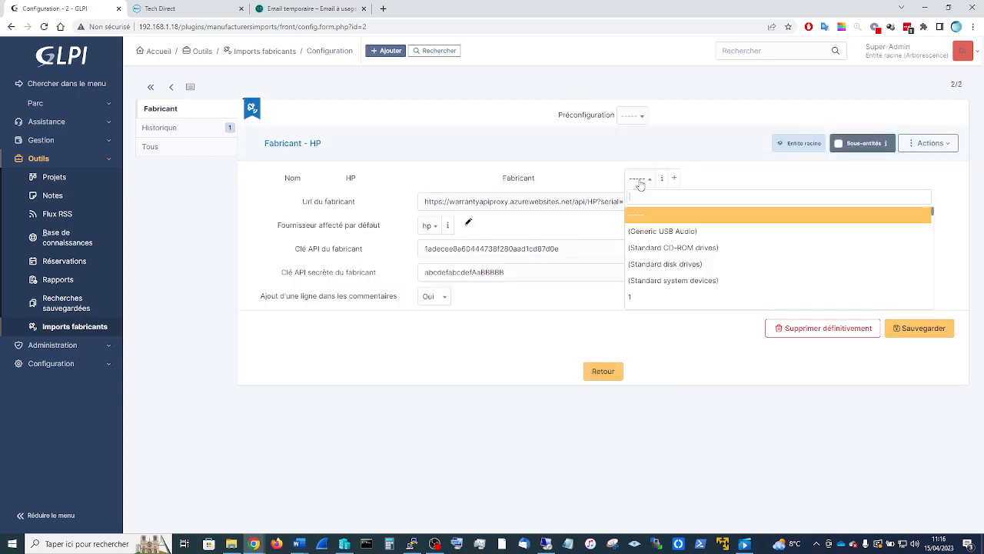
text(hp)
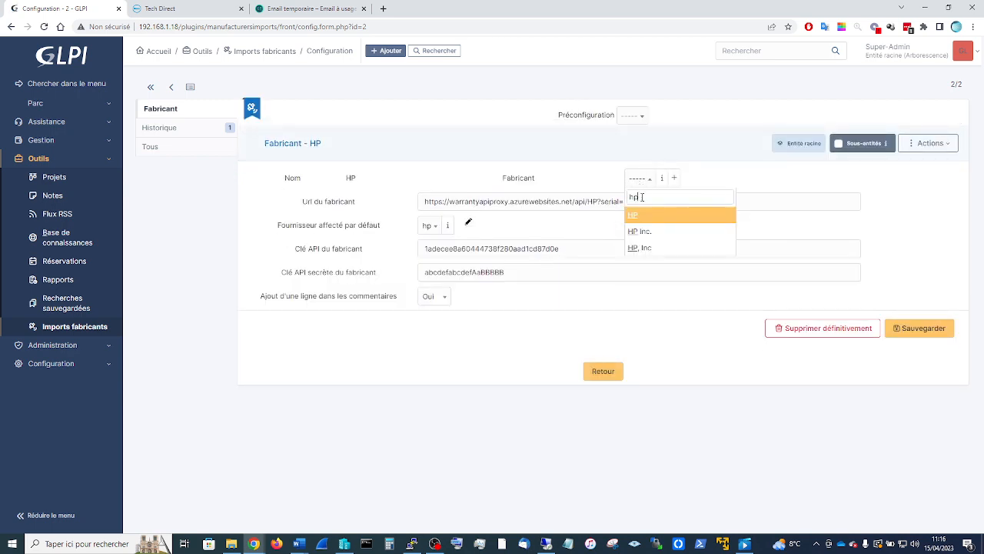
click(649, 233)
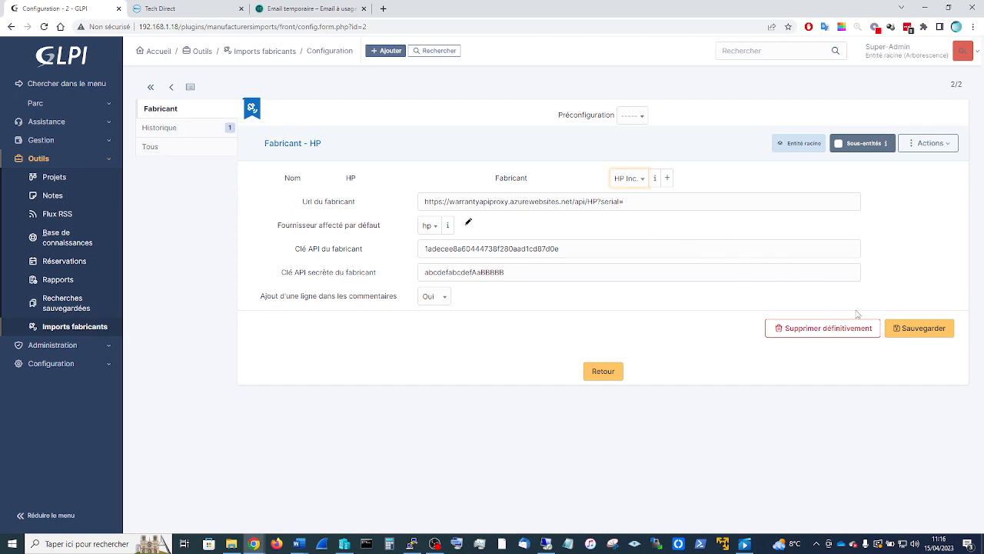
click(917, 329)
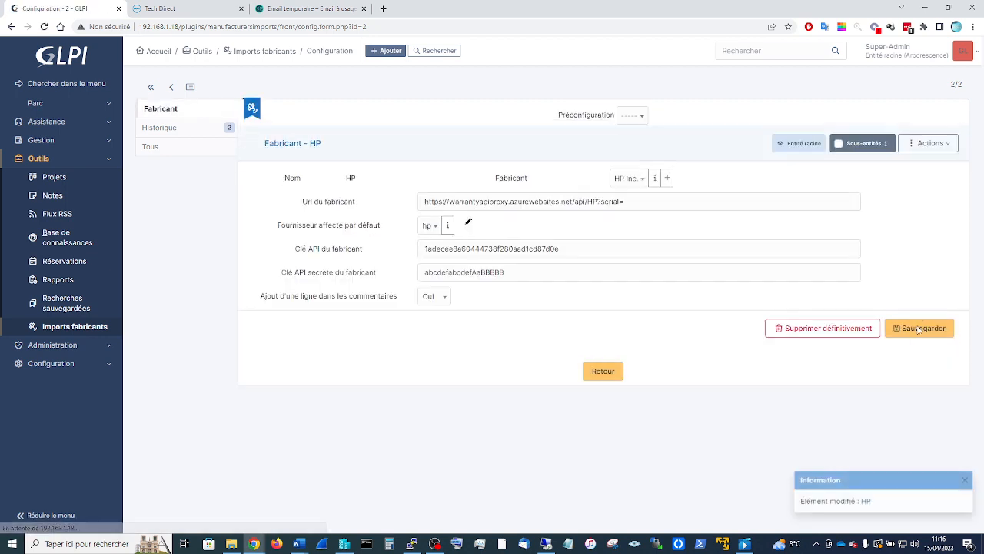
- Search non-imported HP Ordinateur items, find none, then open Parc > Ordinateurs
click(69, 333)
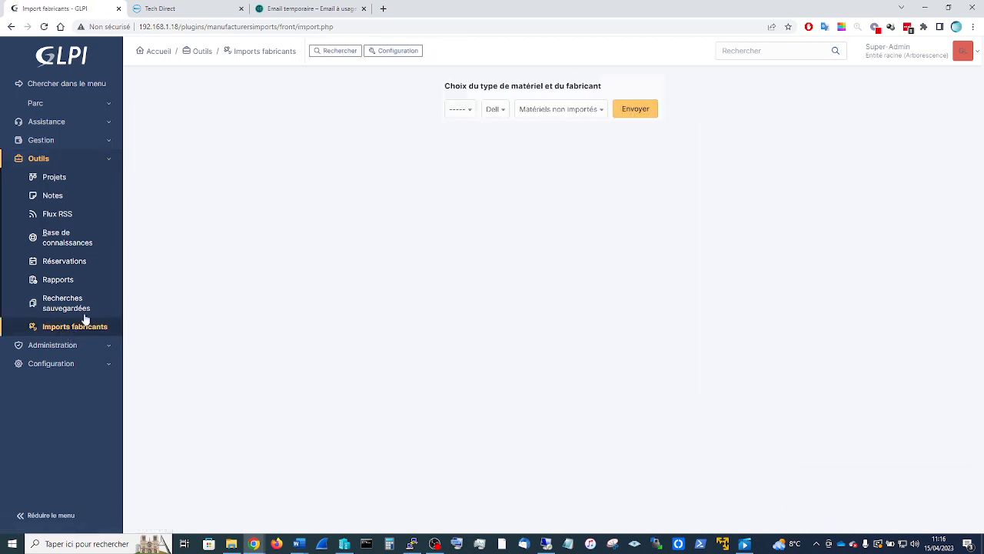
click(496, 111)
click(495, 141)
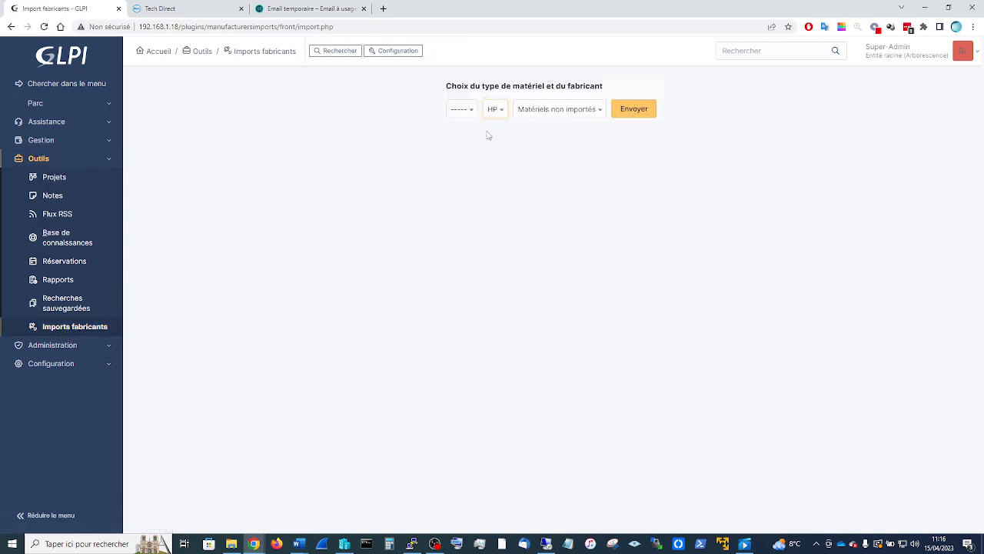
click(471, 114)
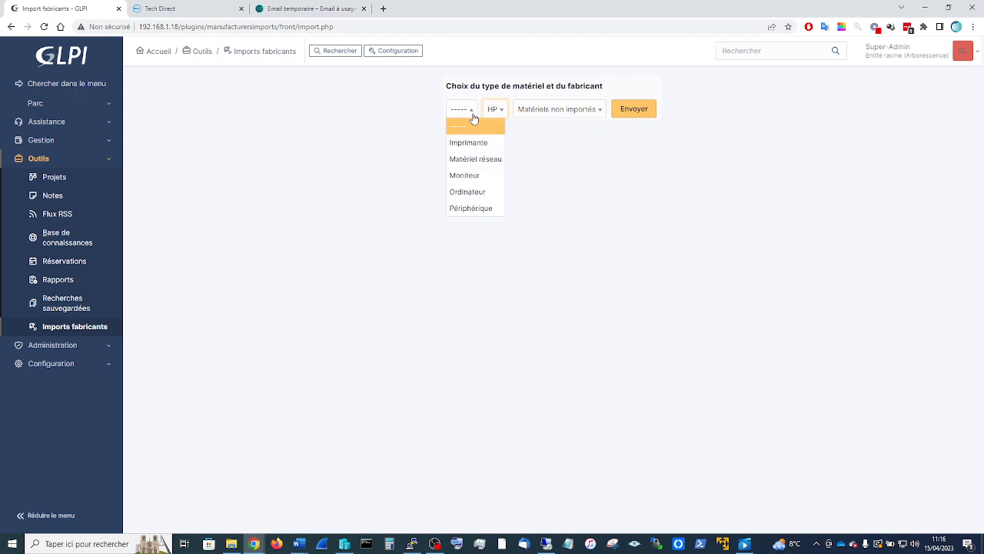
click(470, 193)
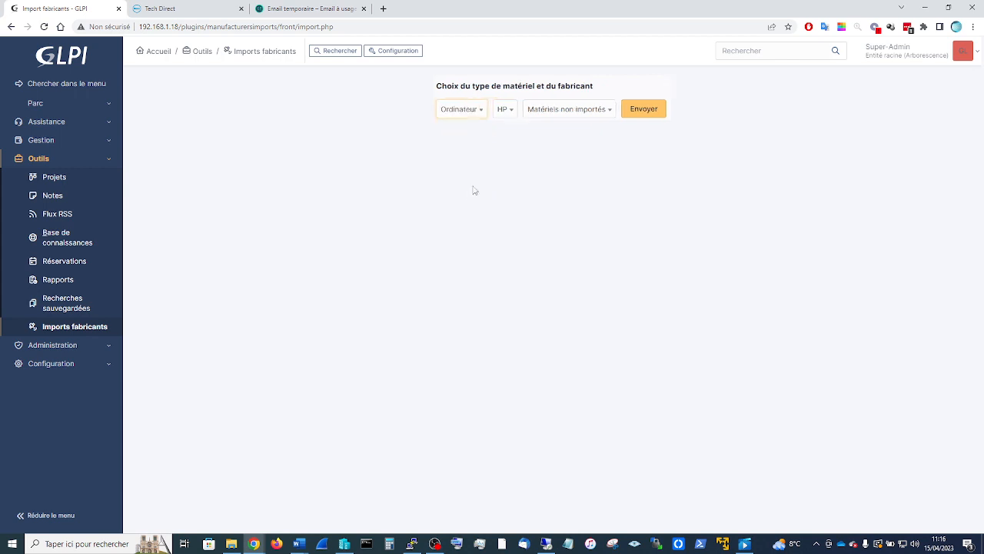
click(646, 110)
click(650, 111)
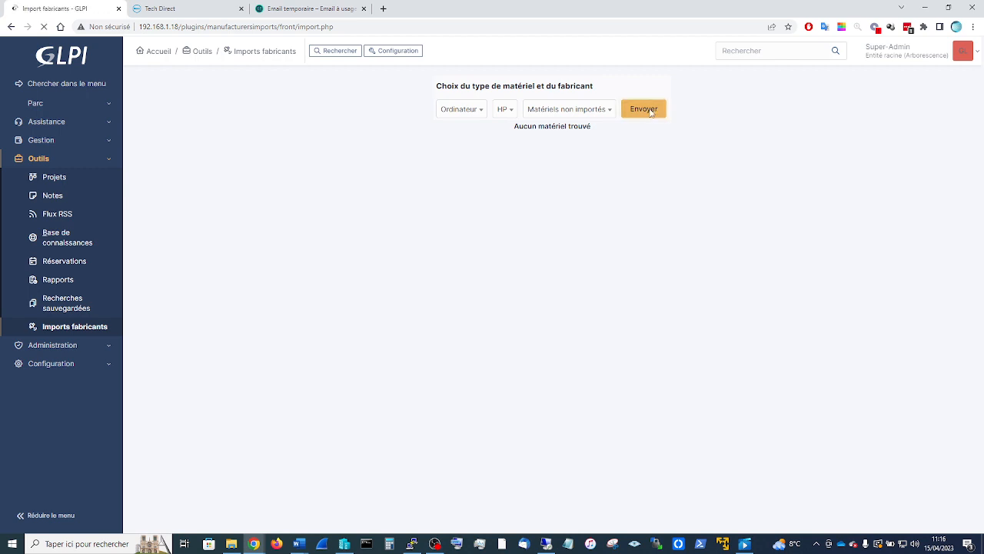
click(37, 104)
click(57, 144)
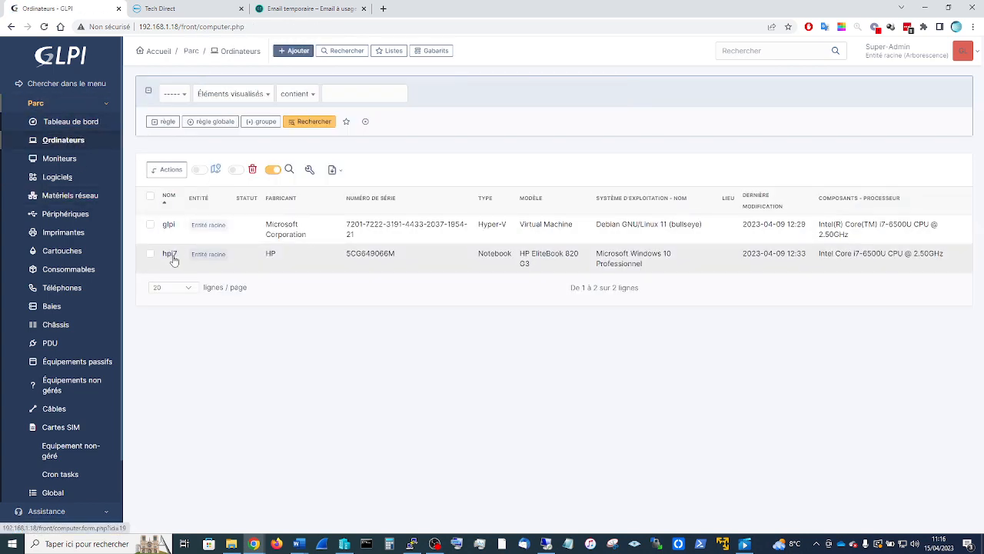
- Change the hpi7 computer's Fabricant from HP to HP Inc. and save it
click(173, 257)
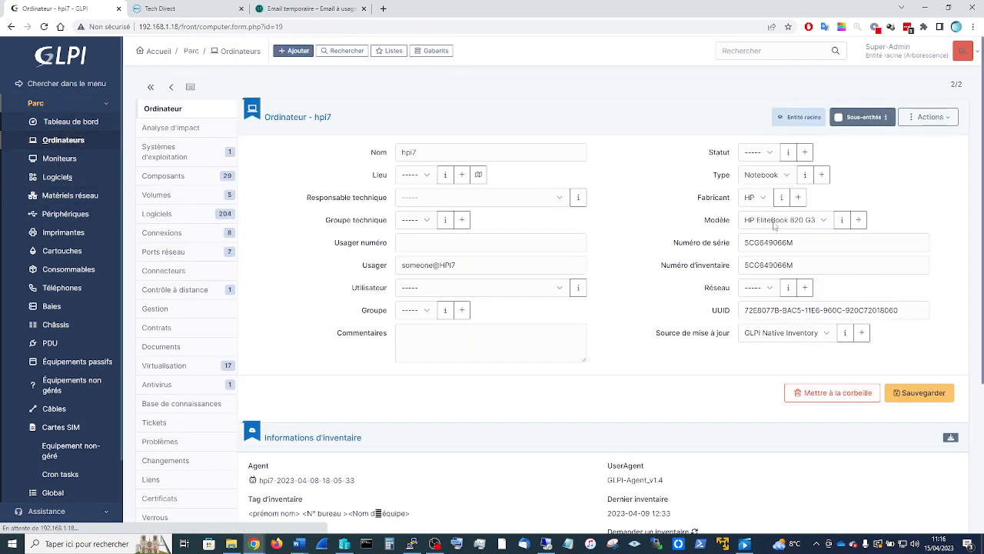
click(758, 200)
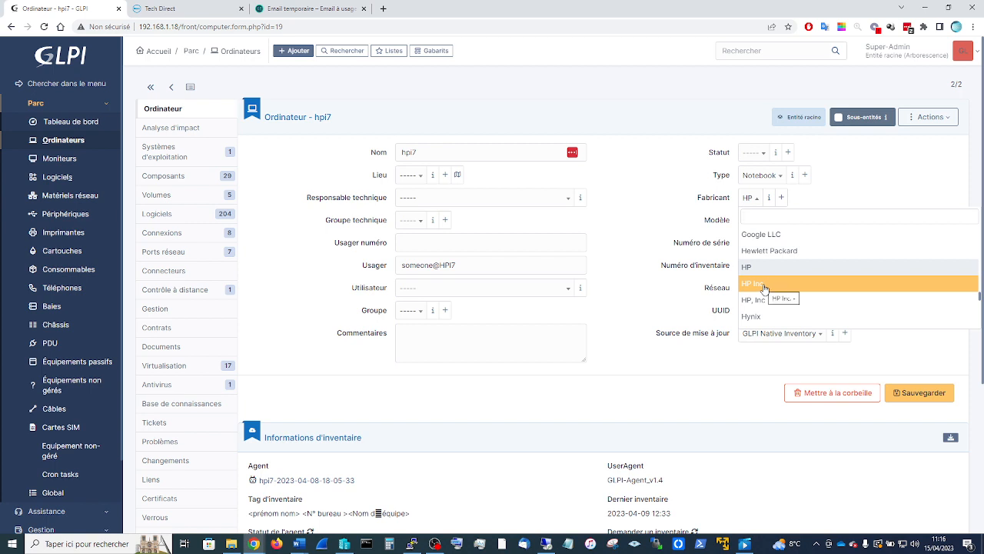
click(764, 288)
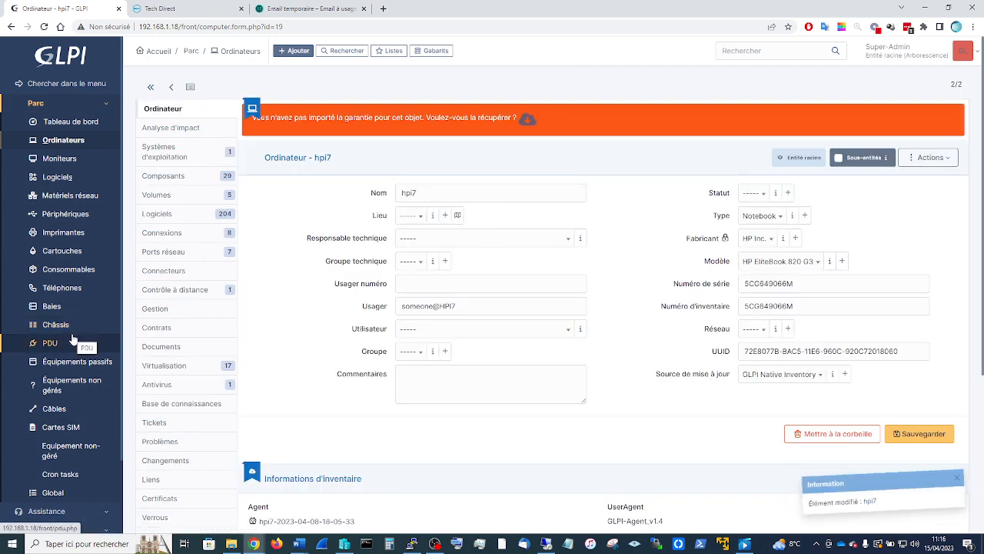
scroll(72, 336, down, 2)
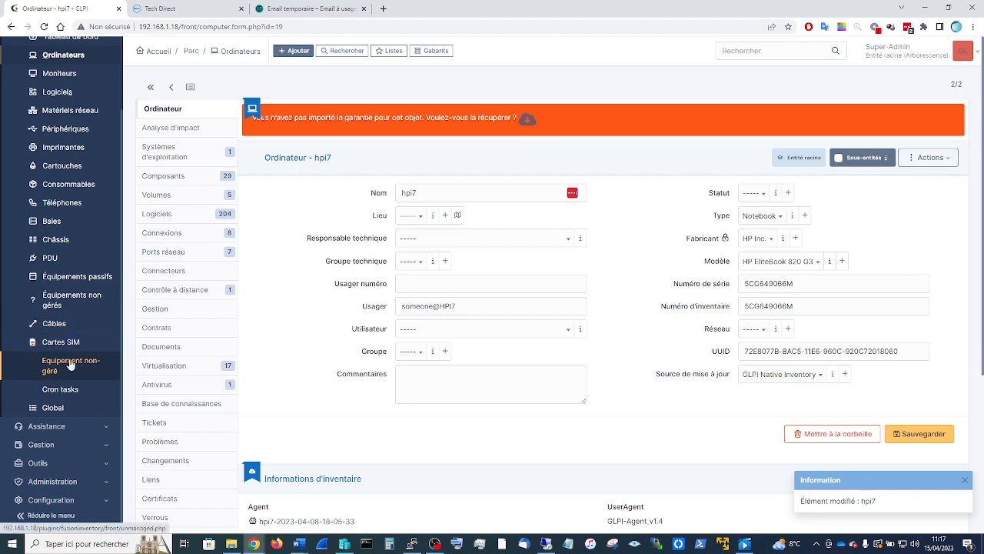
scroll(69, 415, down, 2)
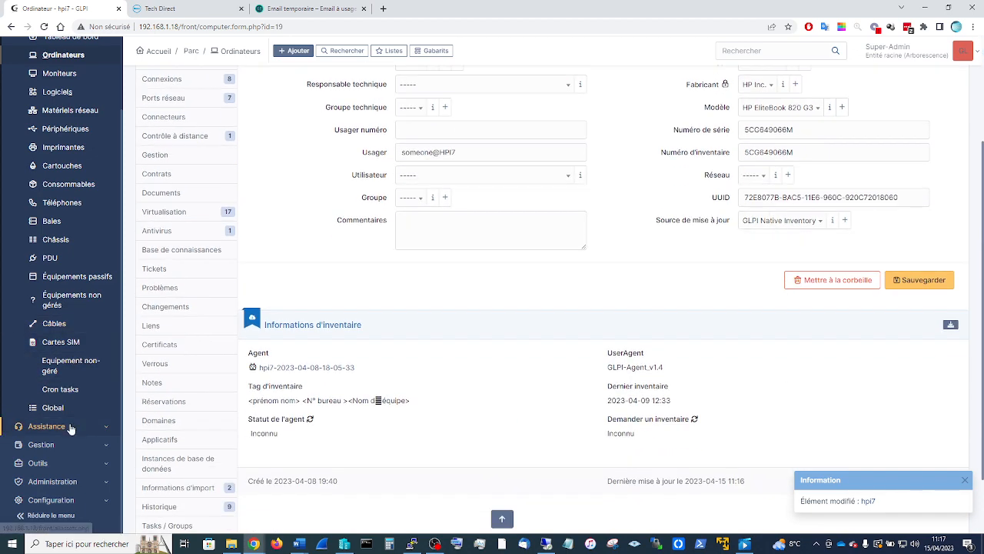
- In Outils > Imports fabricants, list HP computers of type Ordinateur awaiting import
click(48, 462)
click(68, 323)
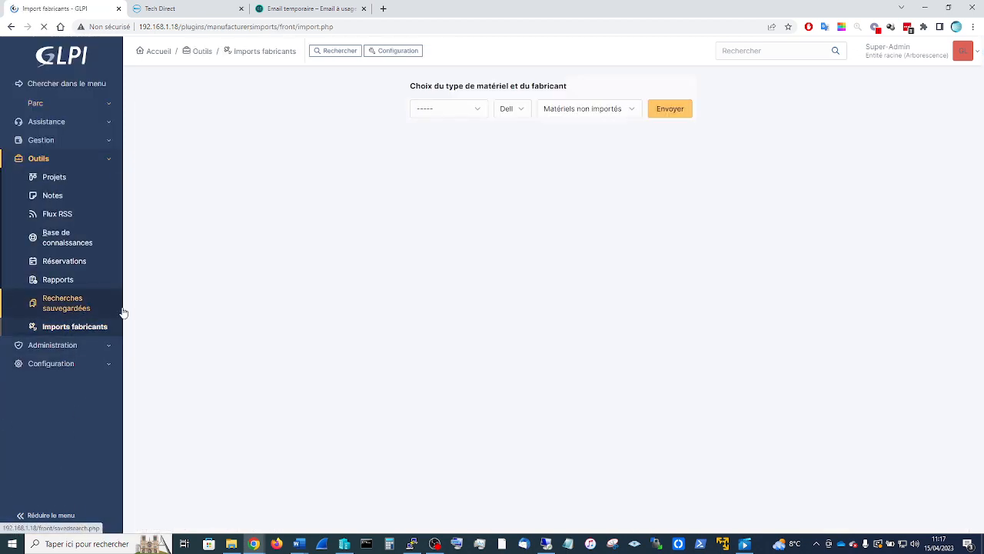
click(485, 112)
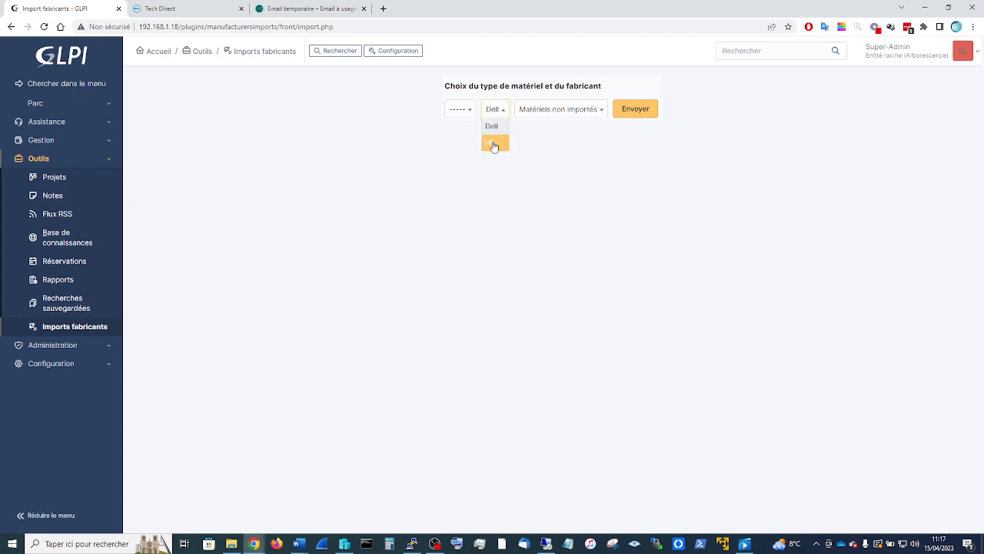
click(494, 142)
click(471, 113)
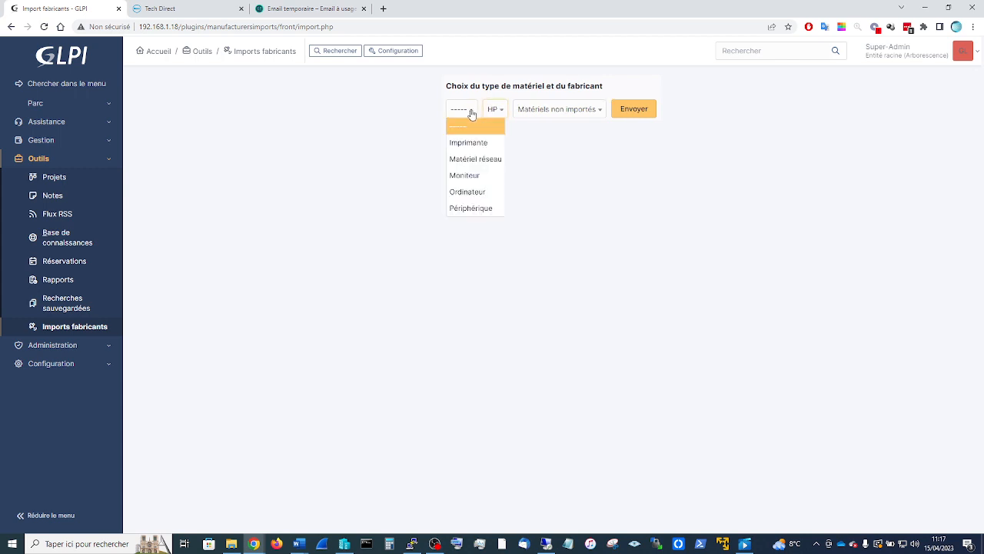
click(474, 193)
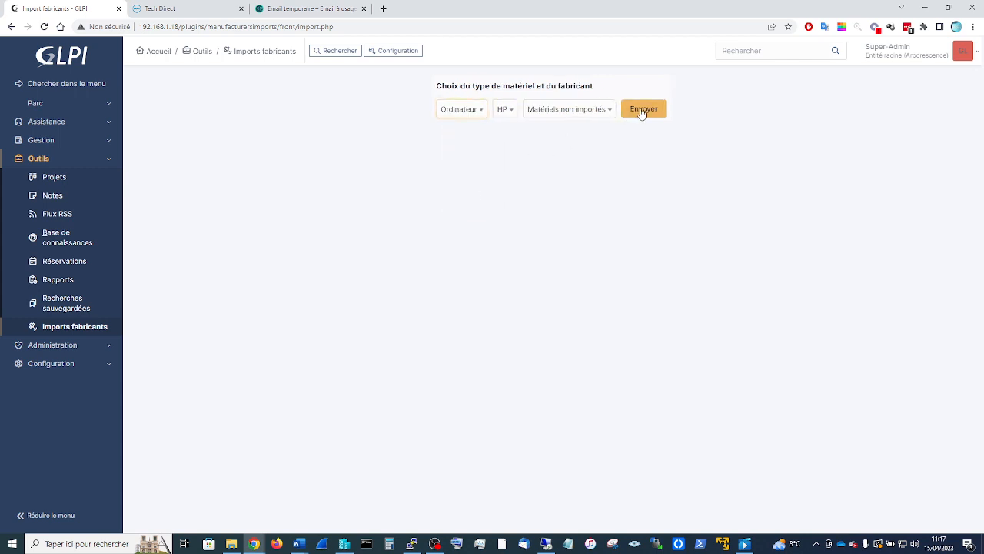
click(642, 110)
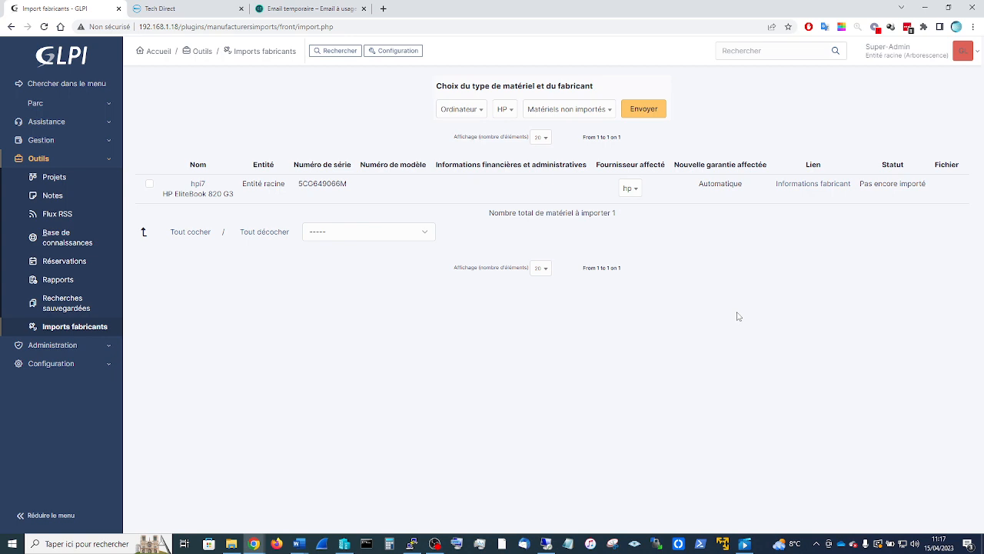
- Tick hpi7 and run the Importer action to import its HP warranty
click(149, 185)
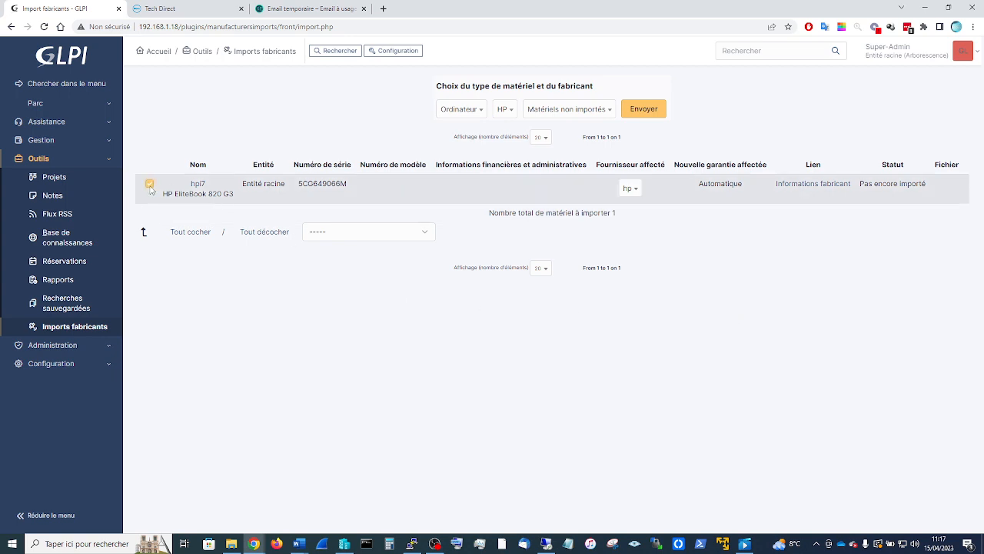
click(349, 233)
click(343, 255)
click(457, 232)
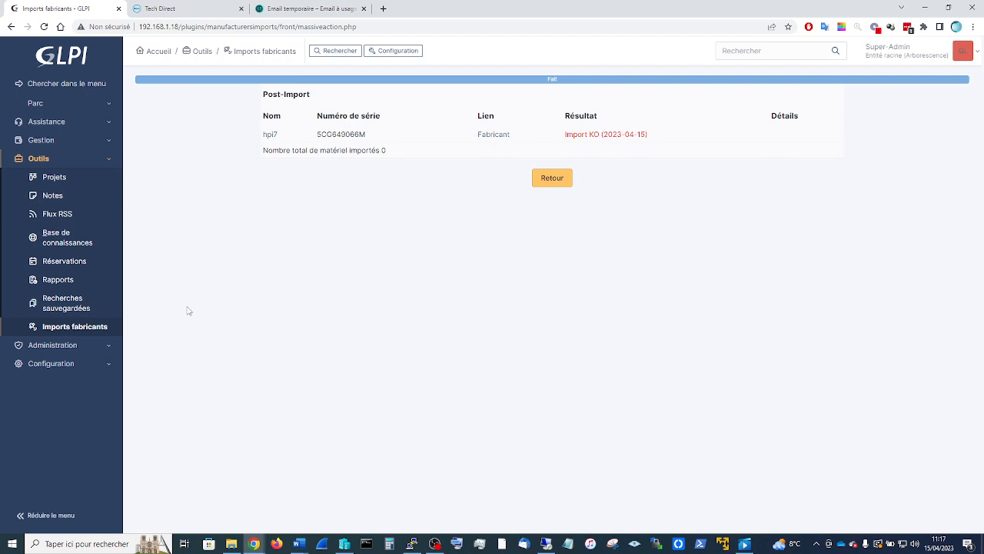
click(50, 108)
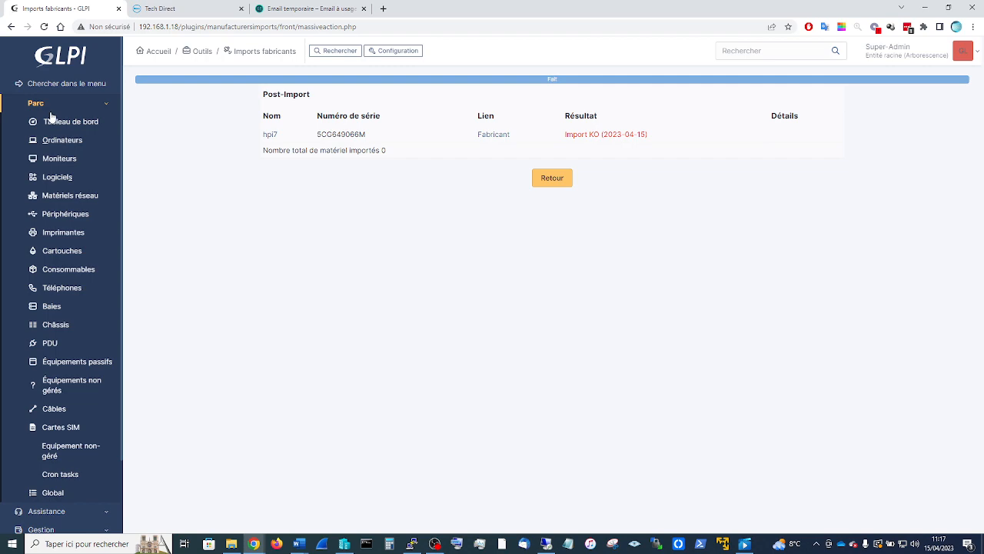
- Enable financial and administrative information on hpi7's Gestion tab
click(61, 143)
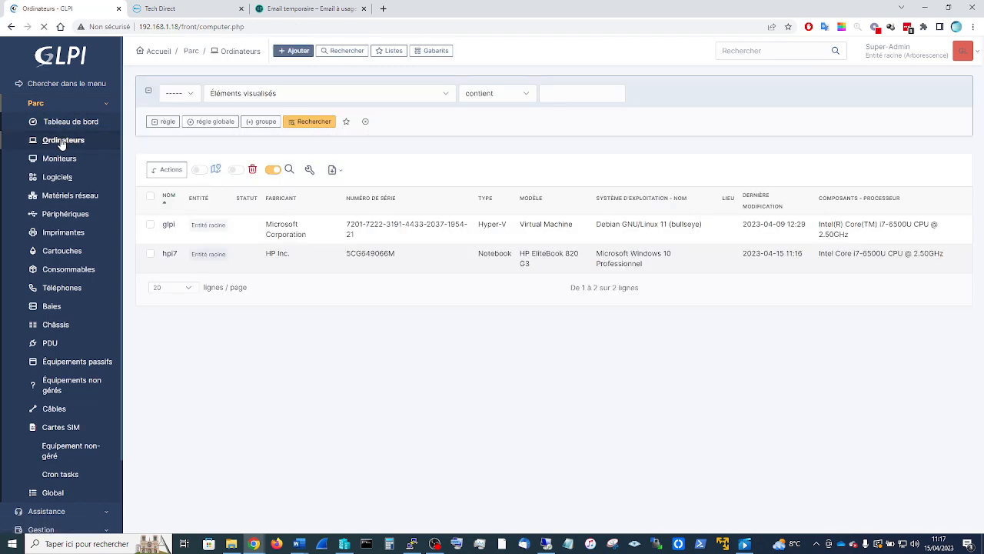
click(170, 255)
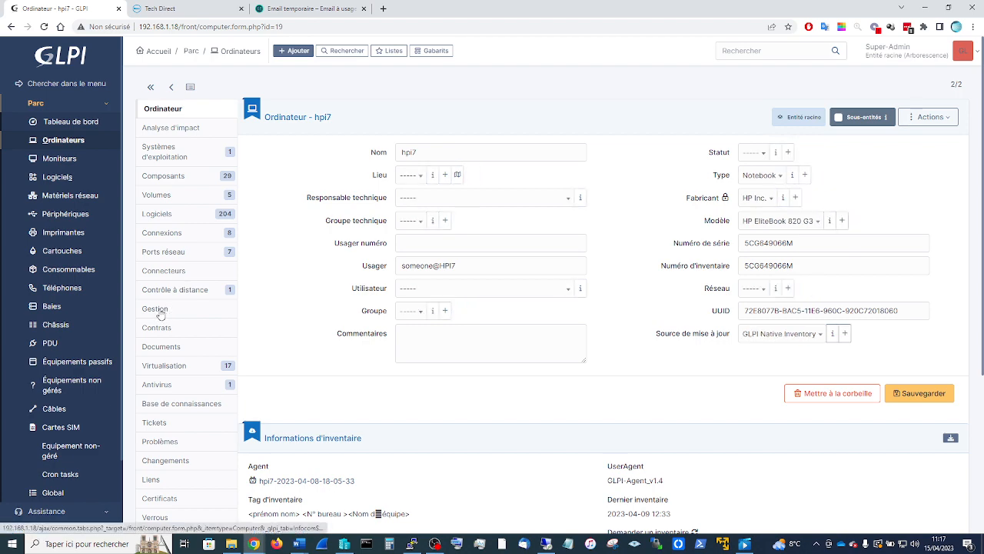
click(159, 311)
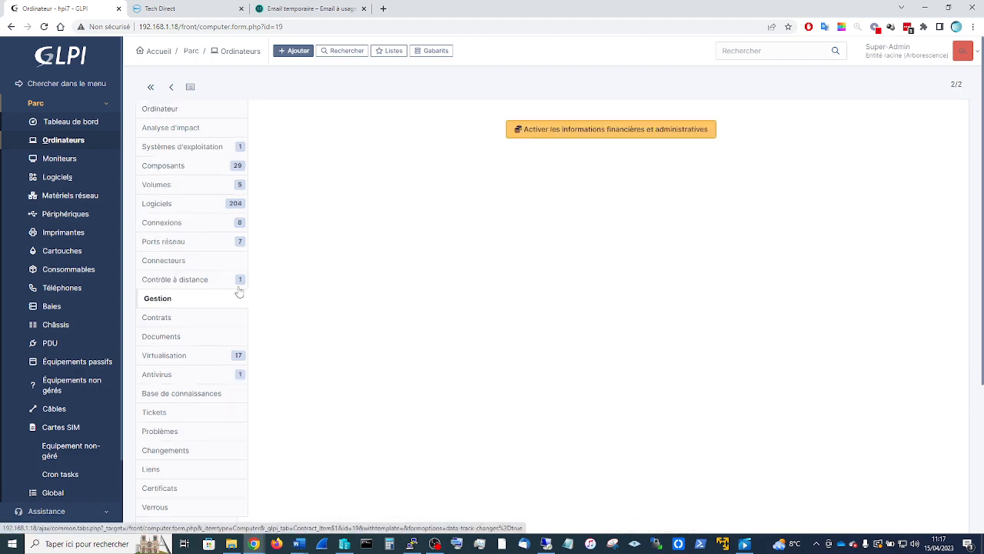
click(602, 129)
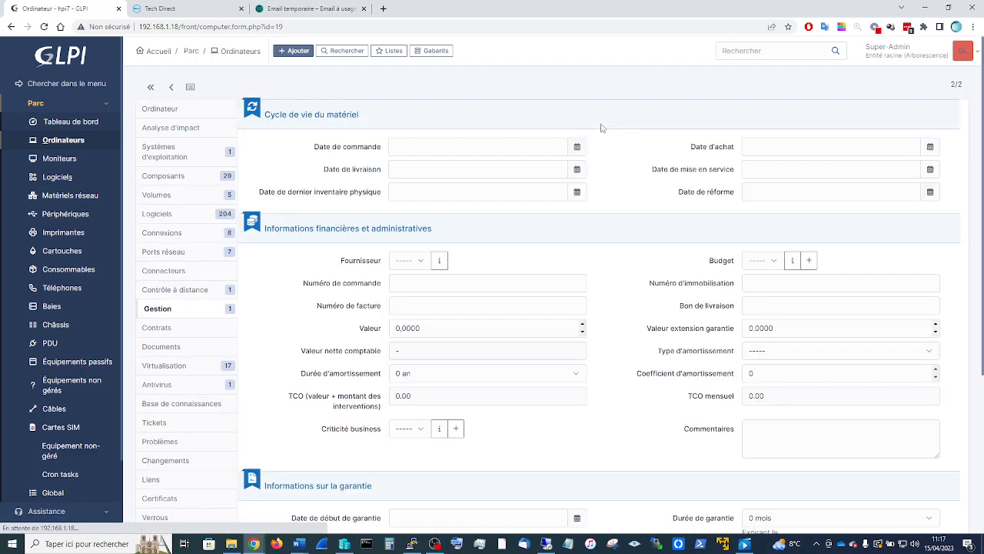
scroll(578, 240, down, 3)
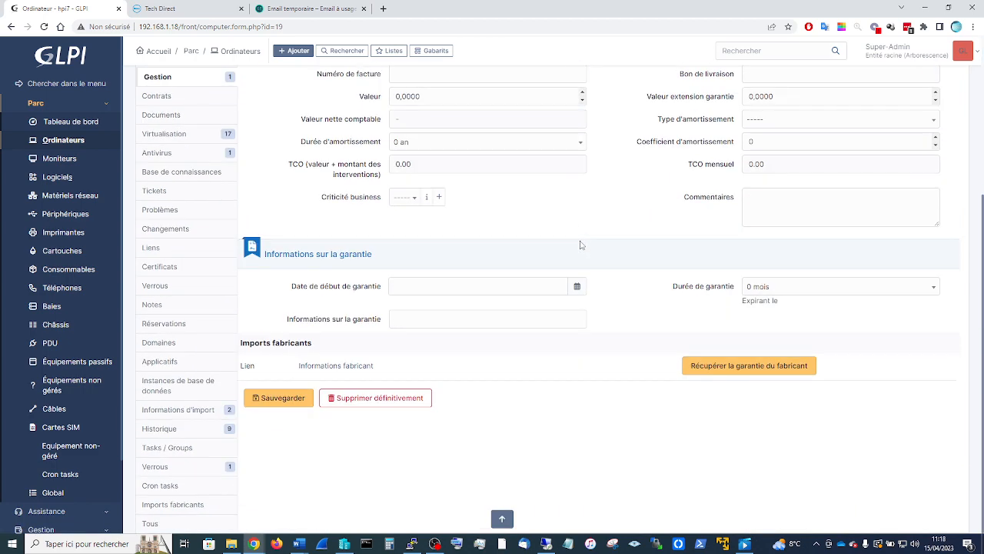
scroll(660, 231, up, 3)
- Review hpi7's purchase date, warranty duration (0 mois) and empty warranty start date
click(787, 144)
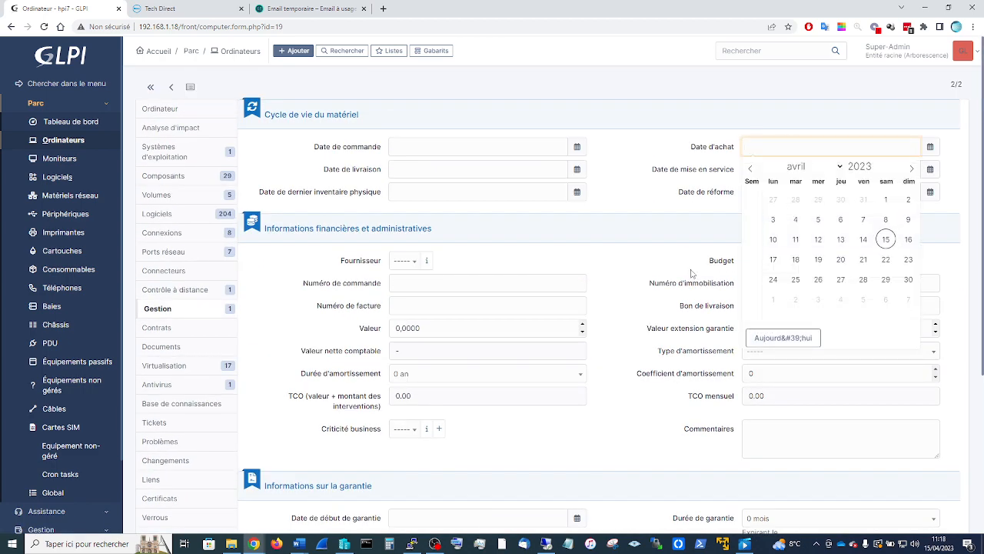
scroll(694, 277, down, 3)
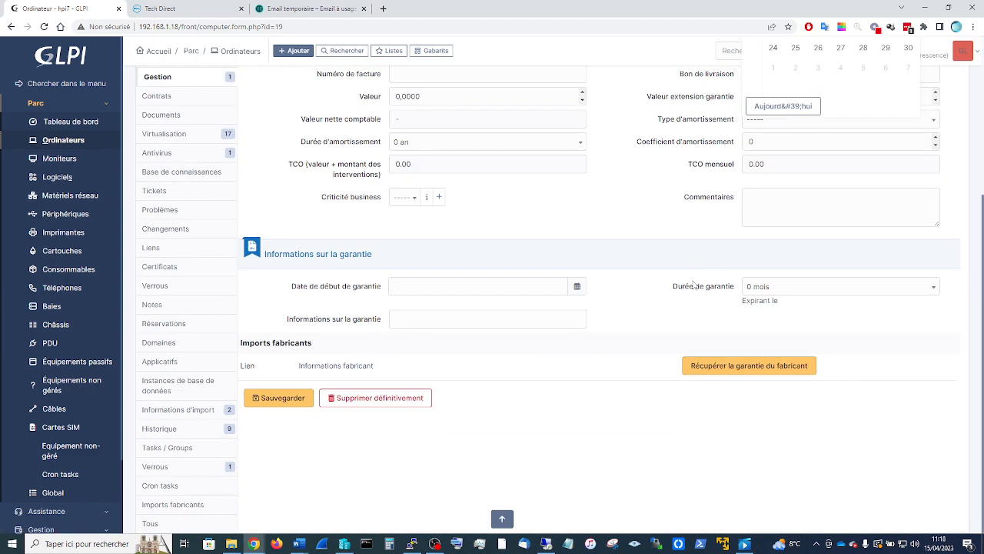
click(787, 290)
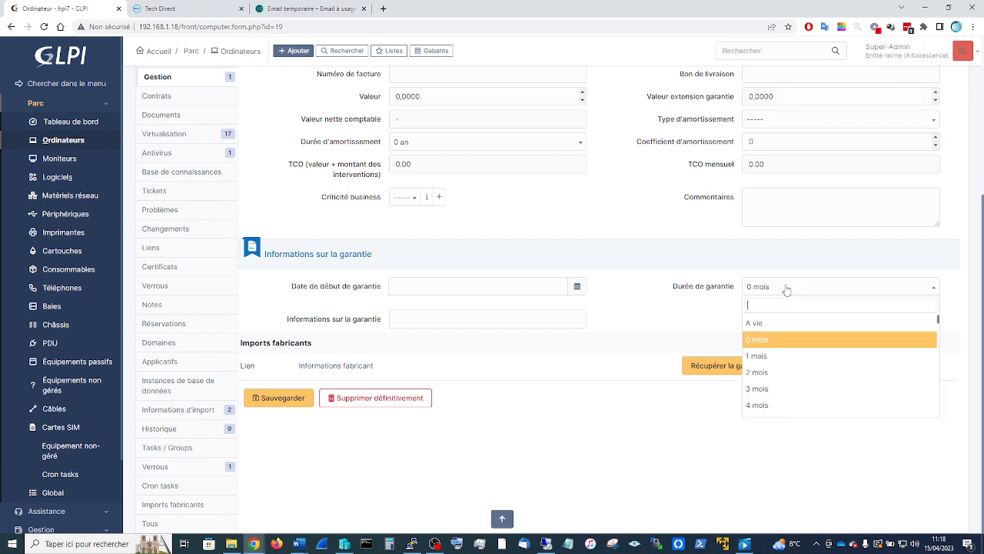
click(402, 292)
click(635, 430)
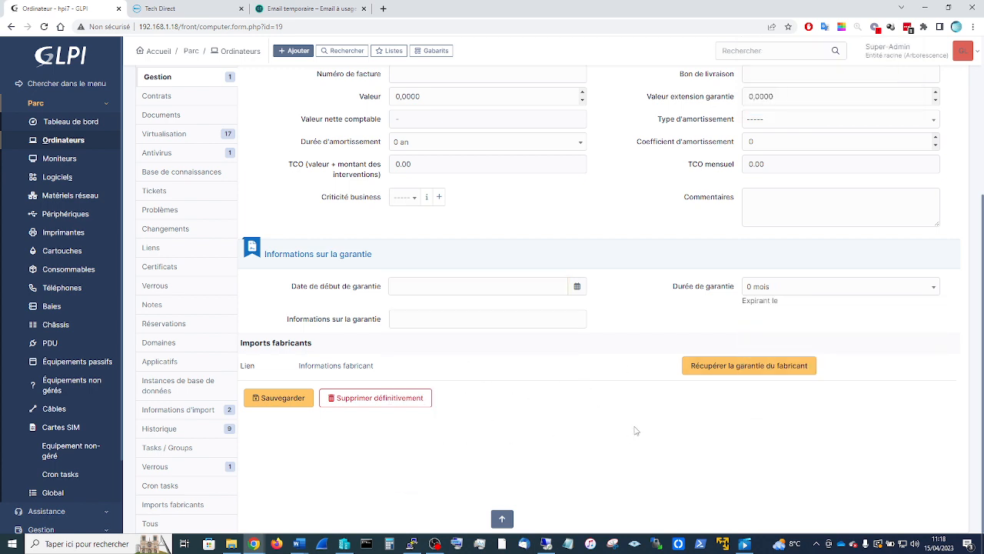
scroll(604, 342, up, 2)
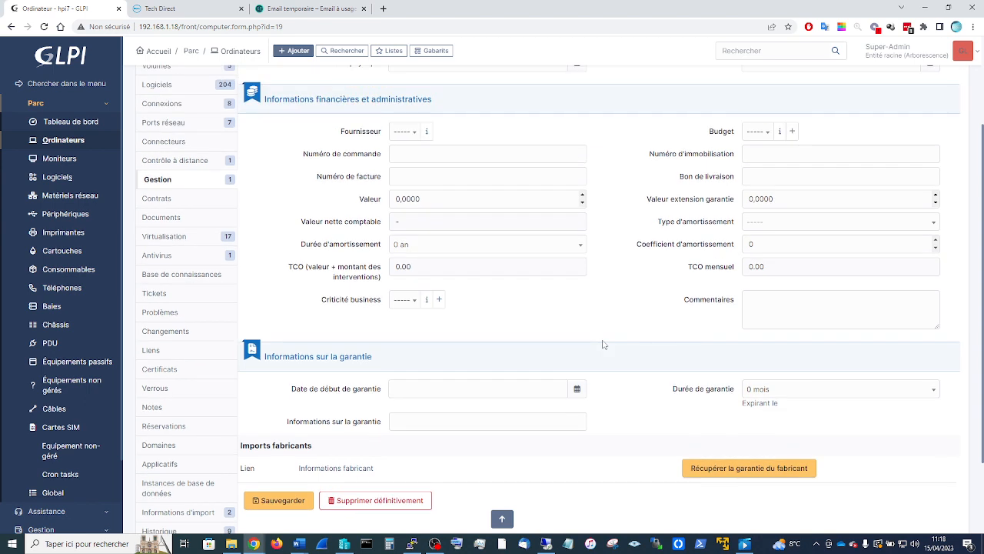